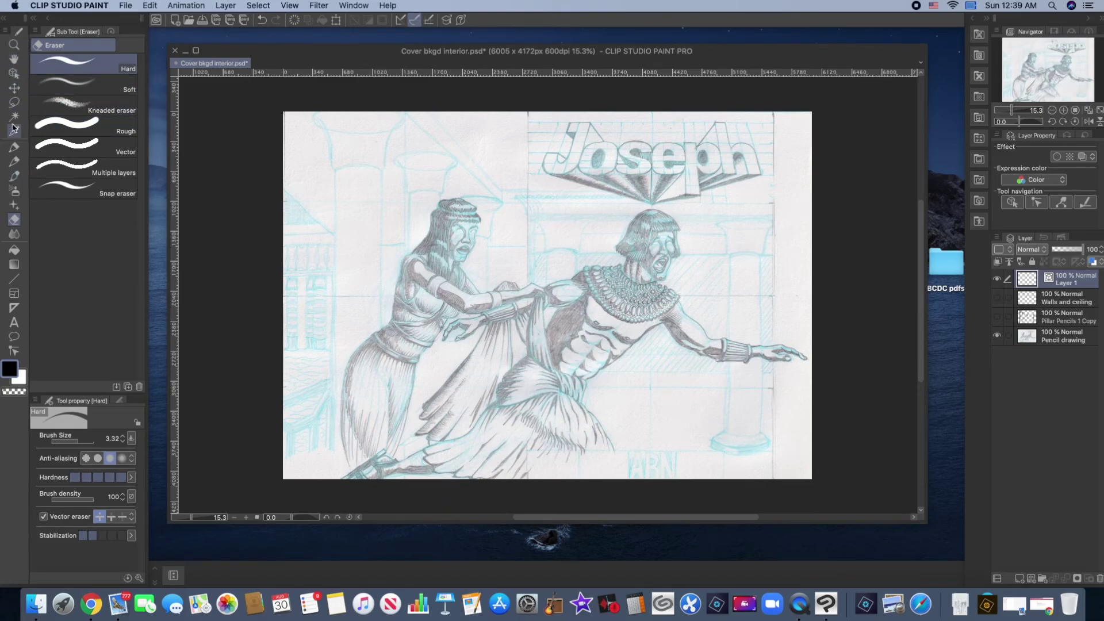
- Draw two ellipses over the rightmost column's sketch: a wide one for the capital's rim and a smaller one at its neck
{"action": "left_click", "coordinate": [15, 279]}
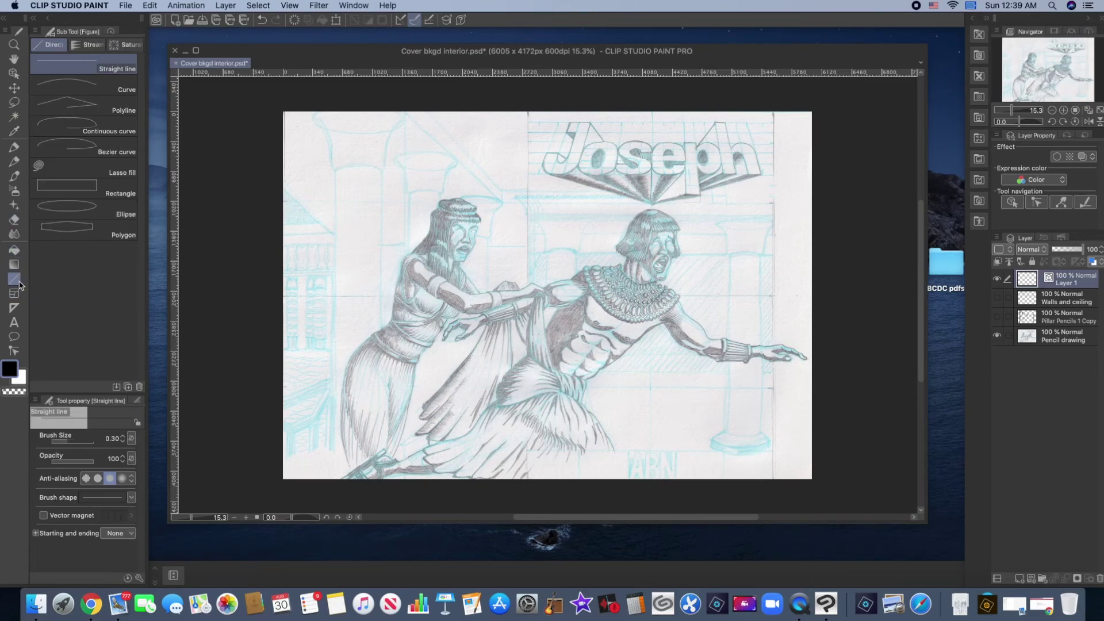
{"action": "left_click", "coordinate": [79, 212]}
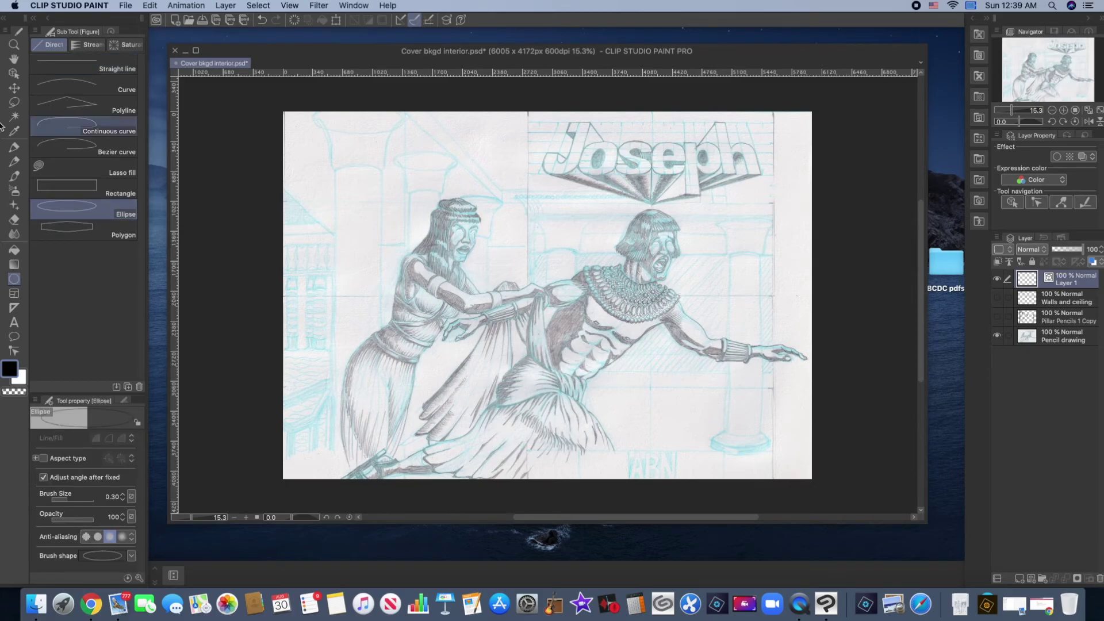
{"action": "left_click", "coordinate": [14, 46]}
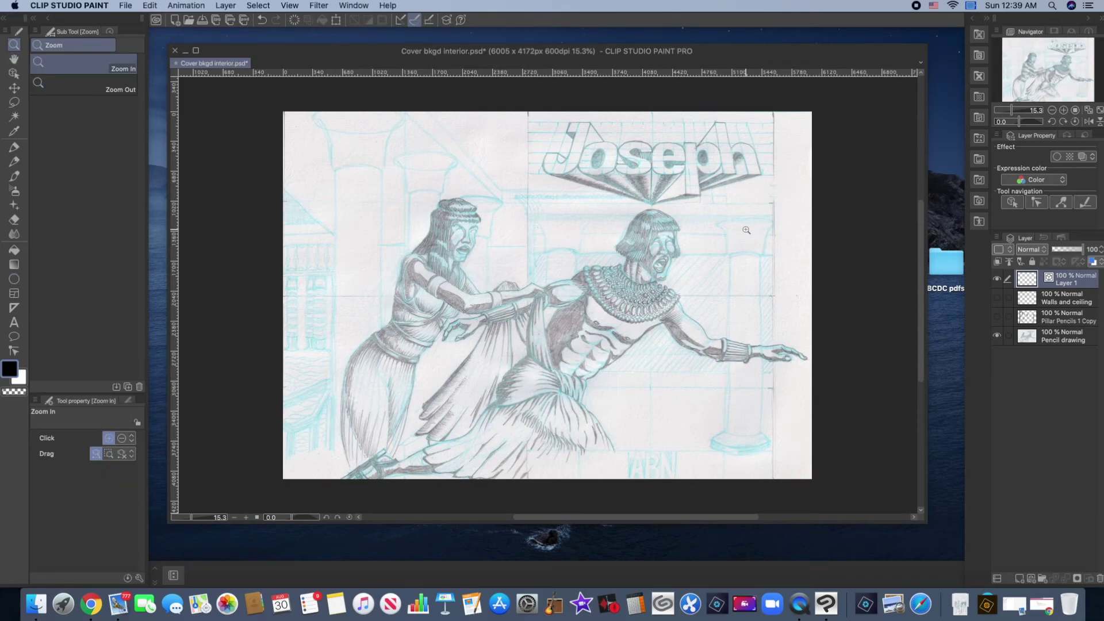
{"action": "left_click_drag", "start_coordinate": [748, 228], "coordinate": [797, 228]}
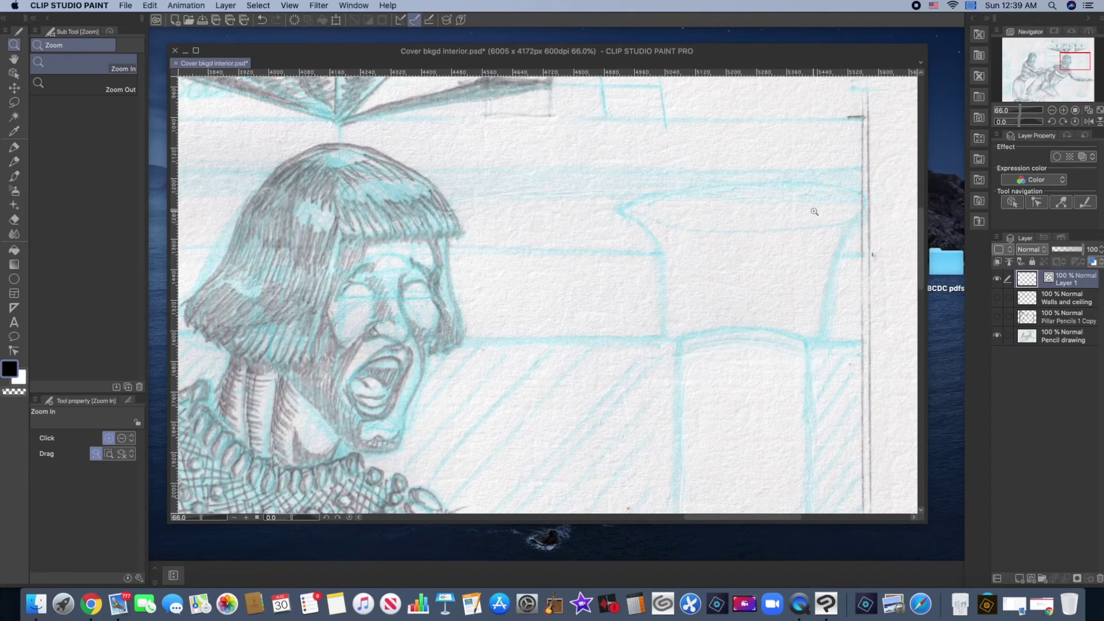
{"action": "key", "text": "u"}
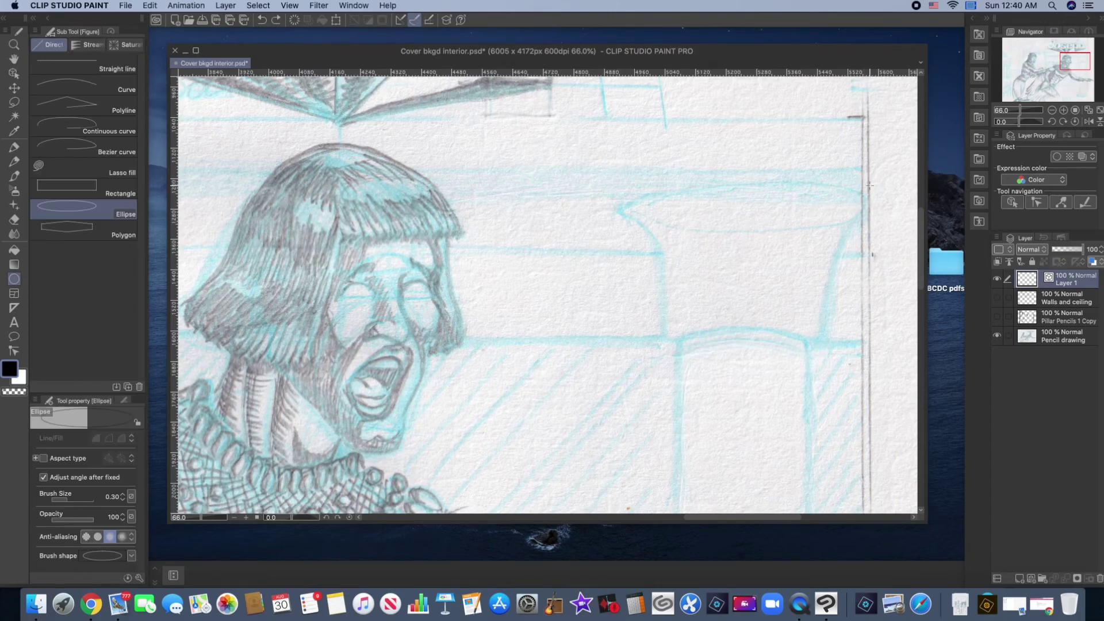
{"action": "left_click_drag", "start_coordinate": [870, 185], "coordinate": [621, 233]}
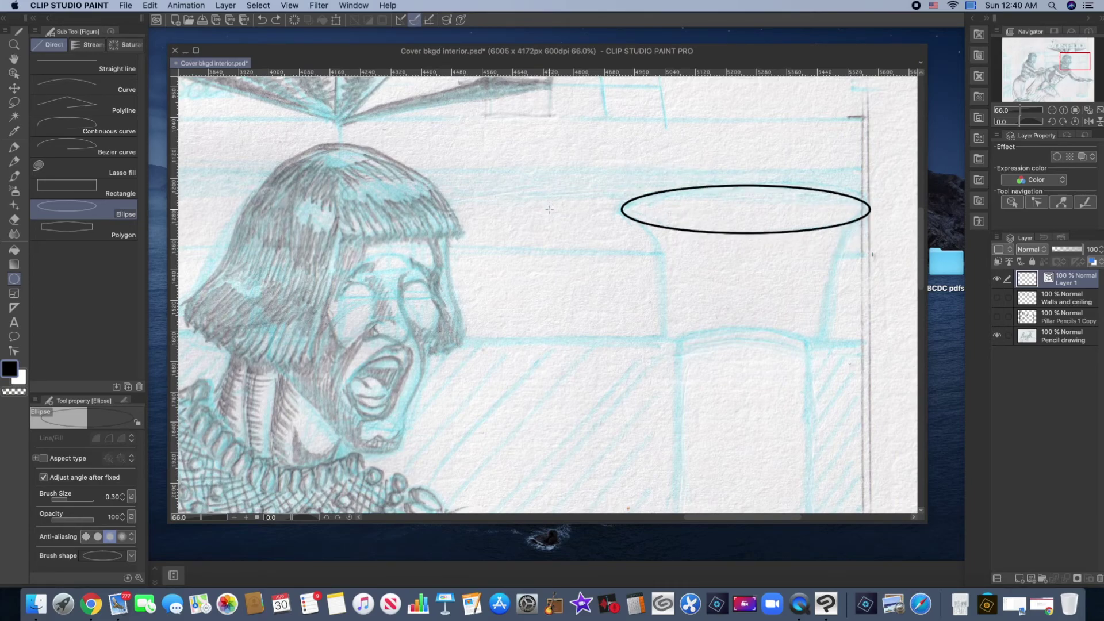
{"action": "left_click", "coordinate": [549, 209]}
{"action": "left_click_drag", "start_coordinate": [674, 326], "coordinate": [810, 356]}
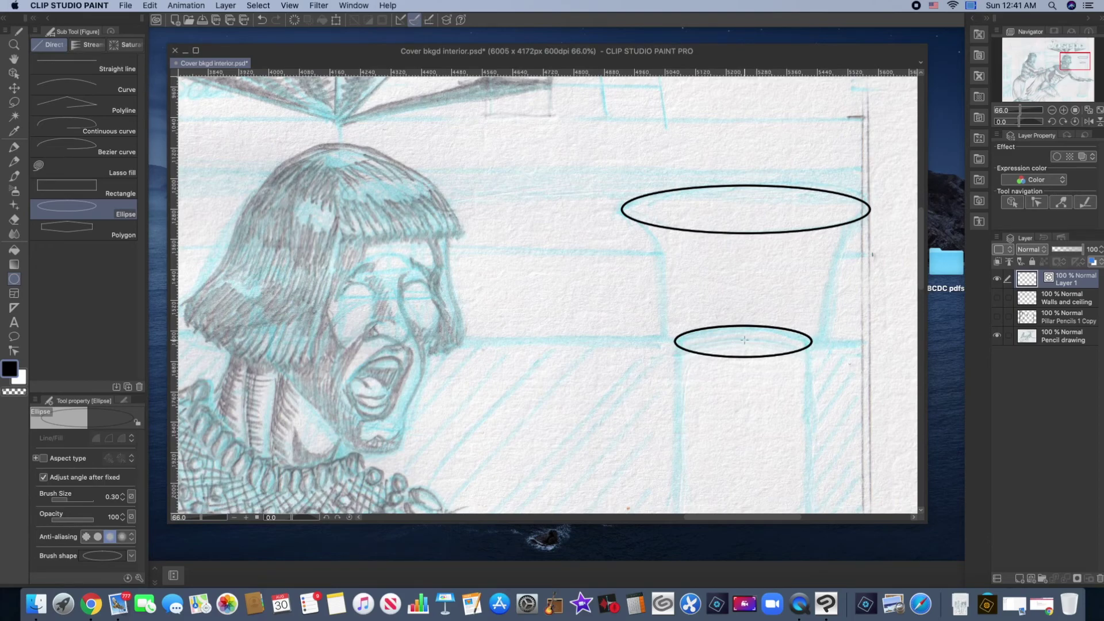
- Erase the lower halves of the rim and neck ellipses with the Hard eraser, keeping only their upper arcs
{"action": "left_click", "coordinate": [14, 221]}
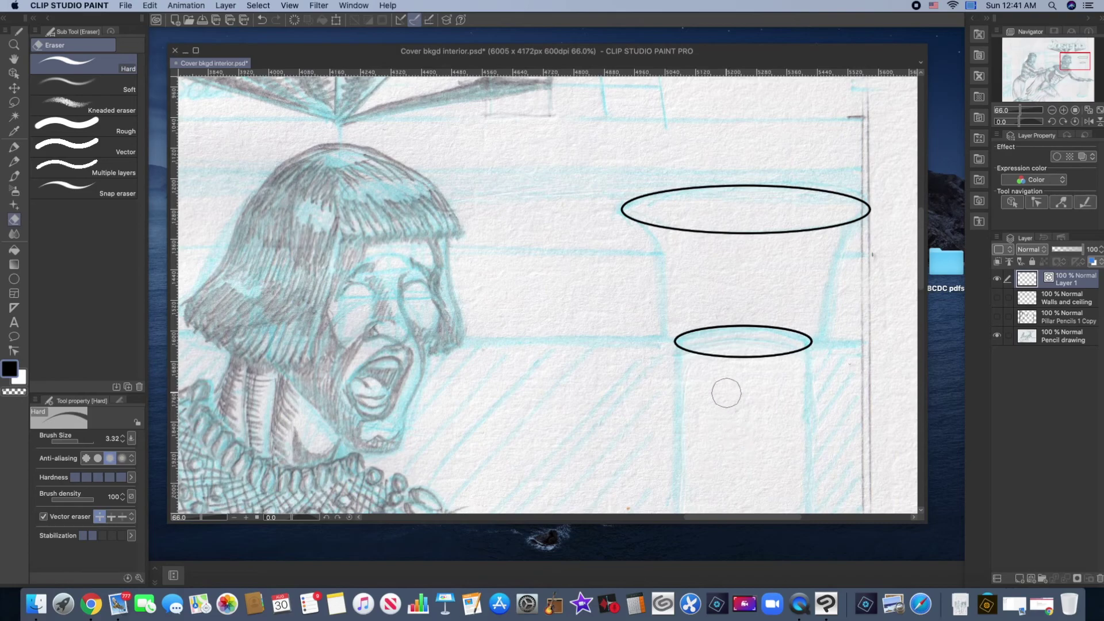
{"action": "left_click_drag", "start_coordinate": [688, 352], "coordinate": [806, 355]}
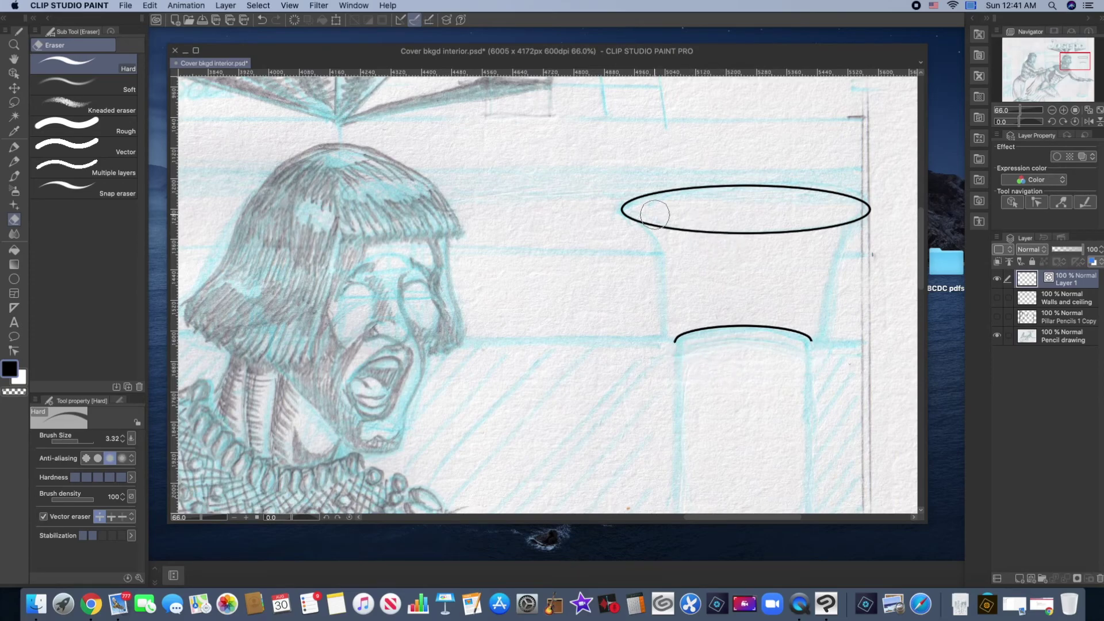
{"action": "mouse_move", "coordinate": [625, 215]}
{"action": "left_mouse_down"}
{"action": "mouse_move", "coordinate": [742, 229]}
{"action": "mouse_move", "coordinate": [859, 218]}
{"action": "left_mouse_up"}
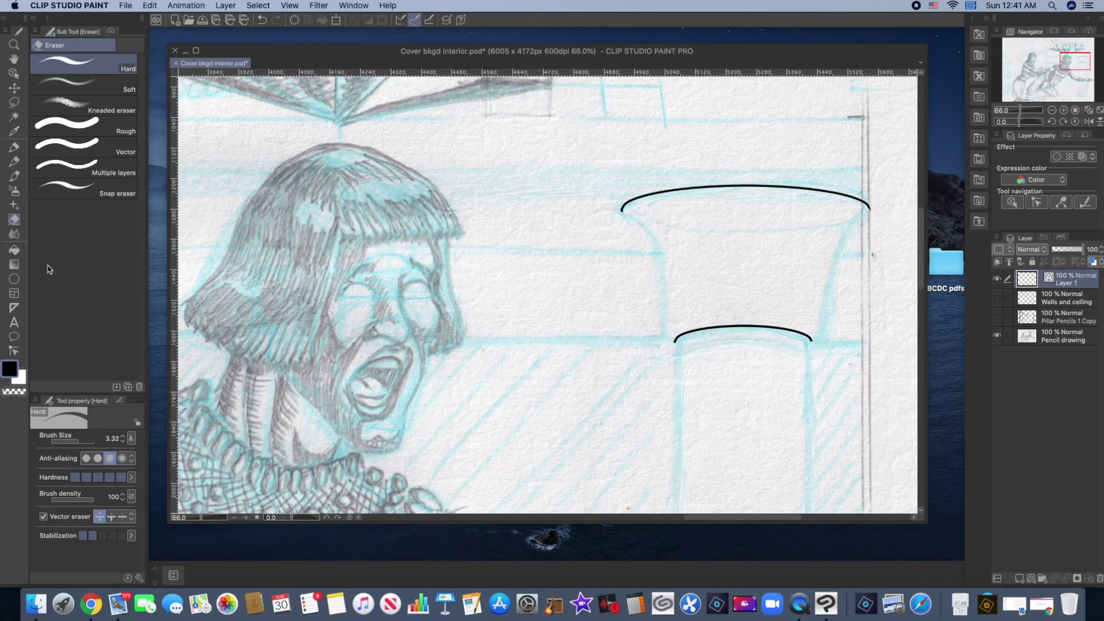
- Draw the capital's left and right sides with the Curve tool, bending each inward from the rim down to the neck
{"action": "left_click", "coordinate": [14, 279]}
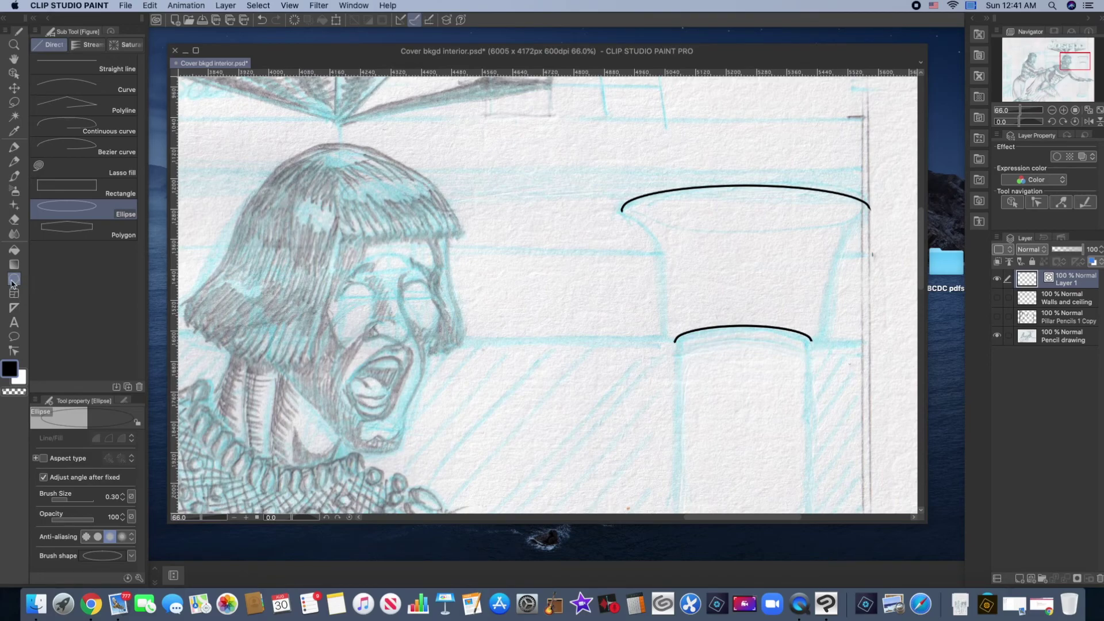
{"action": "left_click", "coordinate": [91, 67]}
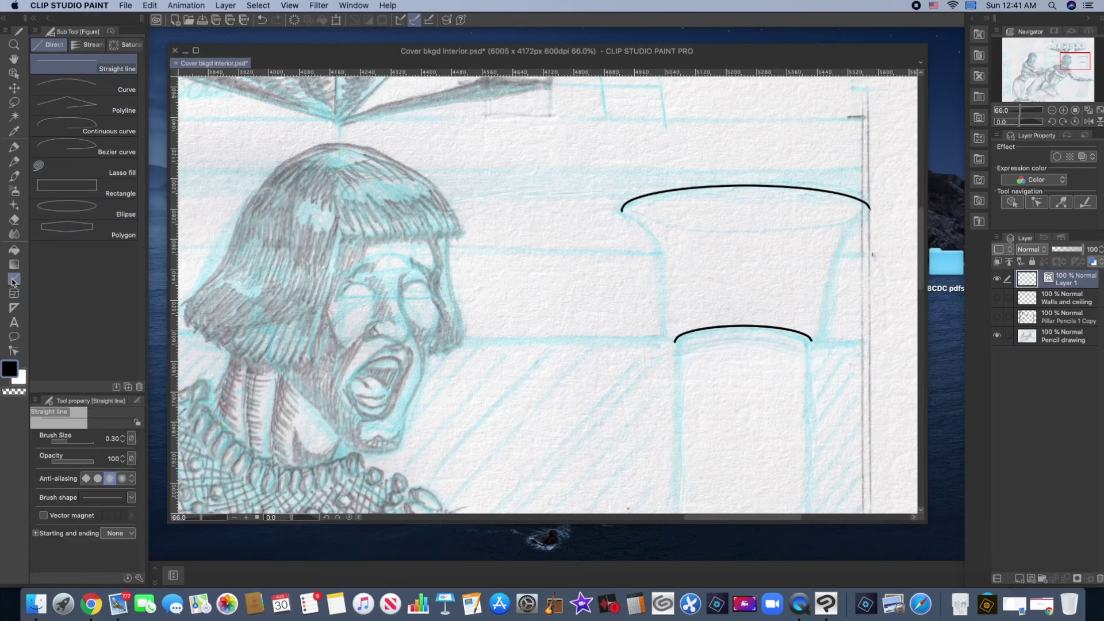
{"action": "left_click", "coordinate": [74, 91]}
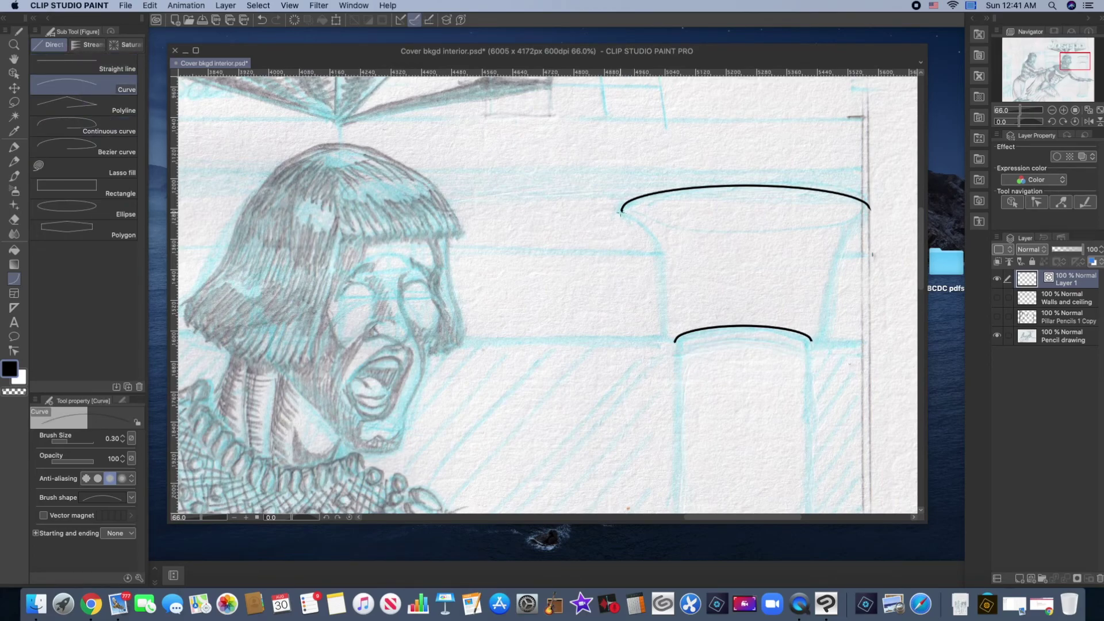
{"action": "left_click_drag", "start_coordinate": [621, 211], "coordinate": [662, 334]}
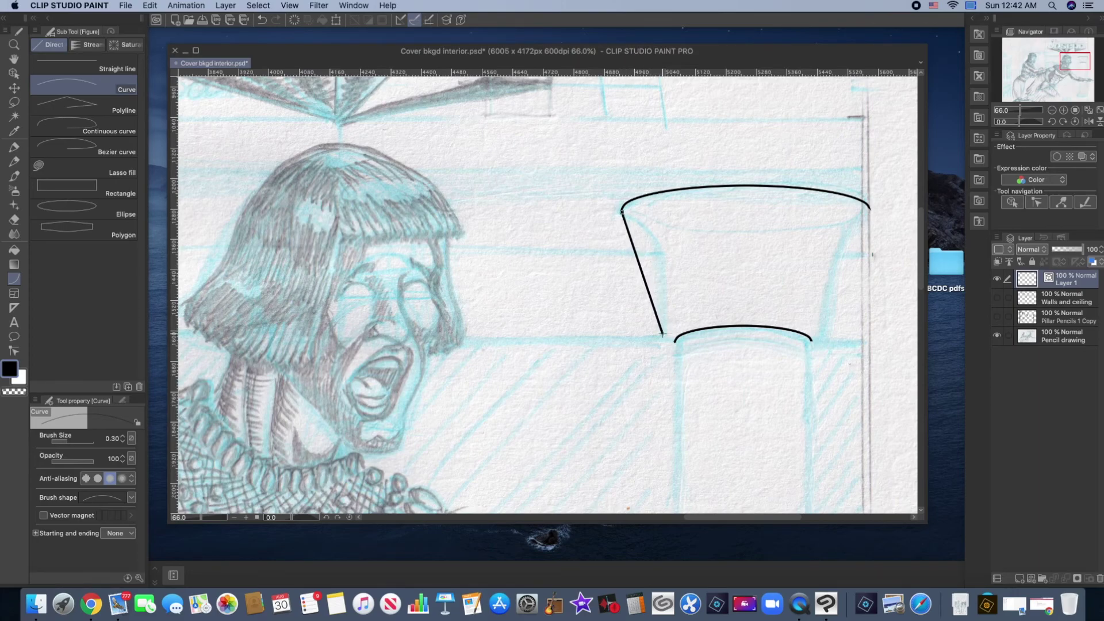
{"action": "left_click_drag", "start_coordinate": [663, 334], "coordinate": [662, 334]}
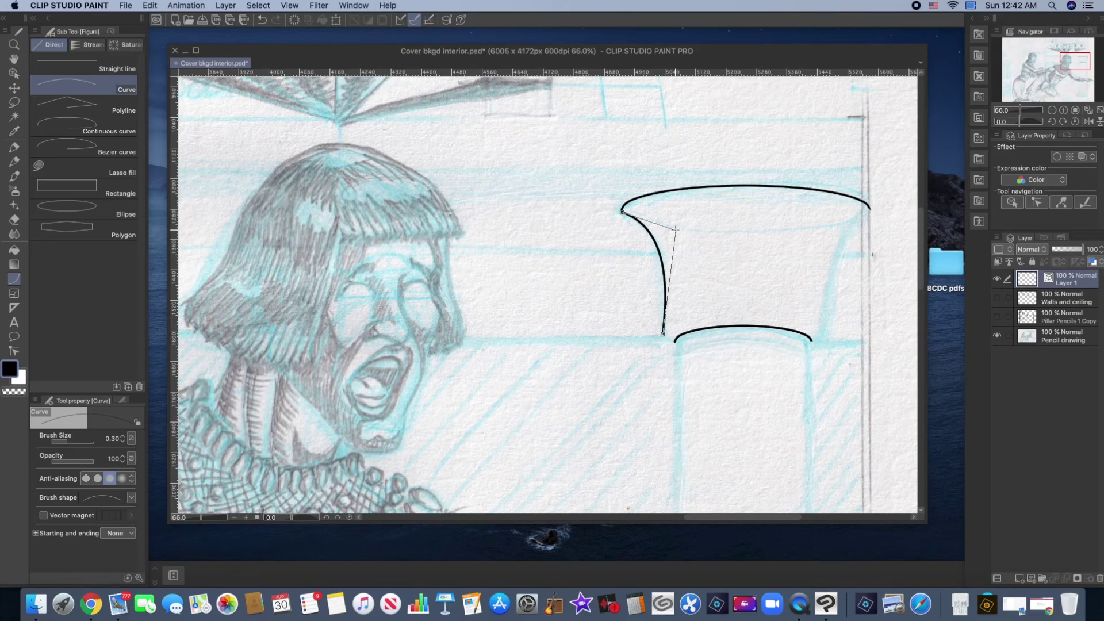
{"action": "left_click", "coordinate": [675, 229]}
{"action": "left_click_drag", "start_coordinate": [870, 208], "coordinate": [822, 335]}
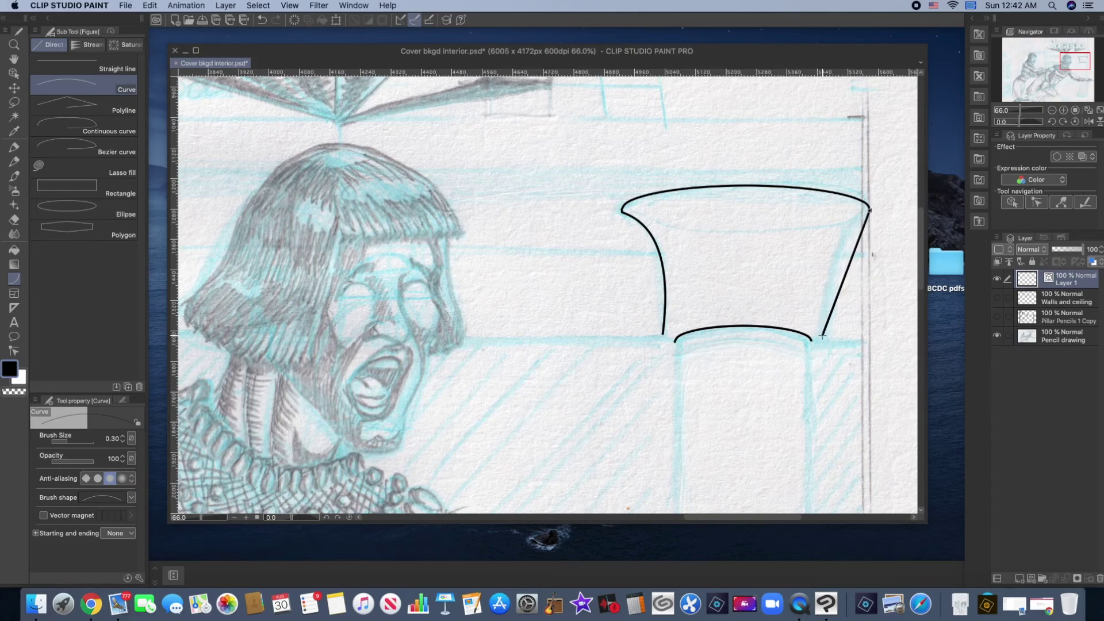
{"action": "scroll", "coordinate": [822, 333], "scroll_direction": "down", "scroll_amount": 1}
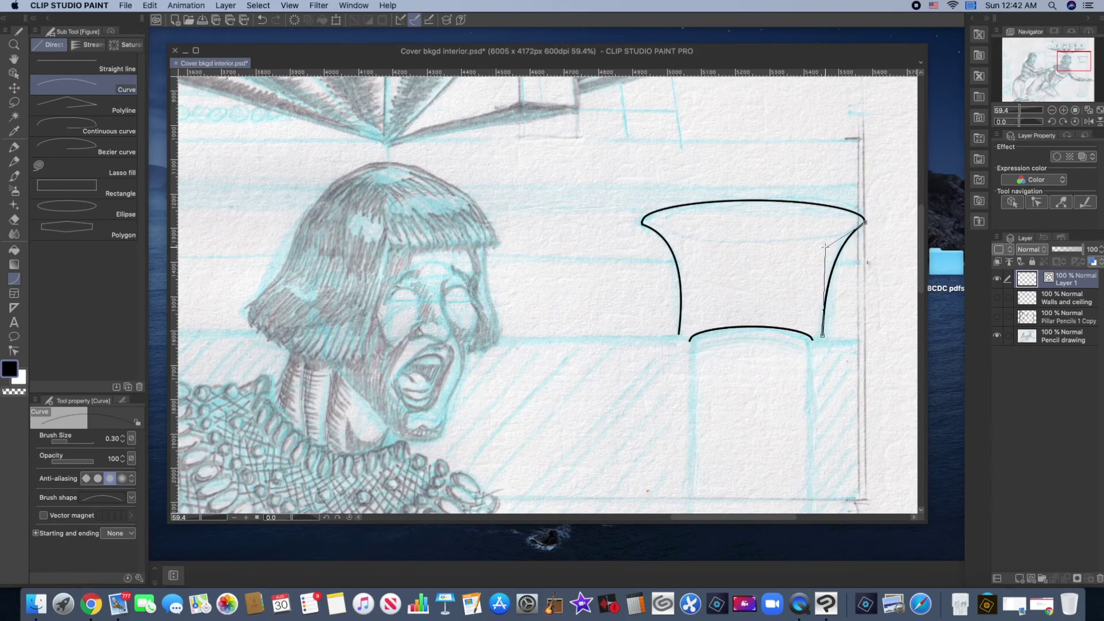
{"action": "left_click", "coordinate": [825, 247]}
- Join the lower ends of the capital's sides to the neck arc with short curves
{"action": "left_click_drag", "start_coordinate": [678, 334], "coordinate": [690, 341]}
{"action": "left_click_drag", "start_coordinate": [822, 336], "coordinate": [812, 340]}
{"action": "left_click", "coordinate": [819, 342]}
- Draw two straight lines for the column shaft's left and right edges, from the capital's neck down to the base
{"action": "scroll", "coordinate": [689, 367], "scroll_direction": "down", "scroll_amount": 3}
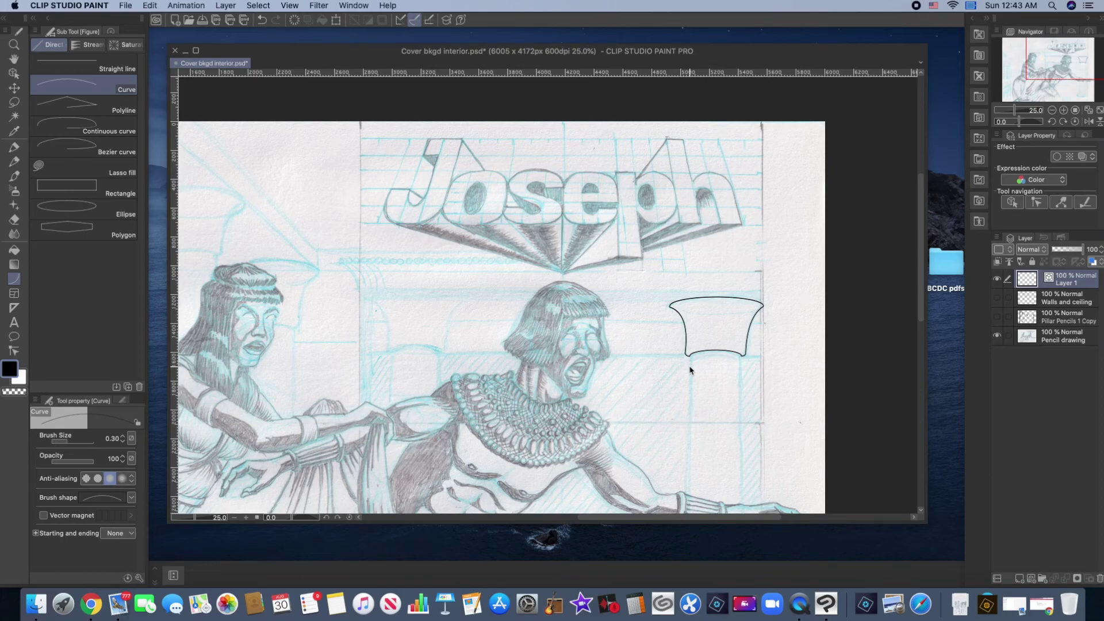
{"action": "scroll", "coordinate": [690, 369], "scroll_direction": "down", "scroll_amount": 1}
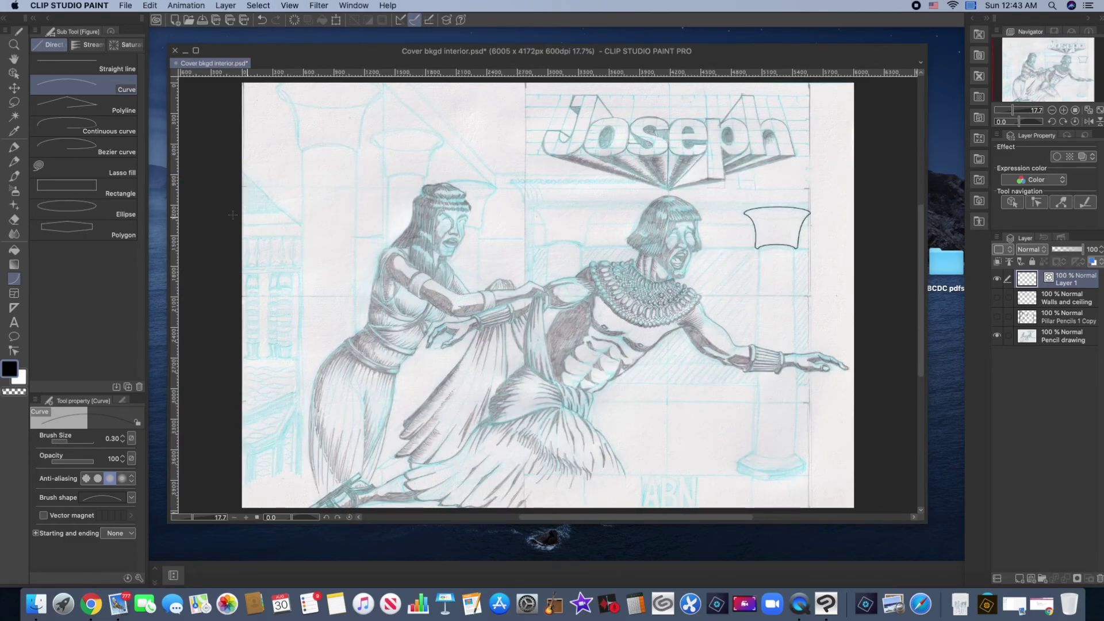
{"action": "left_click", "coordinate": [86, 66]}
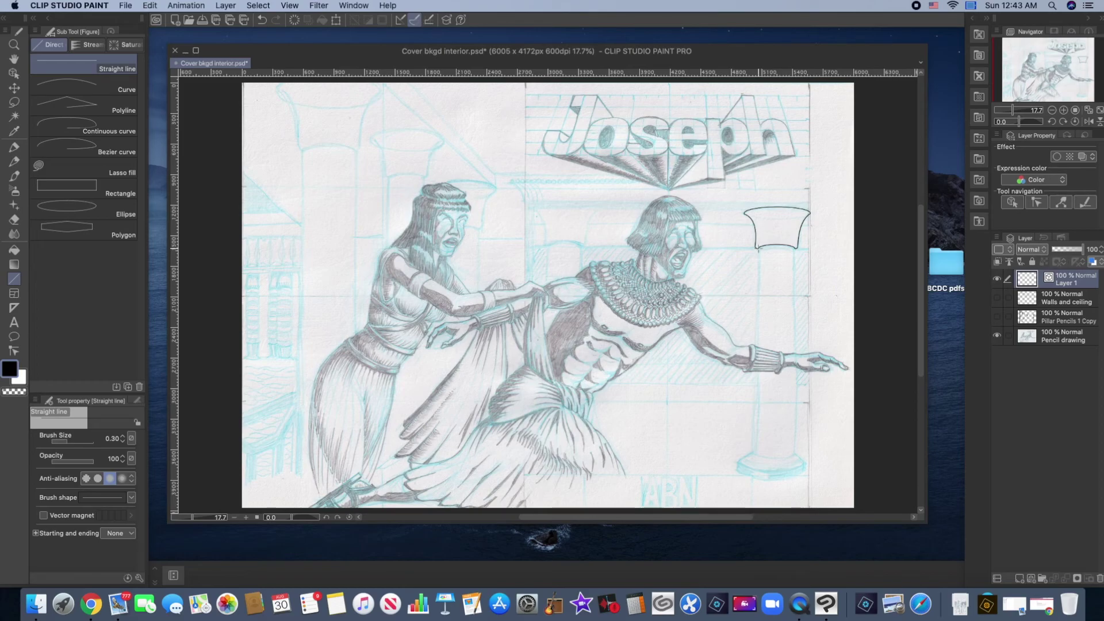
{"action": "left_click_drag", "start_coordinate": [758, 248], "coordinate": [753, 452]}
{"action": "left_click_drag", "start_coordinate": [794, 249], "coordinate": [793, 454]}
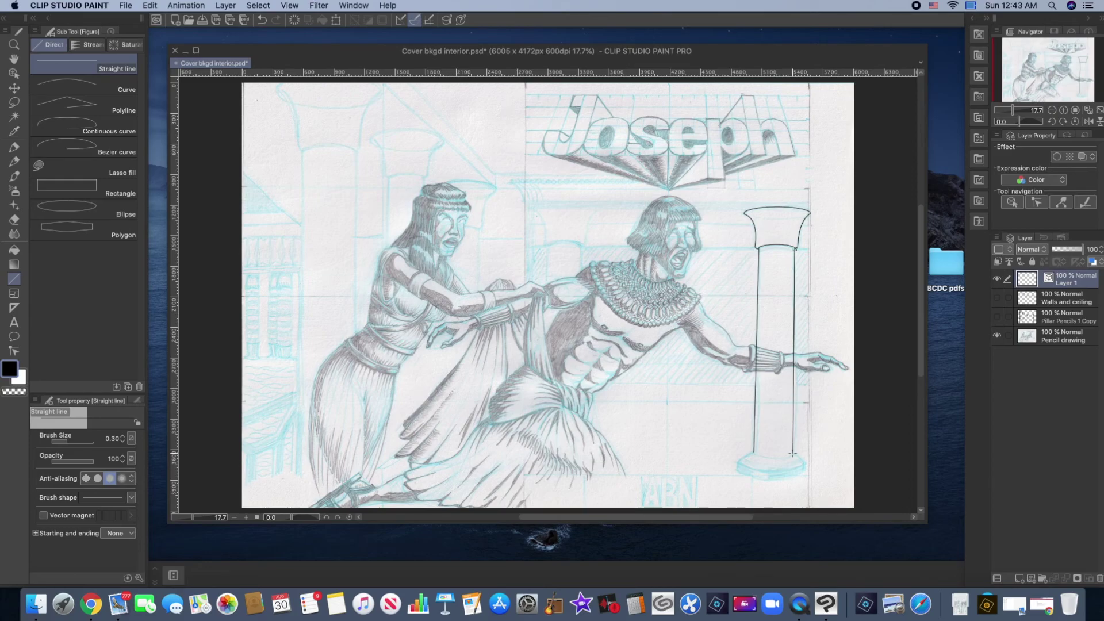
- Draw an ellipse at the foot of the shaft, then erase its upper half and the adjoining ends of the shaft lines
{"action": "scroll", "coordinate": [793, 454], "scroll_direction": "down", "scroll_amount": 1}
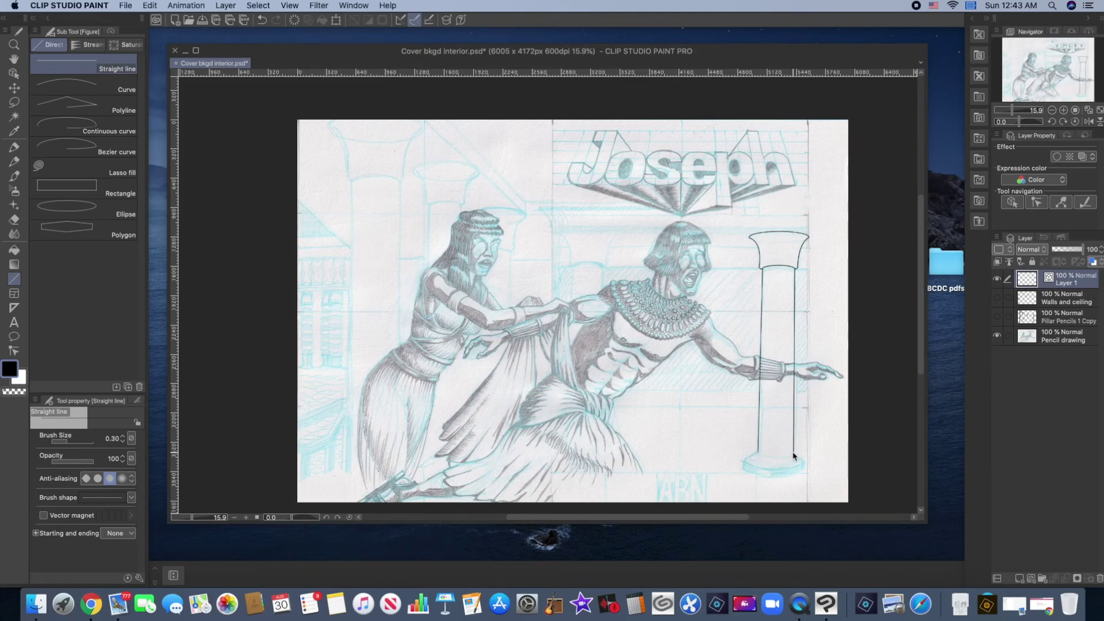
{"action": "scroll", "coordinate": [793, 455], "scroll_direction": "up", "scroll_amount": 5}
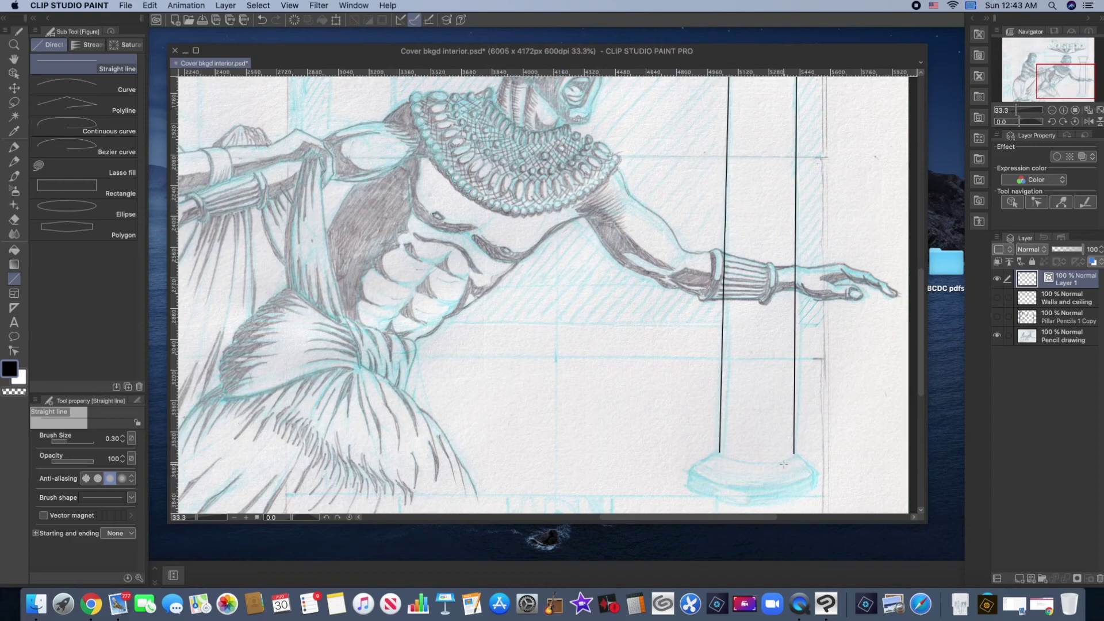
{"action": "left_click", "coordinate": [97, 208]}
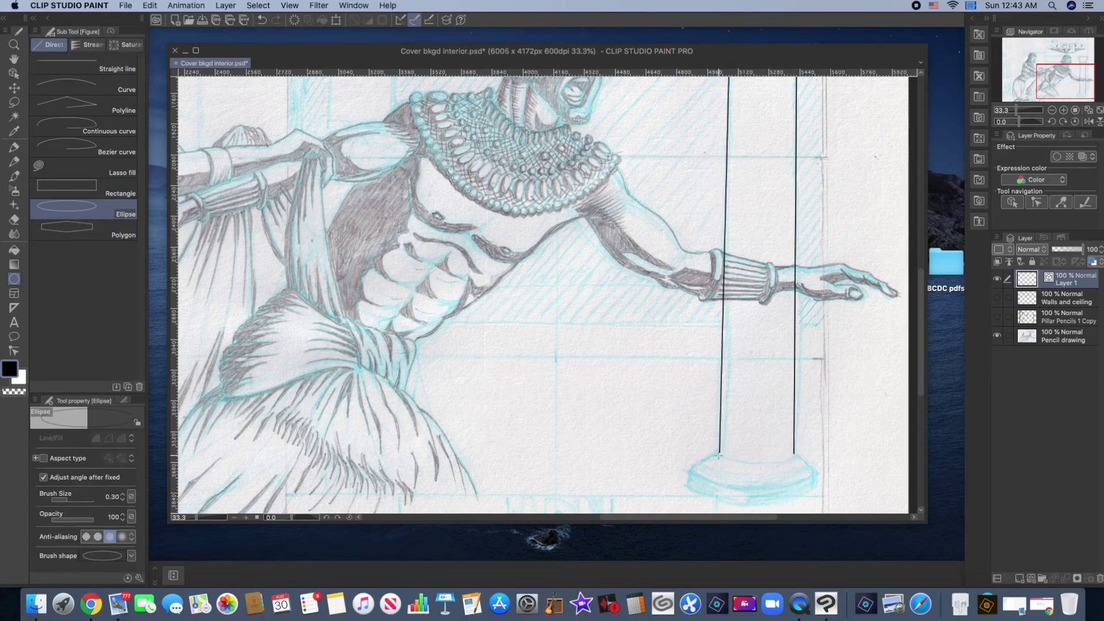
{"action": "left_click_drag", "start_coordinate": [797, 464], "coordinate": [716, 432]}
{"action": "left_click", "coordinate": [15, 219]}
{"action": "mouse_move", "coordinate": [699, 419]}
{"action": "left_mouse_down"}
{"action": "mouse_move", "coordinate": [722, 443]}
{"action": "mouse_move", "coordinate": [713, 446]}
{"action": "mouse_move", "coordinate": [765, 431]}
{"action": "mouse_move", "coordinate": [795, 444]}
{"action": "left_mouse_up"}
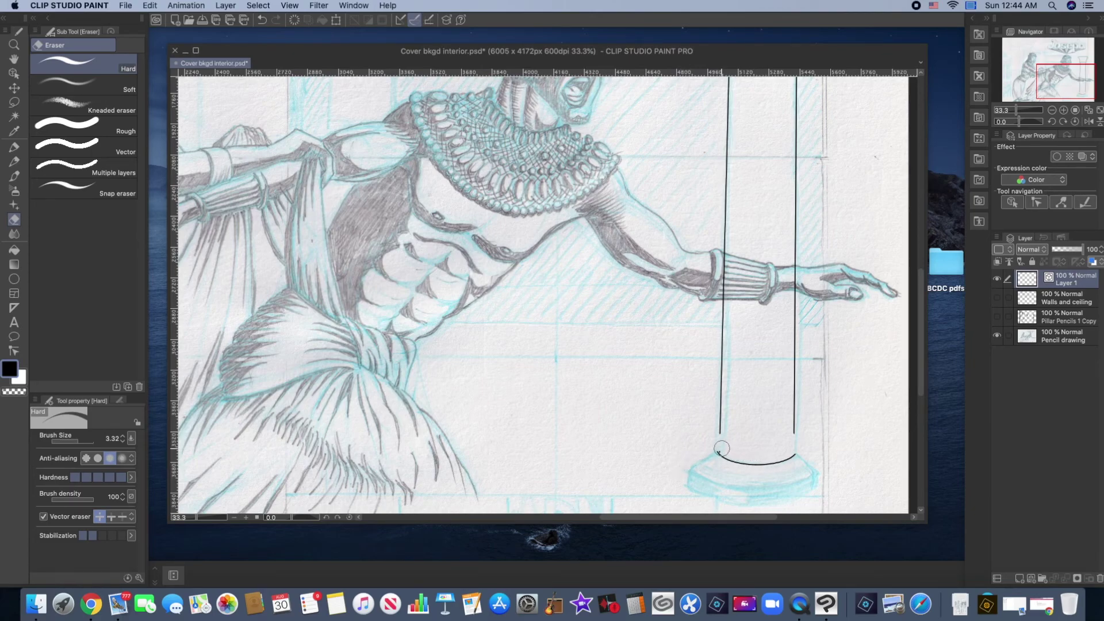
- Draw two wide overlapping ellipses, one above the other, for the bottom and top edges of the column's base
{"action": "left_click", "coordinate": [13, 280]}
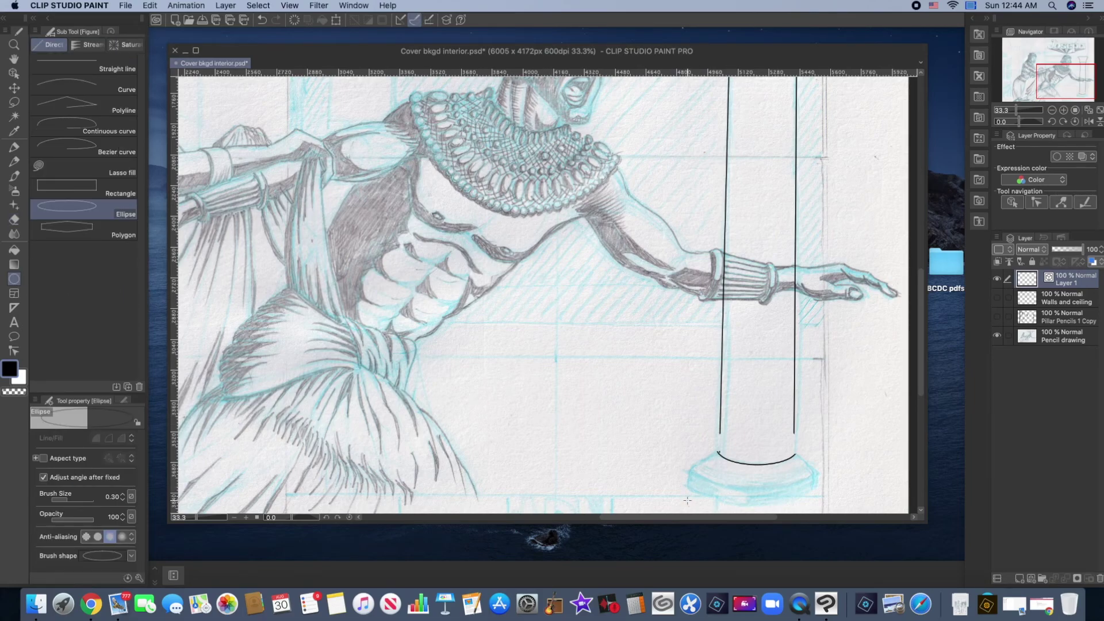
{"action": "left_click_drag", "start_coordinate": [688, 500], "coordinate": [816, 464]}
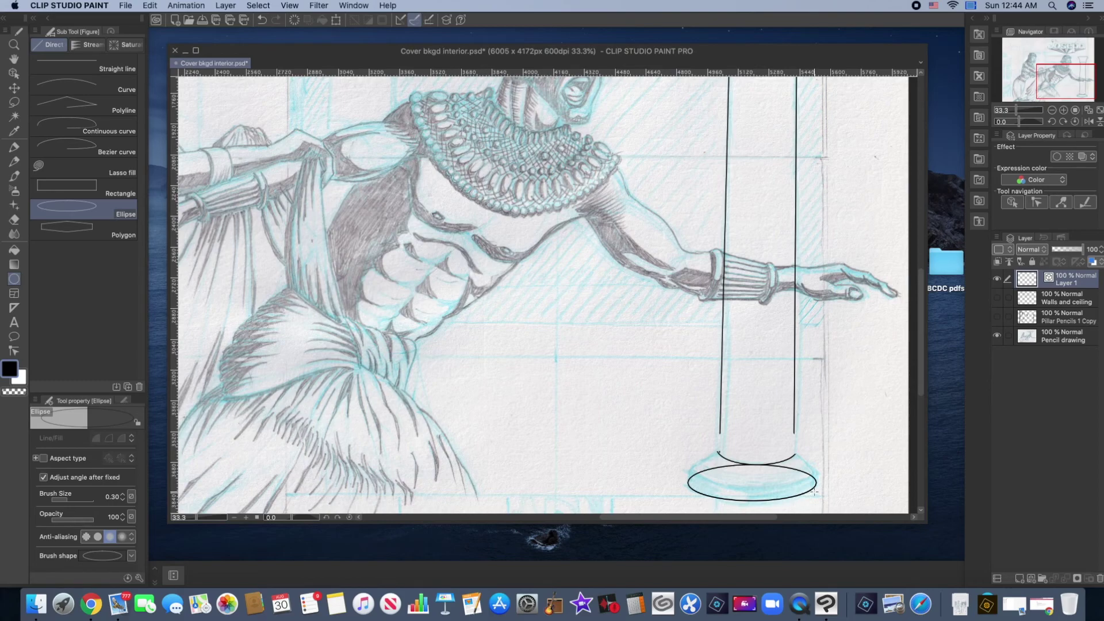
{"action": "left_click_drag", "start_coordinate": [817, 487], "coordinate": [688, 447]}
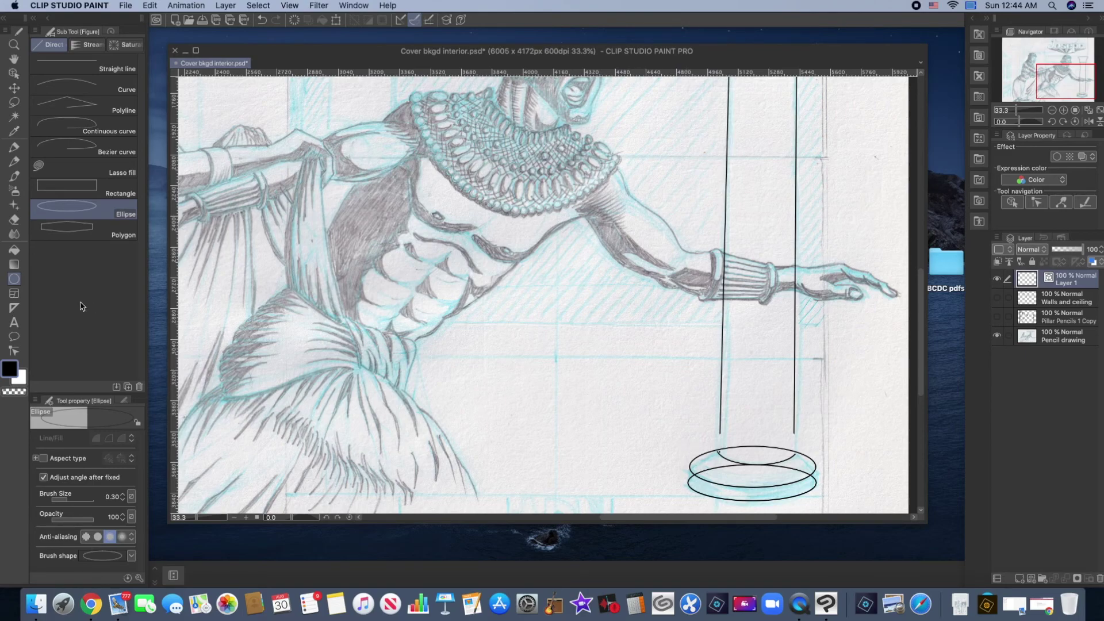
- Erase the upper halves of both base ellipses and the small arc at the foot of the shaft
{"action": "left_click", "coordinate": [14, 219]}
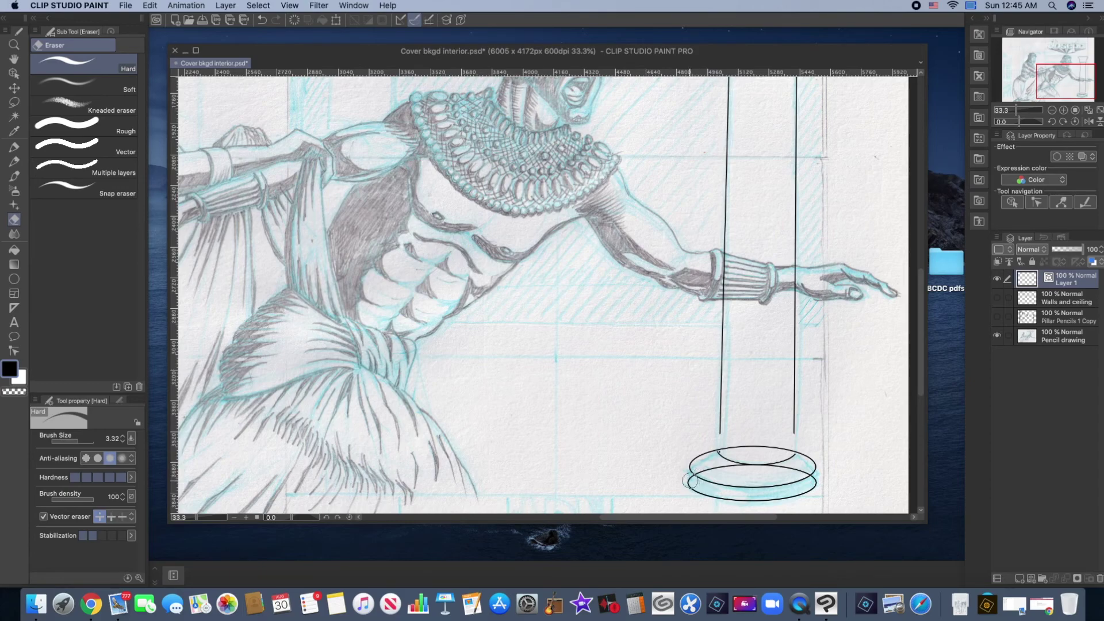
{"action": "mouse_move", "coordinate": [689, 480]}
{"action": "left_mouse_down"}
{"action": "mouse_move", "coordinate": [735, 466]}
{"action": "mouse_move", "coordinate": [805, 469]}
{"action": "left_mouse_up"}
{"action": "left_click", "coordinate": [818, 479]}
{"action": "mouse_move", "coordinate": [694, 461]}
{"action": "left_mouse_down"}
{"action": "mouse_move", "coordinate": [780, 449]}
{"action": "mouse_move", "coordinate": [813, 463]}
{"action": "mouse_move", "coordinate": [716, 459]}
{"action": "left_mouse_up"}
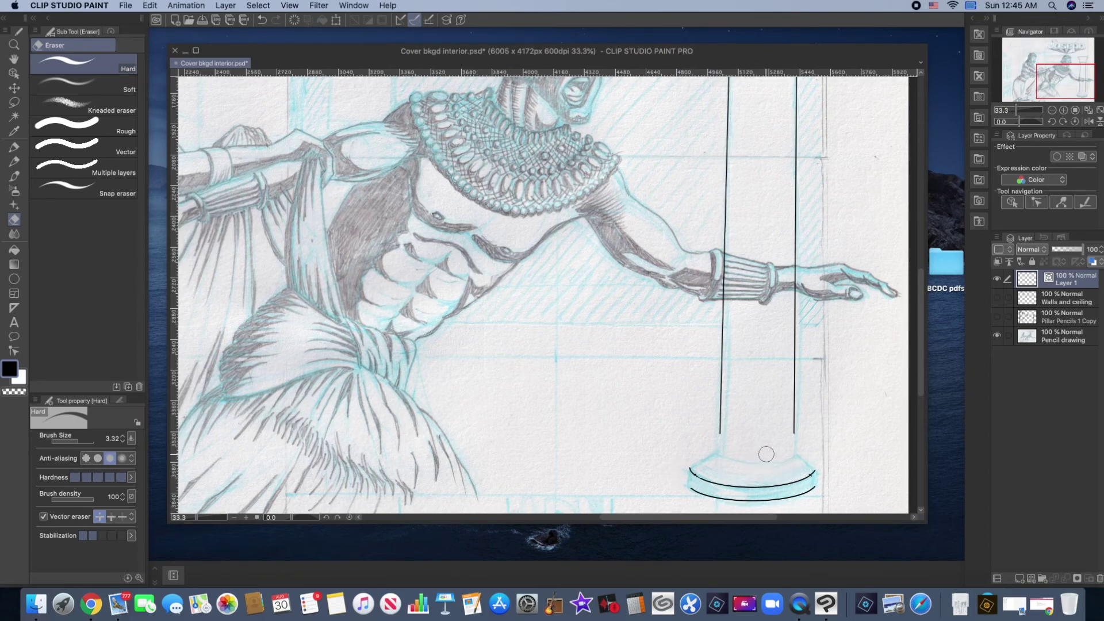
- Draw an ellipse at the foot of the column shaft, just above the base arcs, and erase its upper half
{"action": "key", "text": "u"}
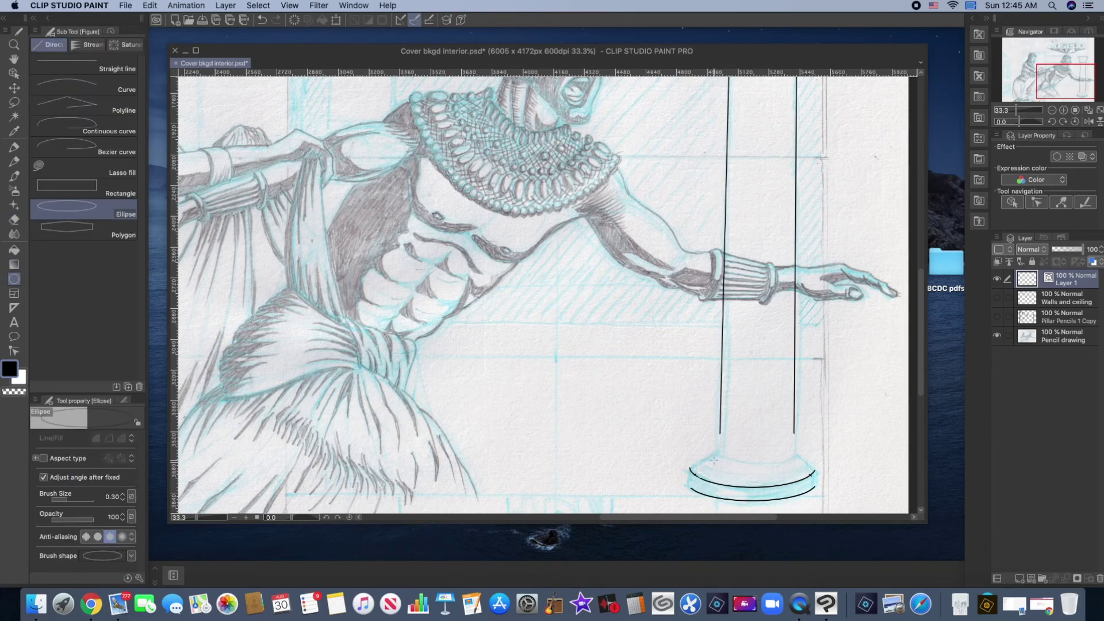
{"action": "left_click_drag", "start_coordinate": [717, 463], "coordinate": [798, 429]}
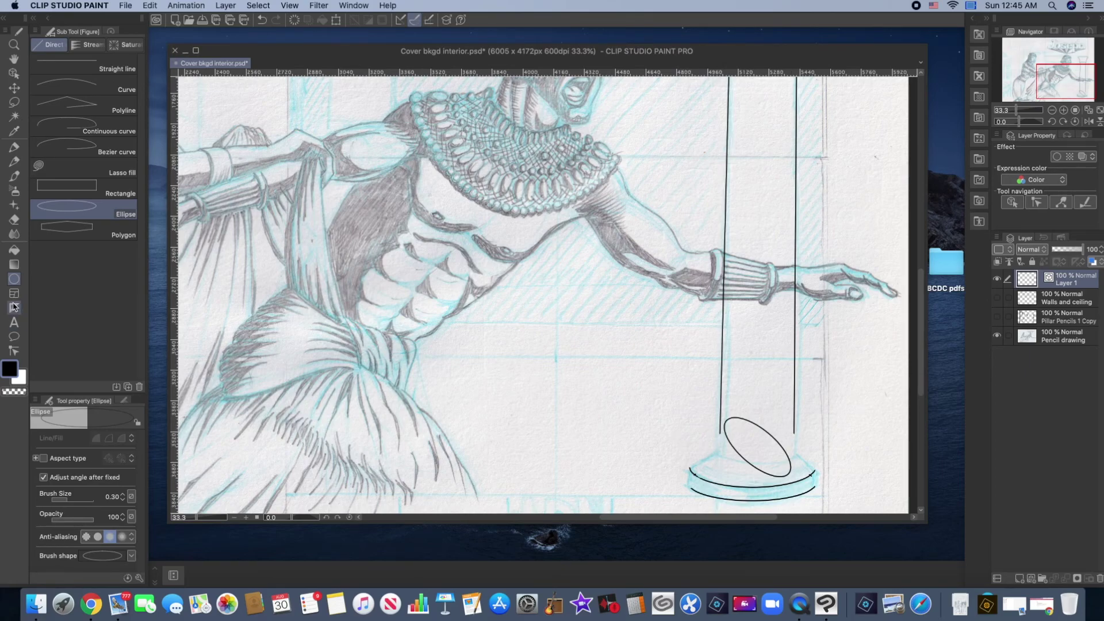
{"action": "key", "text": "super+z"}
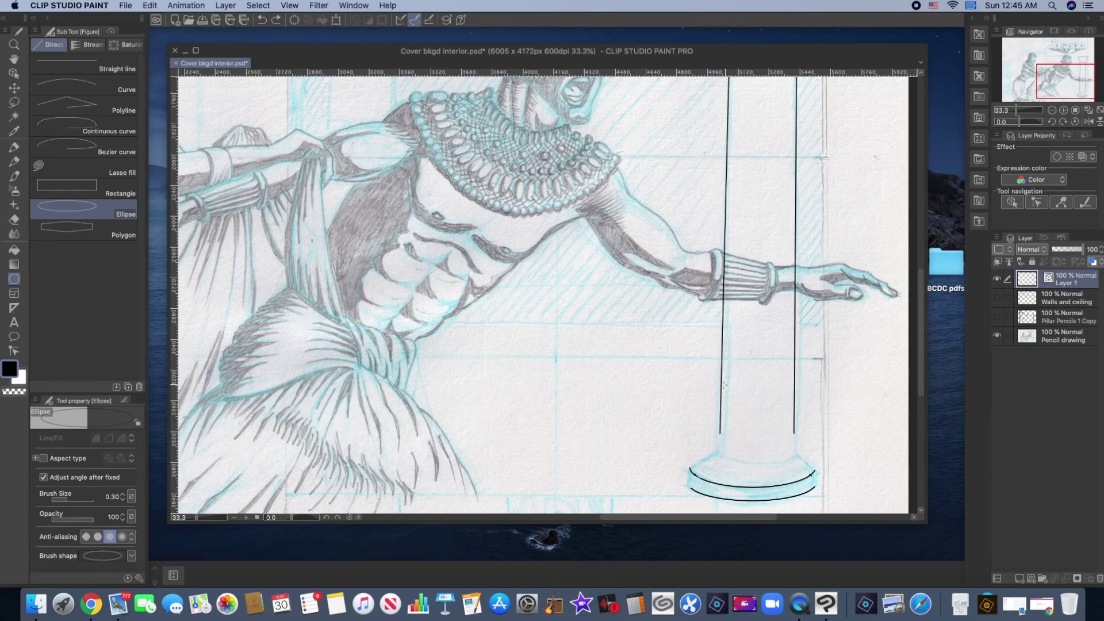
{"action": "left_click_drag", "start_coordinate": [715, 465], "coordinate": [796, 430]}
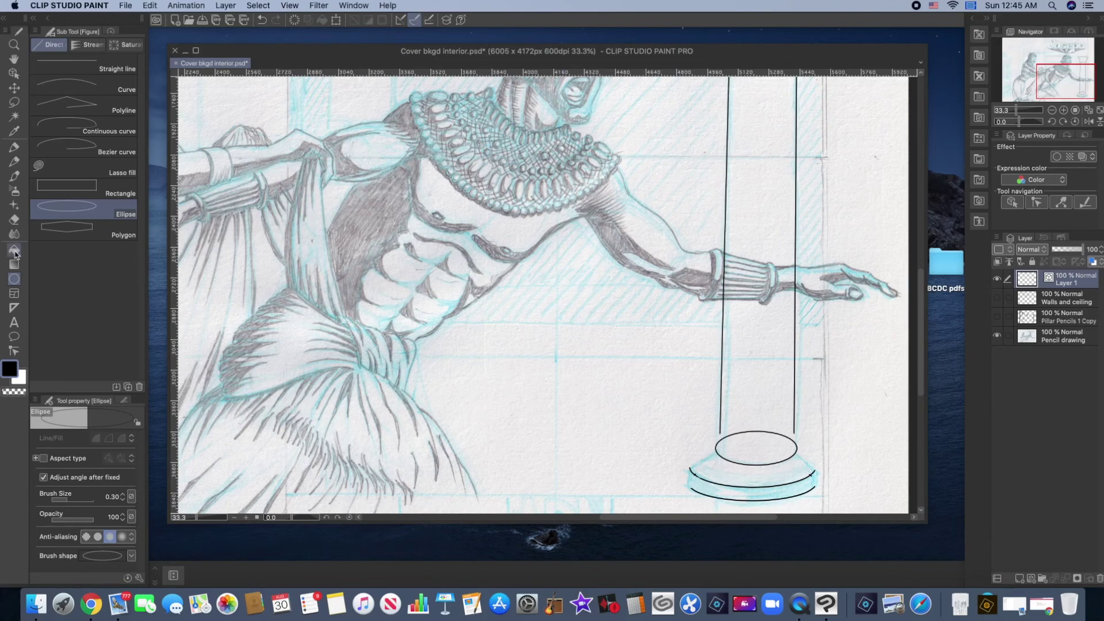
{"action": "left_click", "coordinate": [14, 221]}
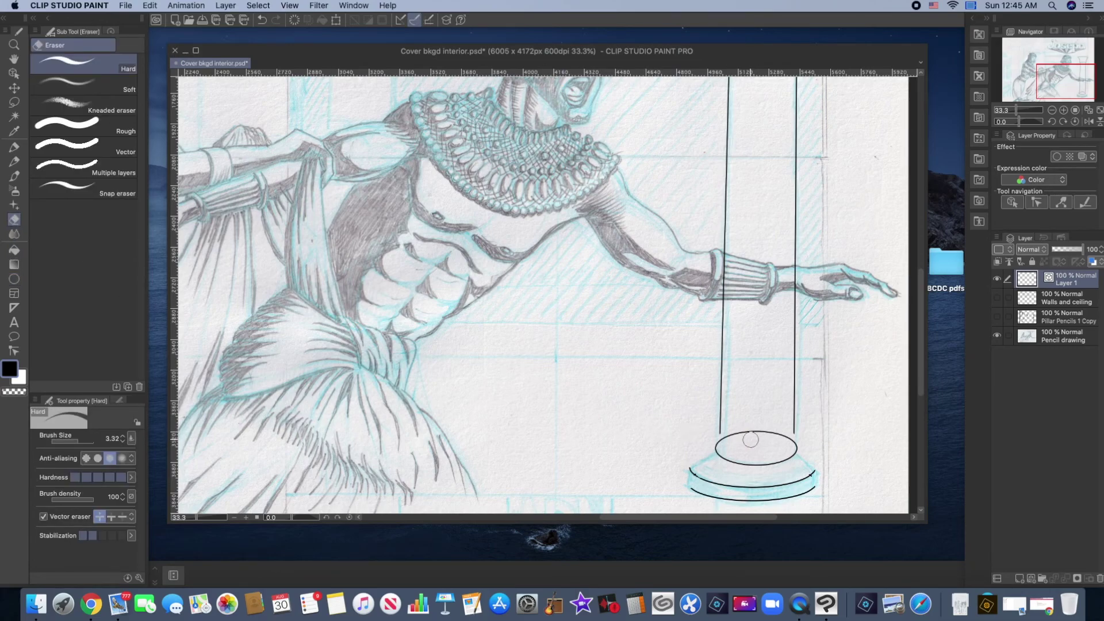
{"action": "mouse_move", "coordinate": [720, 444]}
{"action": "left_mouse_down"}
{"action": "mouse_move", "coordinate": [751, 431]}
{"action": "mouse_move", "coordinate": [797, 444]}
{"action": "left_mouse_up"}
- Erase both straight edge lines of the column shaft between the capital's neck and the base
{"action": "scroll", "coordinate": [808, 414], "scroll_direction": "down", "scroll_amount": 1}
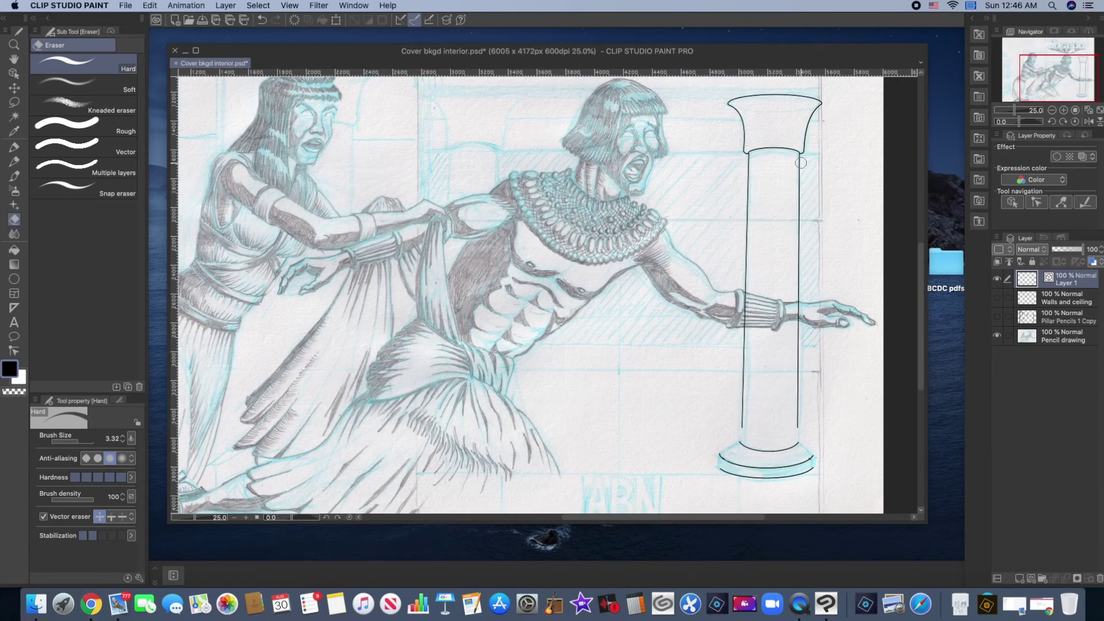
{"action": "left_click_drag", "start_coordinate": [800, 161], "coordinate": [796, 426]}
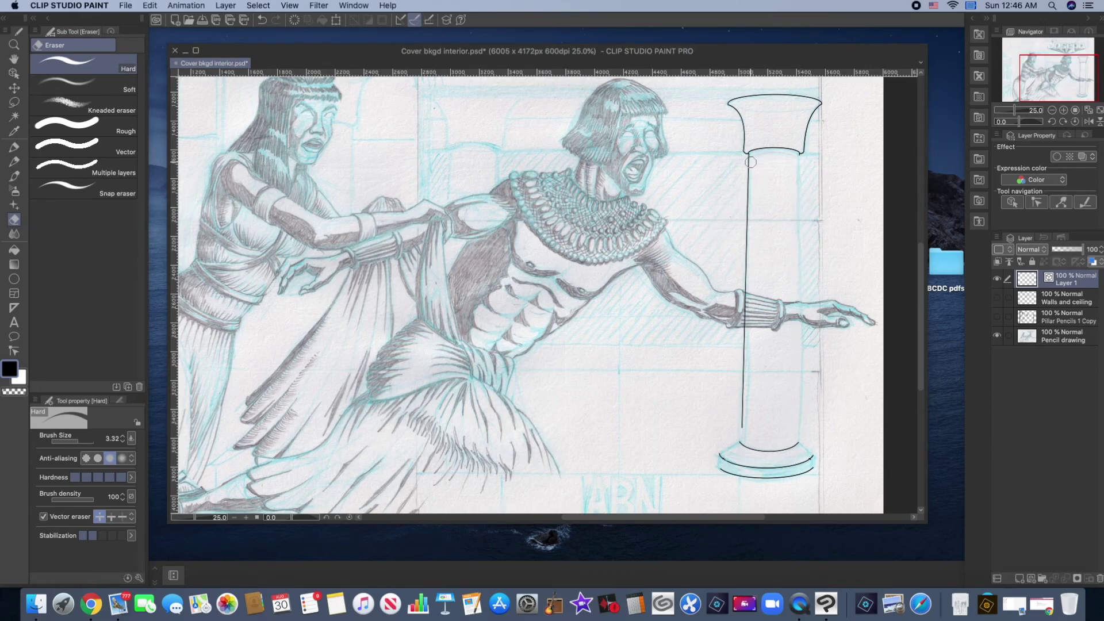
{"action": "left_click_drag", "start_coordinate": [749, 160], "coordinate": [740, 443]}
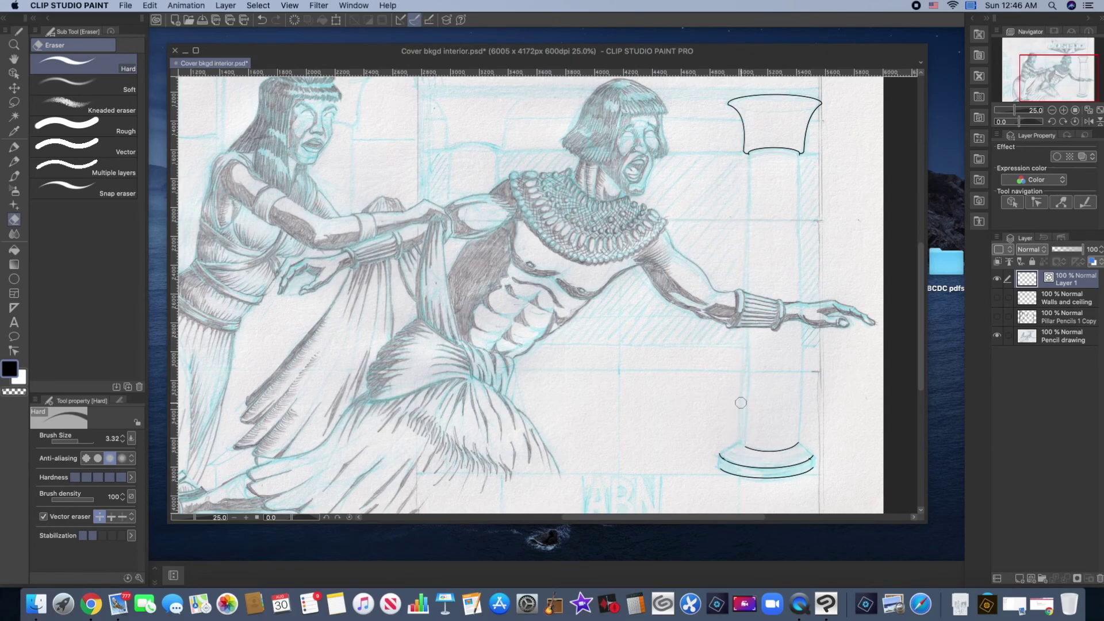
{"action": "scroll", "coordinate": [740, 402], "scroll_direction": "down", "scroll_amount": 3}
{"action": "key", "text": "super+z"}
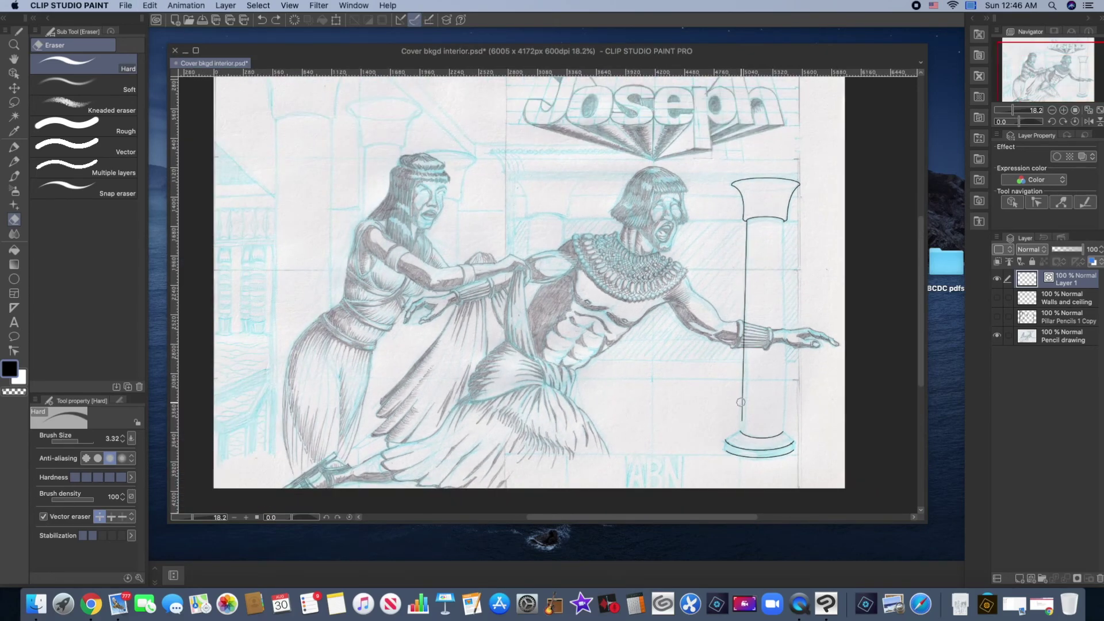
{"action": "left_click_drag", "start_coordinate": [741, 422], "coordinate": [747, 226]}
- Join the ends of the three base arcs with short straight lines, forming the rim's sides and the sloping sides above it
{"action": "scroll", "coordinate": [699, 422], "scroll_direction": "up", "scroll_amount": 3}
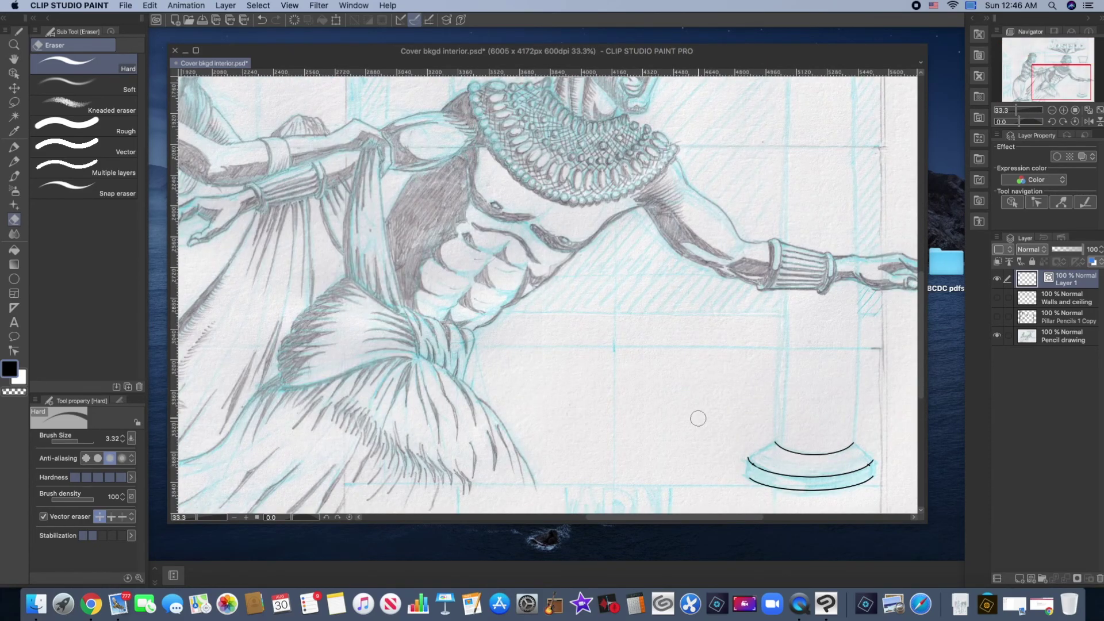
{"action": "left_click", "coordinate": [14, 279]}
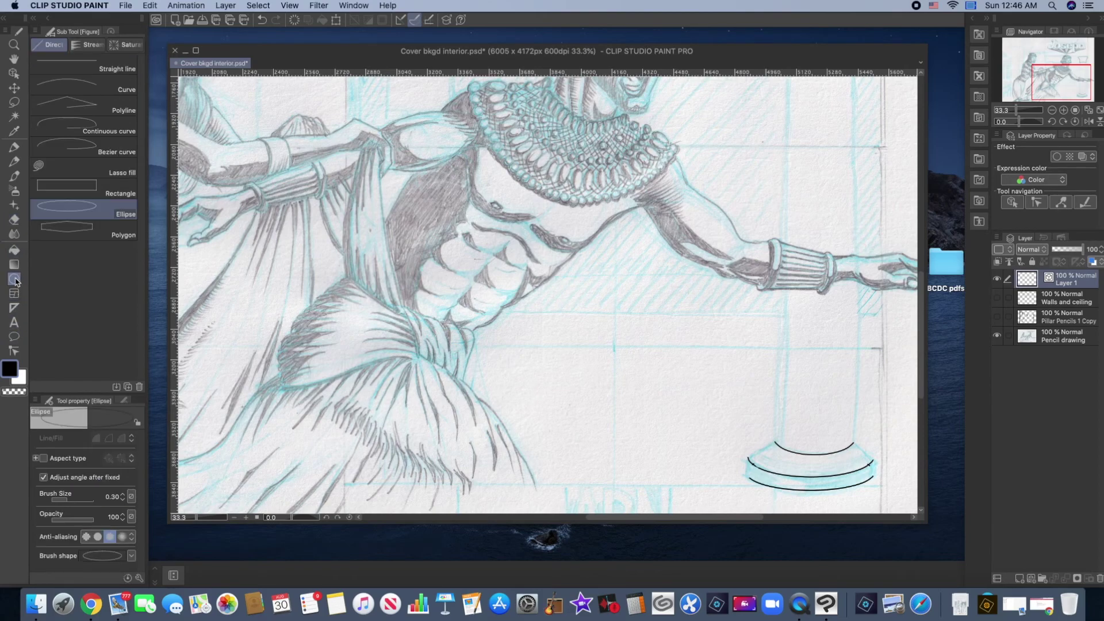
{"action": "left_click", "coordinate": [92, 65]}
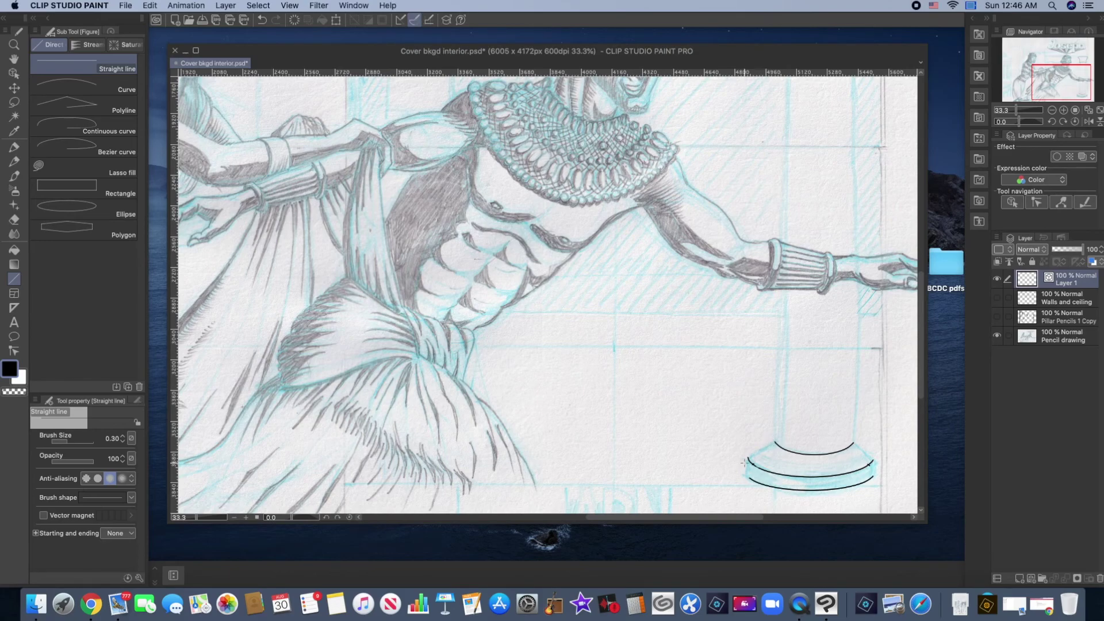
{"action": "mouse_move", "coordinate": [748, 458]}
{"action": "left_mouse_down"}
{"action": "mouse_move", "coordinate": [739, 474]}
{"action": "mouse_move", "coordinate": [748, 488]}
{"action": "mouse_move", "coordinate": [727, 483]}
{"action": "mouse_move", "coordinate": [721, 439]}
{"action": "mouse_move", "coordinate": [763, 425]}
{"action": "mouse_move", "coordinate": [776, 486]}
{"action": "mouse_move", "coordinate": [747, 490]}
{"action": "mouse_move", "coordinate": [751, 475]}
{"action": "left_mouse_up"}
{"action": "left_click_drag", "start_coordinate": [877, 464], "coordinate": [874, 461]}
{"action": "left_click_drag", "start_coordinate": [775, 442], "coordinate": [748, 456]}
{"action": "left_click_drag", "start_coordinate": [853, 443], "coordinate": [873, 460]}
- Draw new straight lines for the shaft's two edges, from the capital's neck down to the arc at the shaft's foot
{"action": "key", "text": "super+0"}
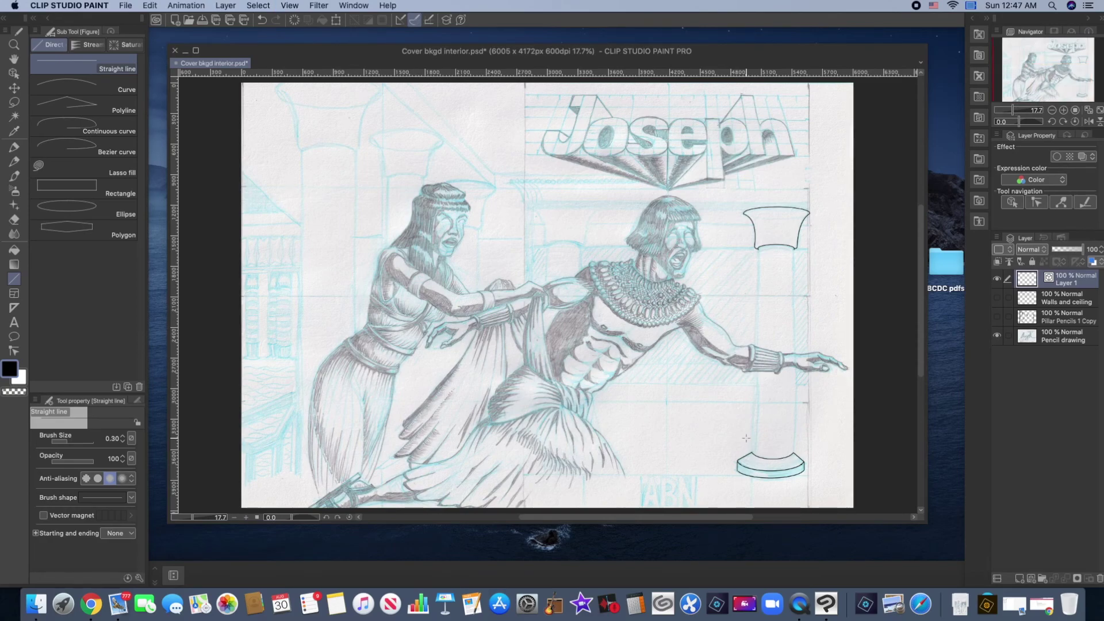
{"action": "key", "text": "/"}
{"action": "left_click", "coordinate": [800, 370]}
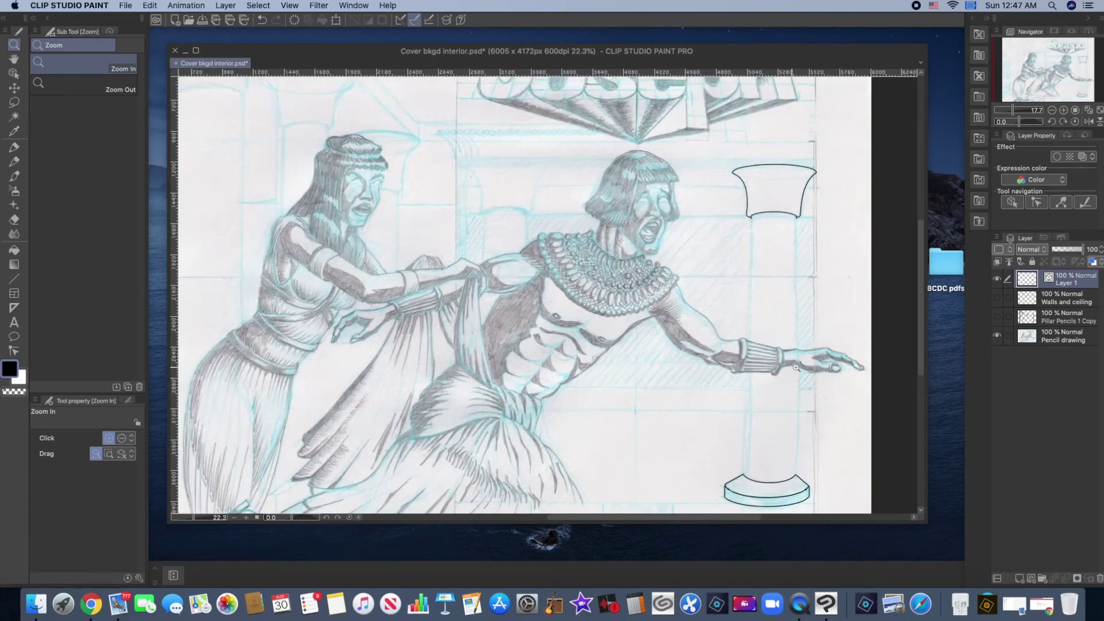
{"action": "scroll", "coordinate": [799, 370], "scroll_direction": "down", "scroll_amount": 1}
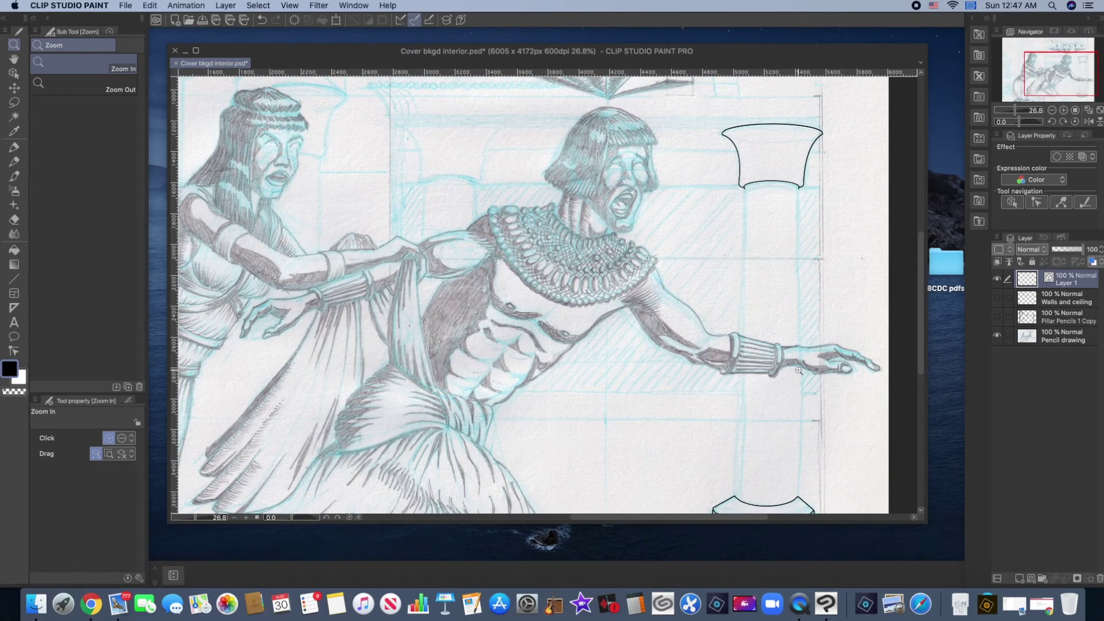
{"action": "left_click", "coordinate": [12, 280]}
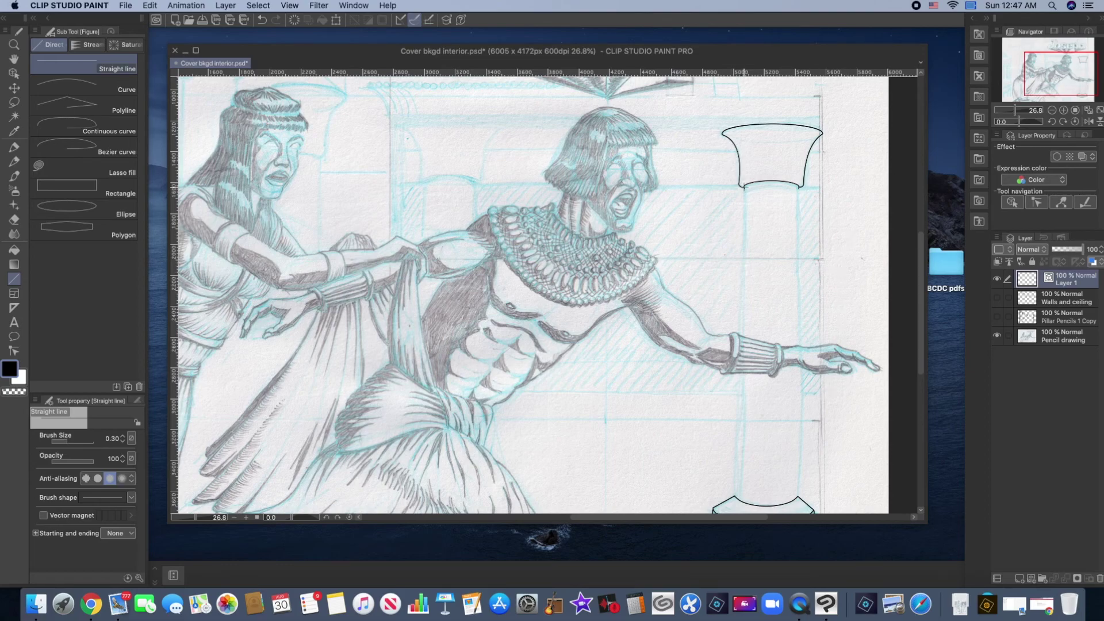
{"action": "left_click_drag", "start_coordinate": [744, 187], "coordinate": [737, 493]}
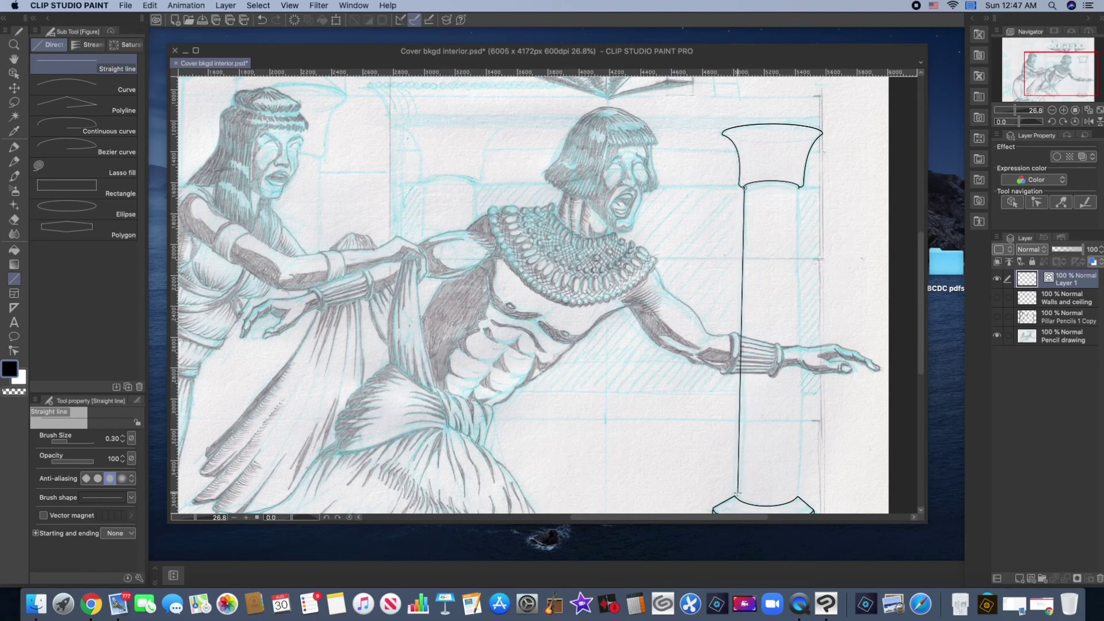
{"action": "scroll", "coordinate": [738, 494], "scroll_direction": "down", "scroll_amount": 1}
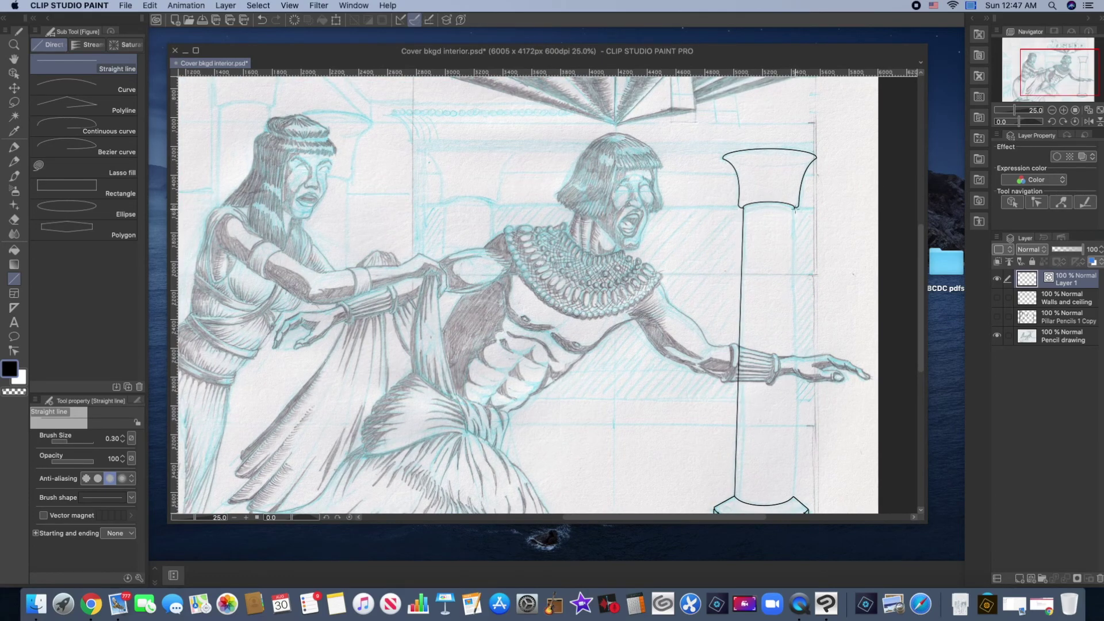
{"action": "left_click_drag", "start_coordinate": [795, 208], "coordinate": [795, 494]}
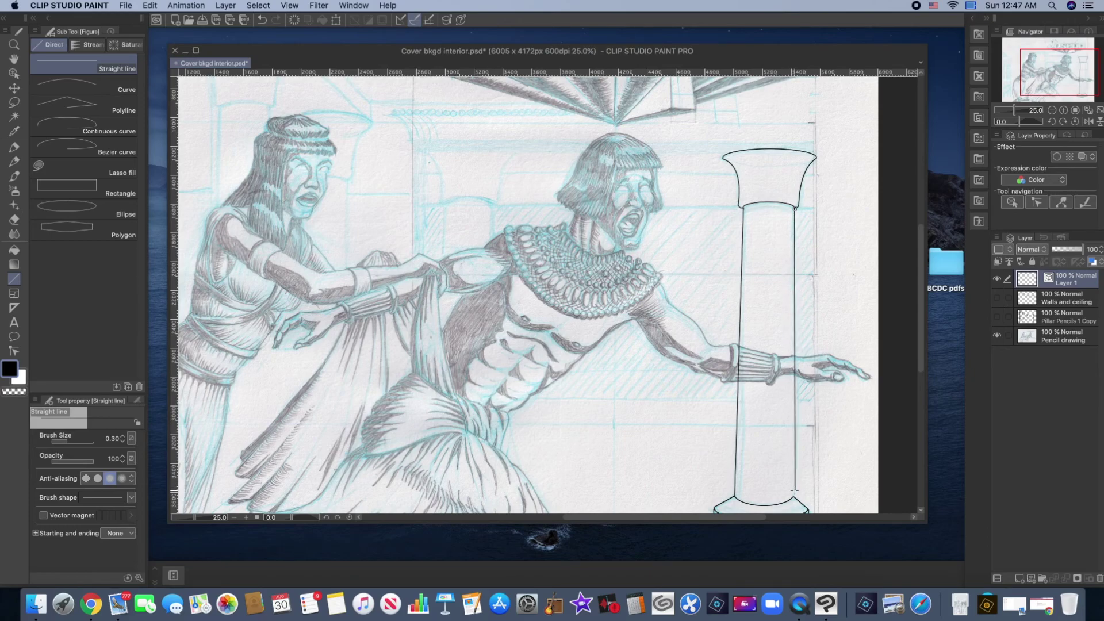
- Rename the column's vector layer "pillar saturd" and duplicate it
{"action": "scroll", "coordinate": [794, 492], "scroll_direction": "down", "scroll_amount": 1}
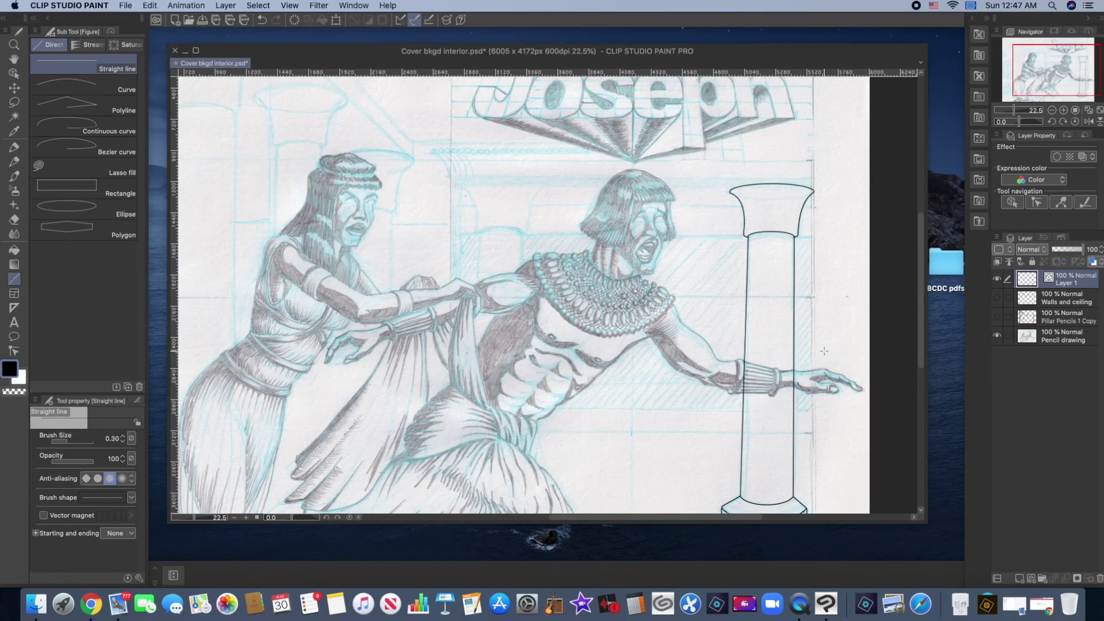
{"action": "scroll", "coordinate": [824, 349], "scroll_direction": "down", "scroll_amount": 2}
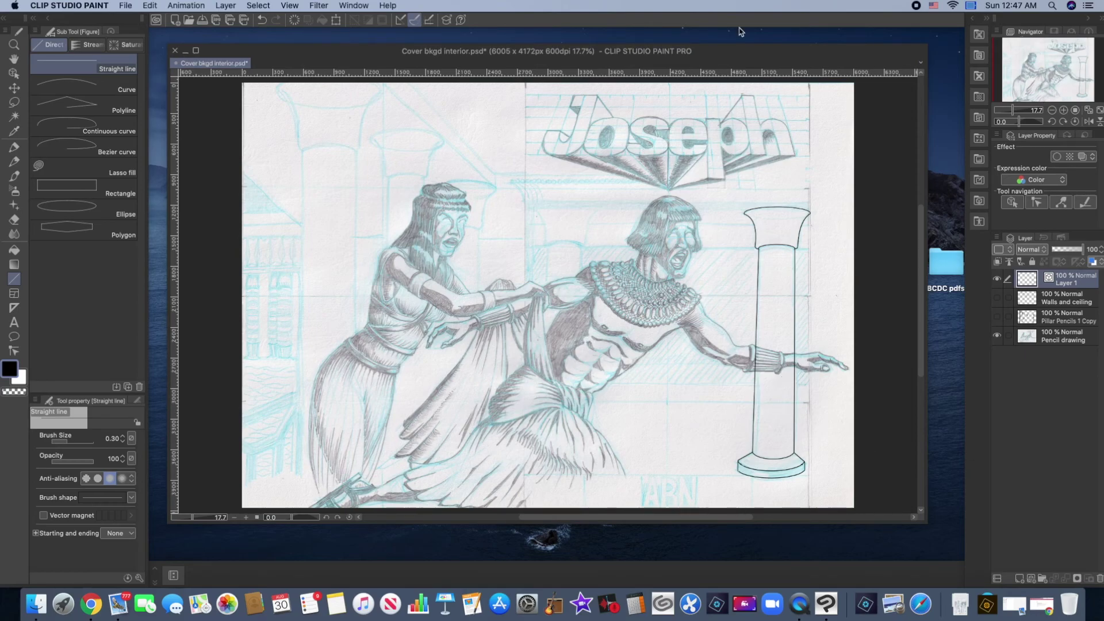
{"action": "double_click", "coordinate": [1069, 284]}
{"action": "type", "text": "pilla"}
{"action": "type", "text": "saturd"}
{"action": "key", "text": "Return"}
{"action": "right_click", "coordinate": [1080, 284]}
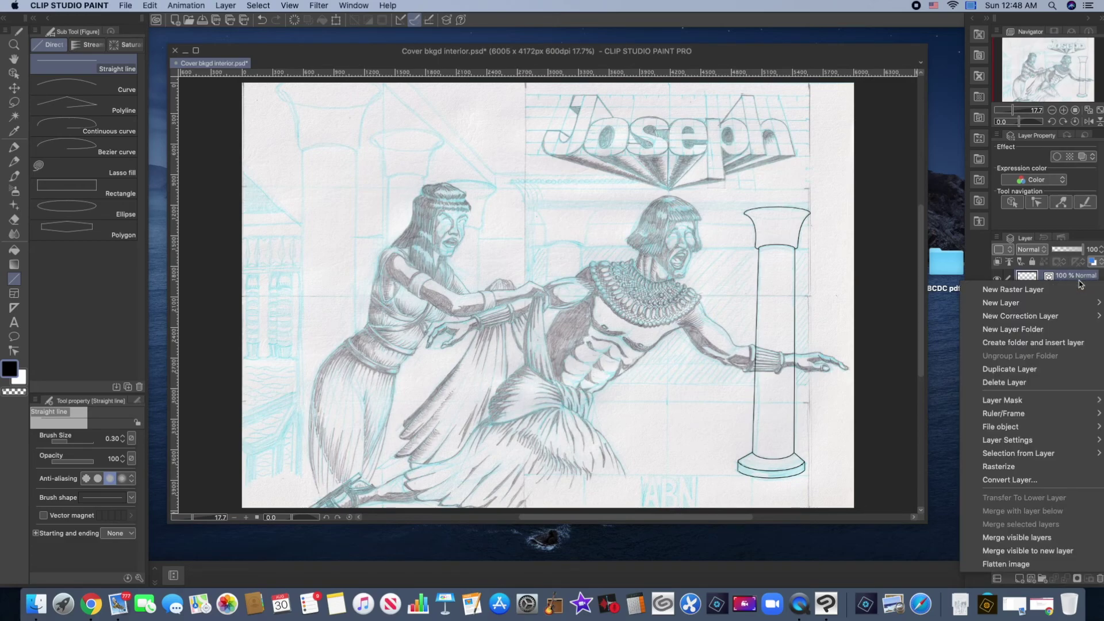
{"action": "left_click", "coordinate": [1038, 368]}
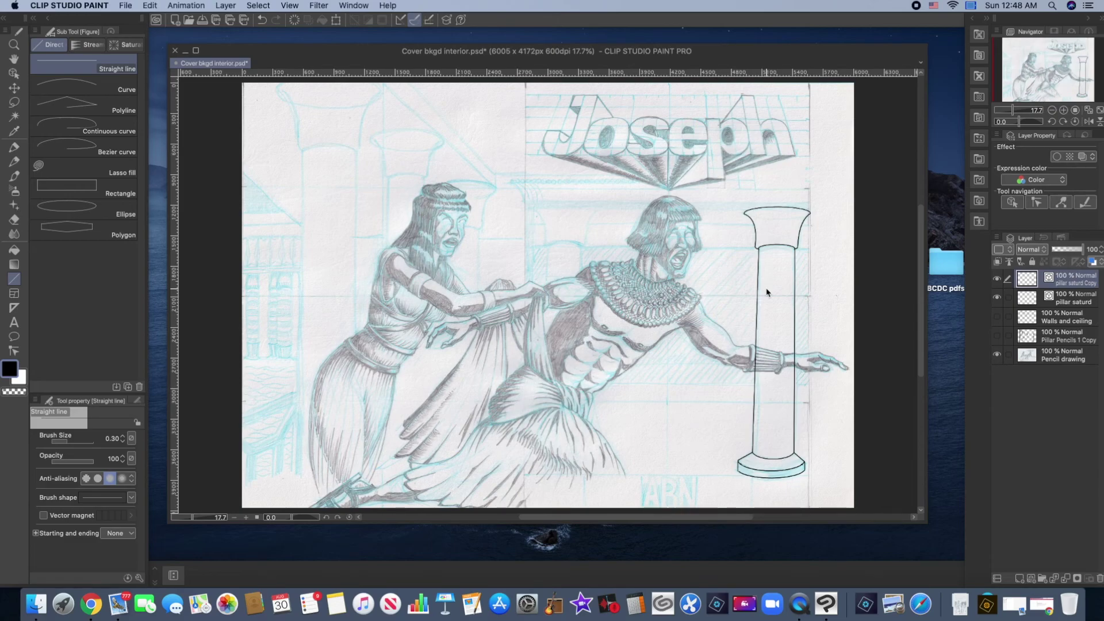
{"action": "key", "text": "super+t"}
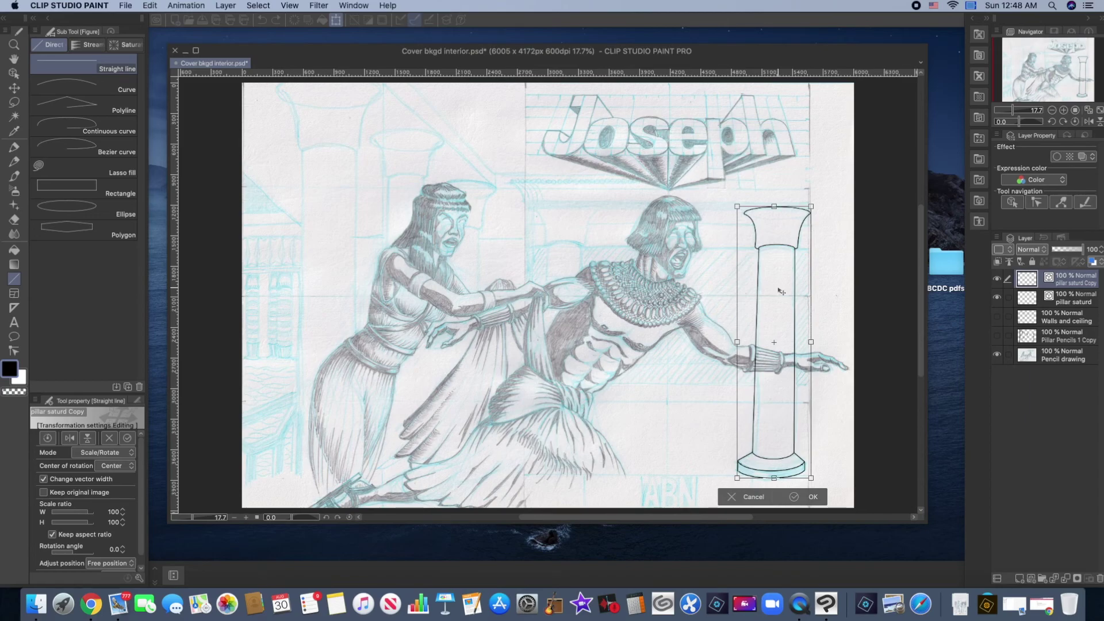
{"action": "left_click_drag", "start_coordinate": [780, 291], "coordinate": [746, 302]}
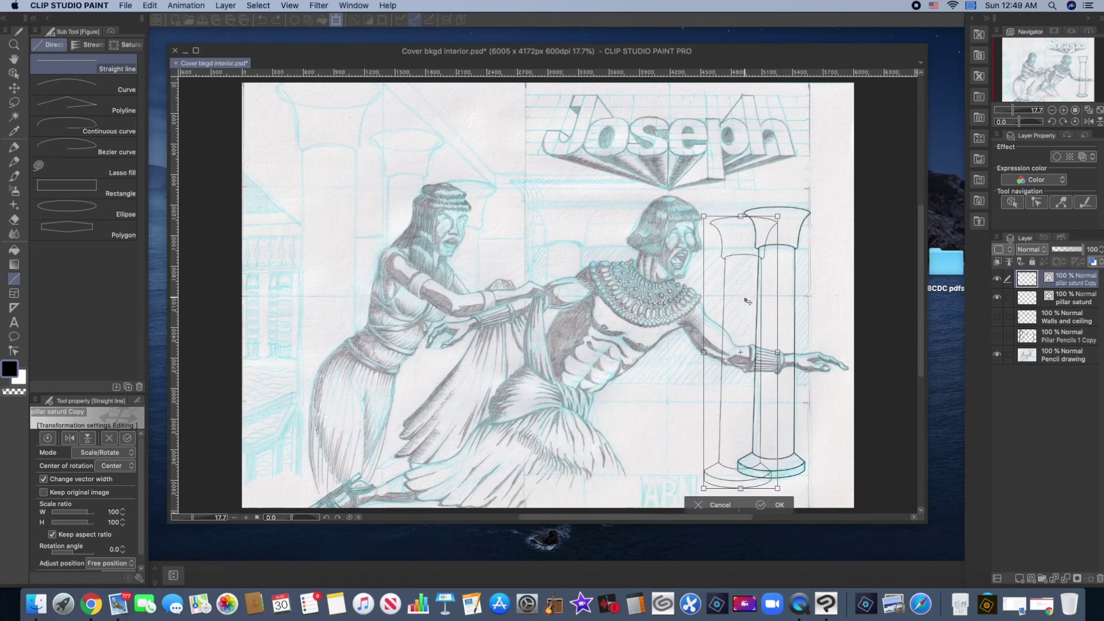
{"action": "left_click_drag", "start_coordinate": [748, 301], "coordinate": [567, 291]}
{"action": "key", "text": "Left"}
{"action": "key", "text": "Left"}
{"action": "key", "text": "Left"}
{"action": "key", "text": "Left"}
{"action": "key", "text": "Left"}
{"action": "left_click_drag", "start_coordinate": [567, 291], "coordinate": [708, 293]}
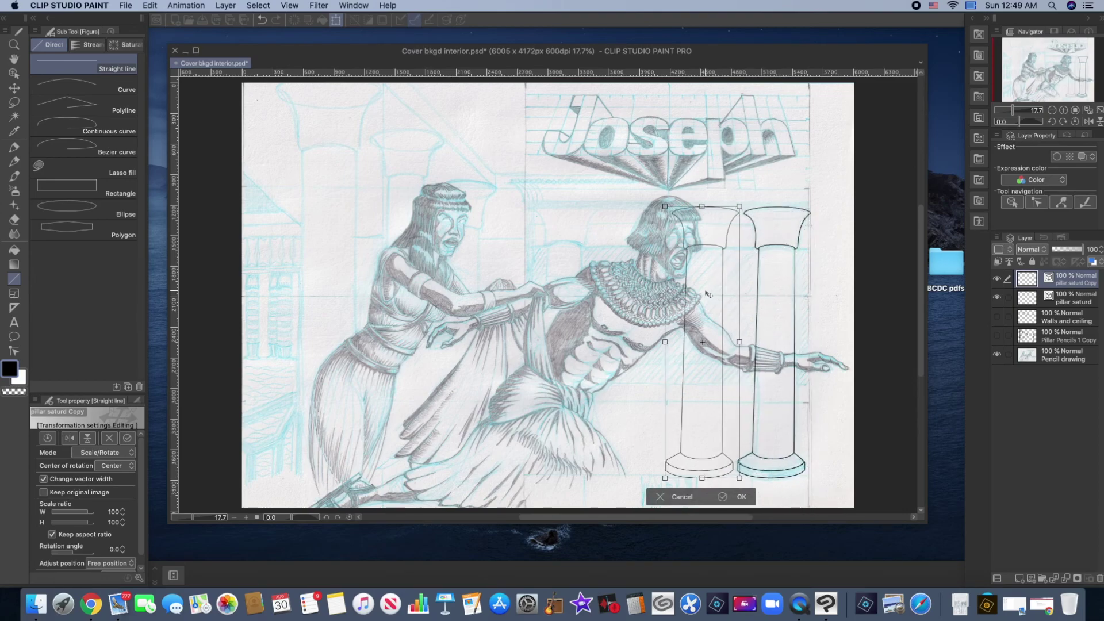
{"action": "left_click", "coordinate": [683, 500]}
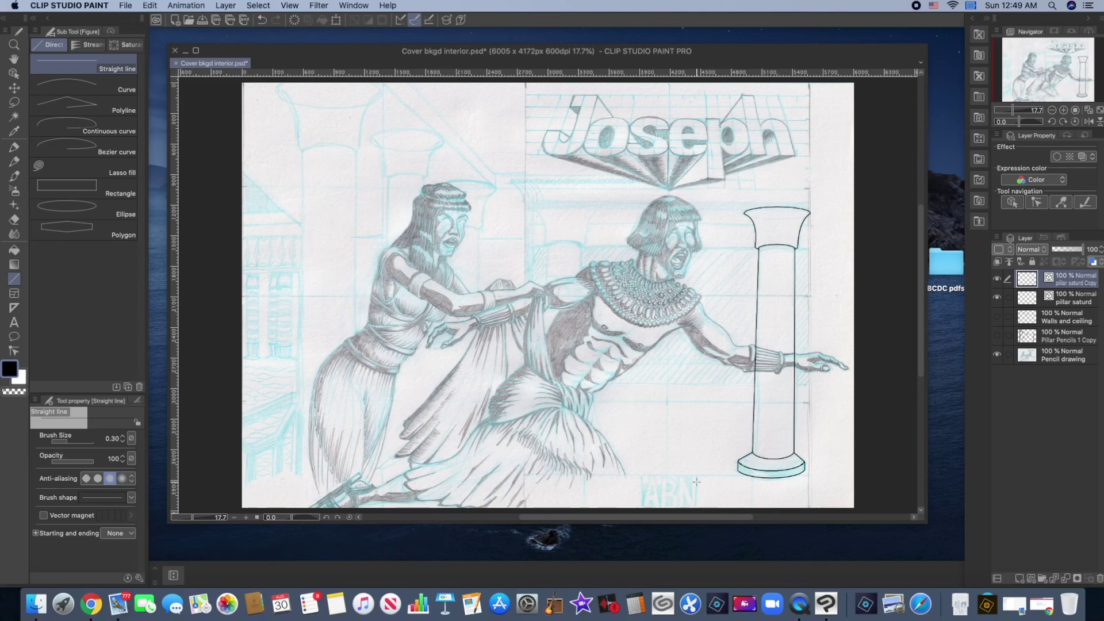
- Move the duplicated column horizontally onto the pencilled column behind the man's shoulder, keeping its size
{"action": "key", "text": "super+t"}
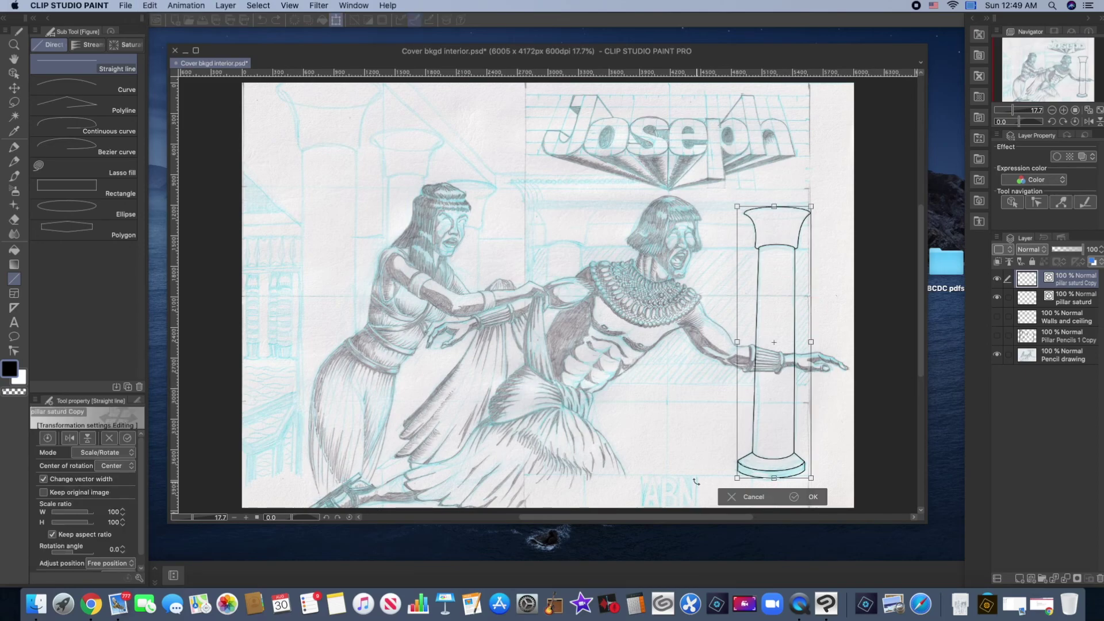
{"action": "left_click_drag", "start_coordinate": [781, 299], "coordinate": [568, 274]}
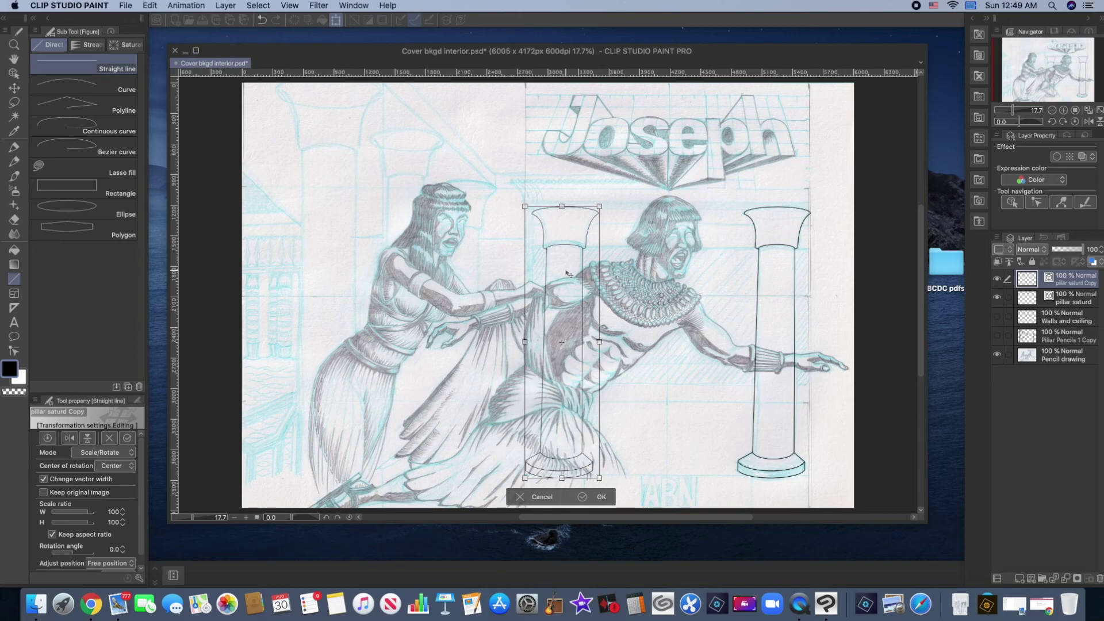
{"action": "key", "text": "Return"}
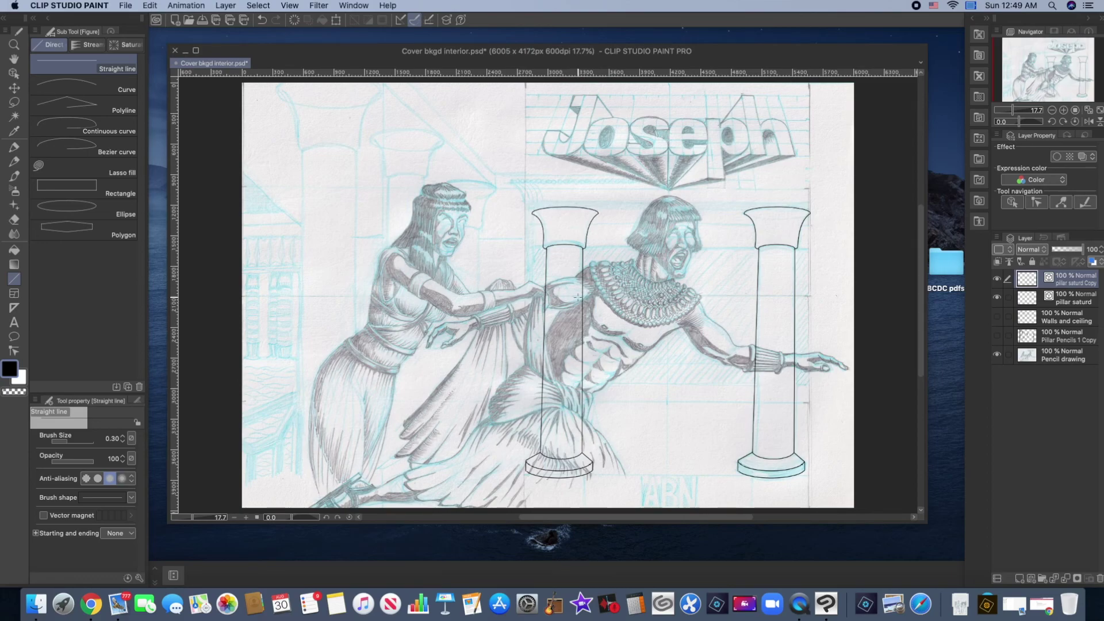
- Erase the parts of the copied column that overlap the man's shoulder, torso and robe, including its base
{"action": "left_click", "coordinate": [14, 223]}
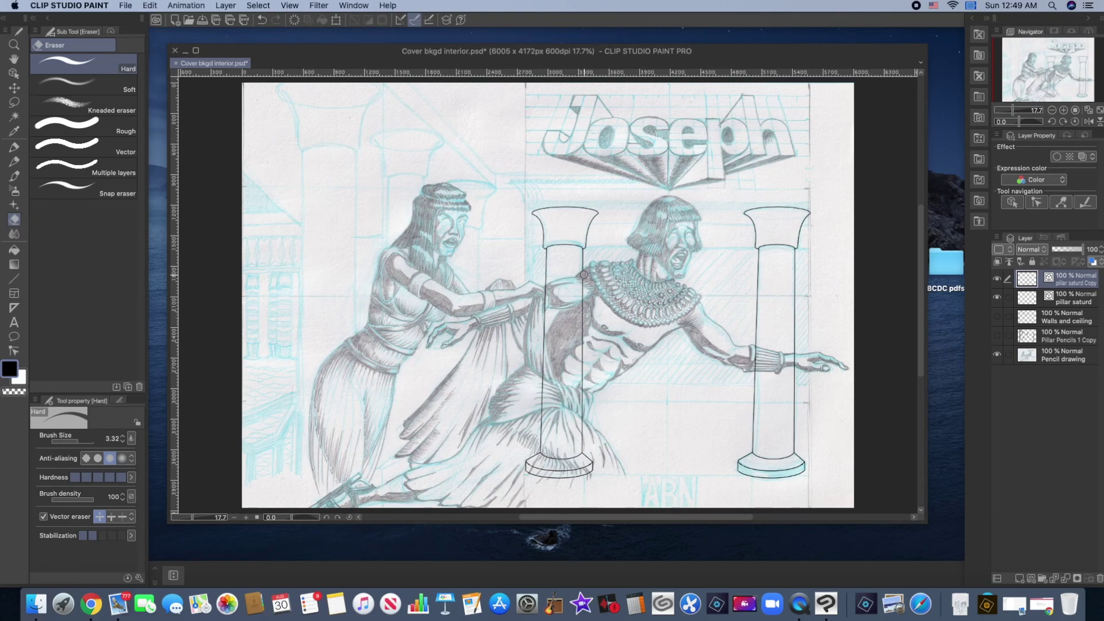
{"action": "mouse_move", "coordinate": [583, 275]}
{"action": "left_mouse_down"}
{"action": "mouse_move", "coordinate": [581, 440]}
{"action": "mouse_move", "coordinate": [595, 468]}
{"action": "mouse_move", "coordinate": [552, 472]}
{"action": "mouse_move", "coordinate": [609, 473]}
{"action": "left_mouse_up"}
{"action": "mouse_move", "coordinate": [545, 347]}
{"action": "left_mouse_down"}
{"action": "mouse_move", "coordinate": [542, 455]}
{"action": "mouse_move", "coordinate": [576, 457]}
{"action": "mouse_move", "coordinate": [528, 464]}
{"action": "mouse_move", "coordinate": [583, 467]}
{"action": "mouse_move", "coordinate": [574, 476]}
{"action": "mouse_move", "coordinate": [524, 469]}
{"action": "mouse_move", "coordinate": [560, 480]}
{"action": "mouse_move", "coordinate": [526, 463]}
{"action": "left_mouse_up"}
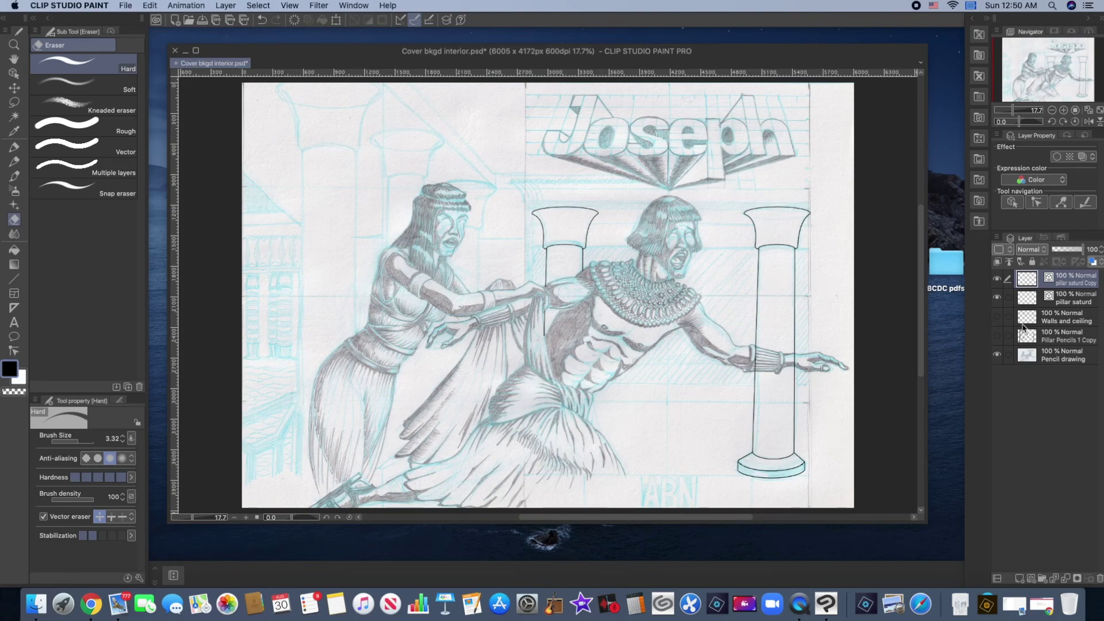
- Make two duplicates of the trimmed column's vector layer, leaving both copies in place without transforming them
{"action": "right_click", "coordinate": [1077, 287]}
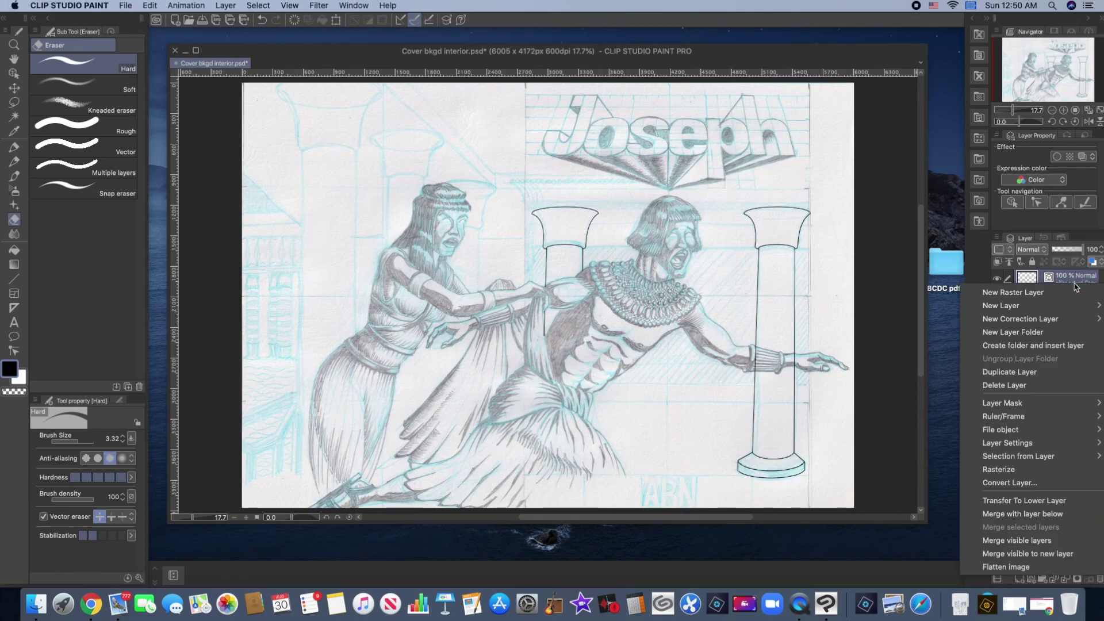
{"action": "left_click", "coordinate": [1046, 372]}
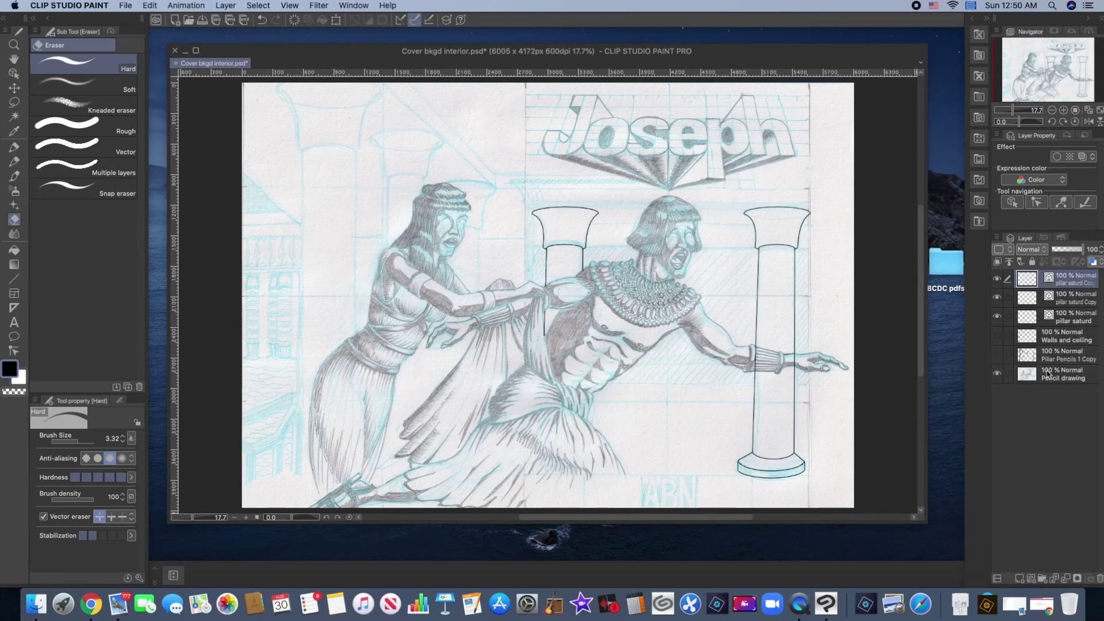
{"action": "key", "text": "super+t"}
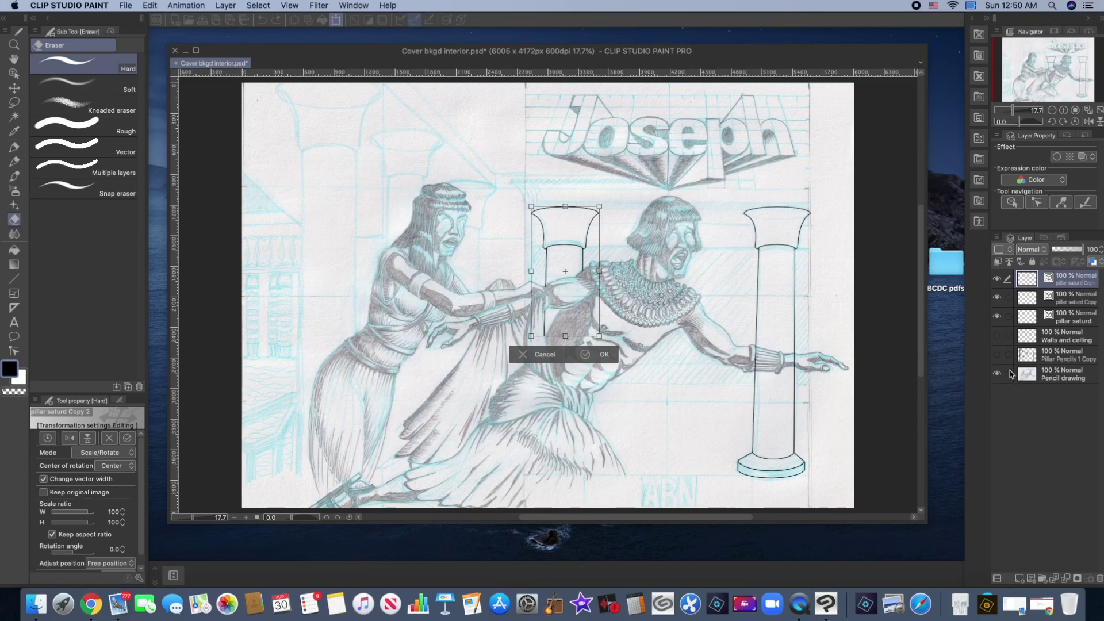
{"action": "left_click", "coordinate": [540, 360]}
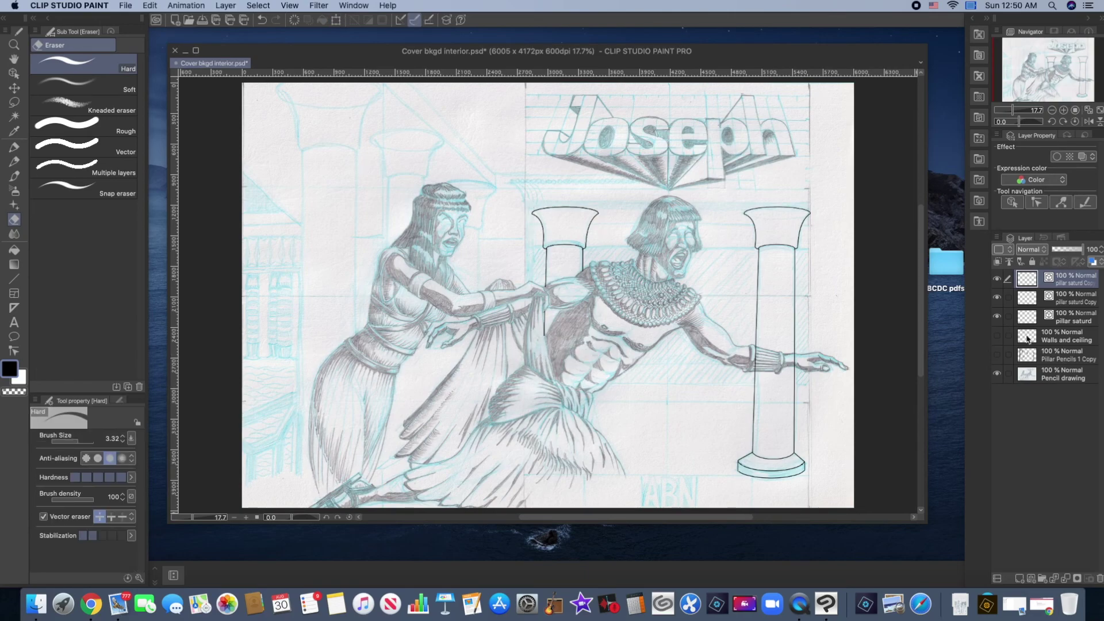
{"action": "left_click", "coordinate": [1083, 303]}
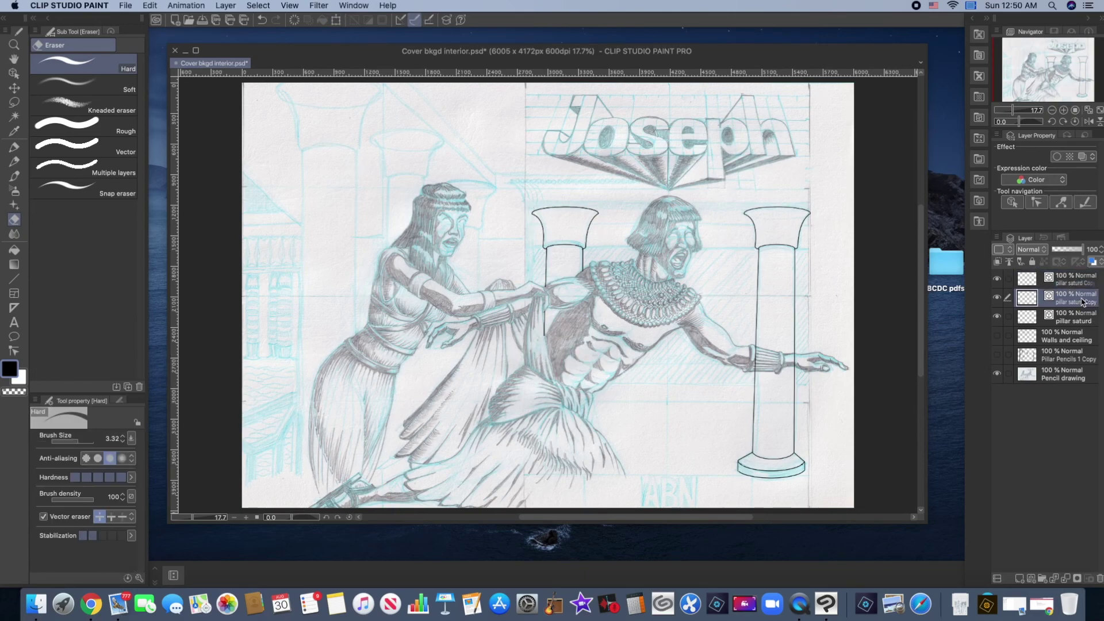
{"action": "right_click", "coordinate": [1083, 301]}
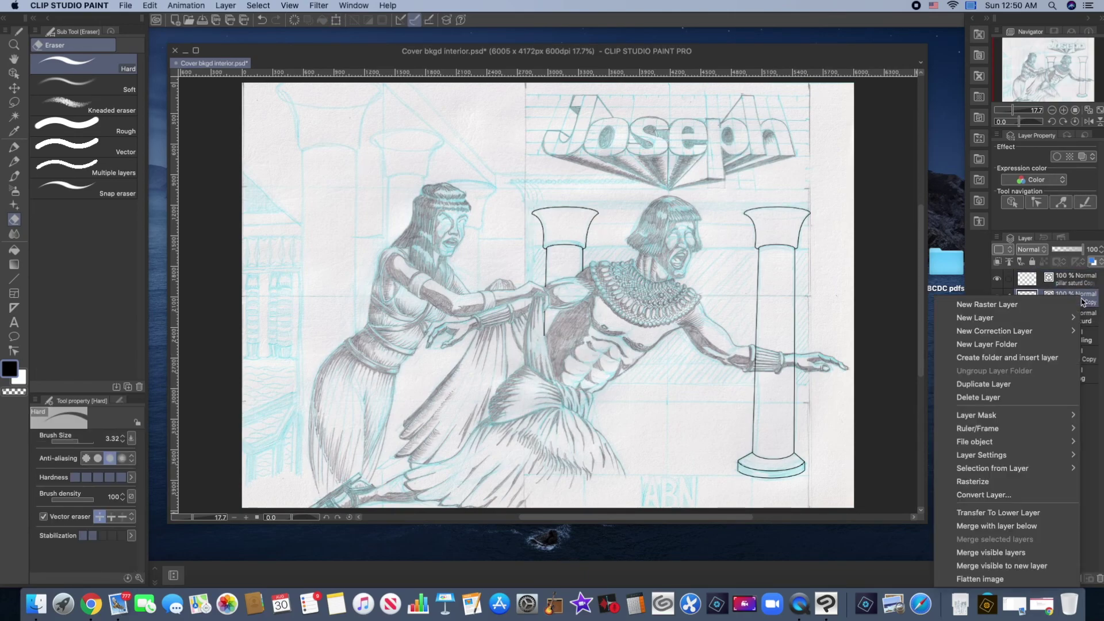
{"action": "left_click", "coordinate": [1021, 388]}
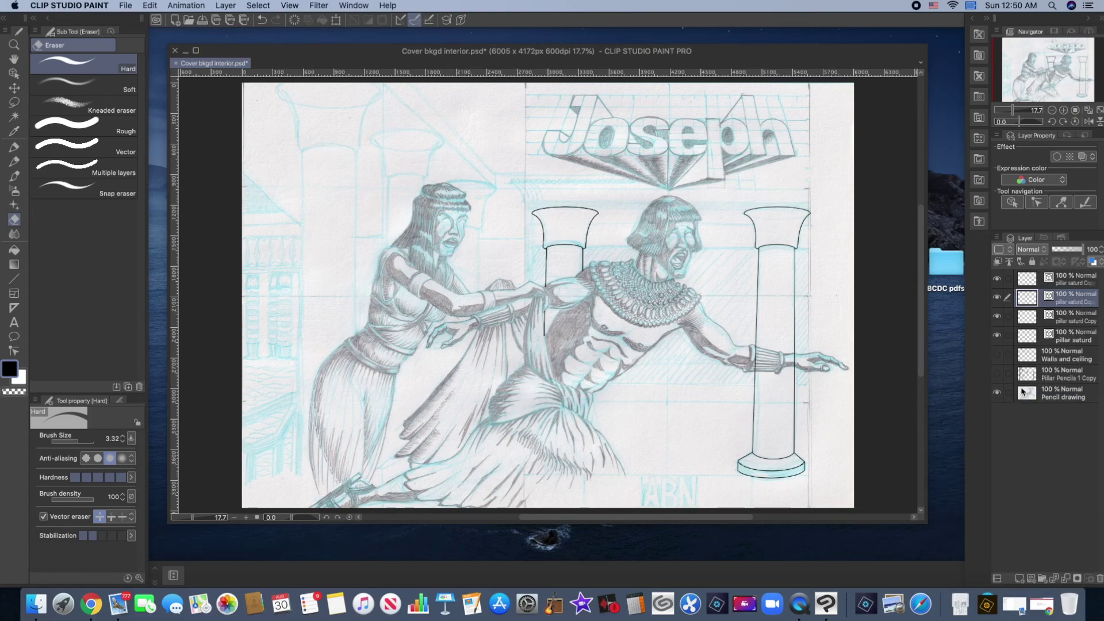
{"action": "key", "text": "super+t"}
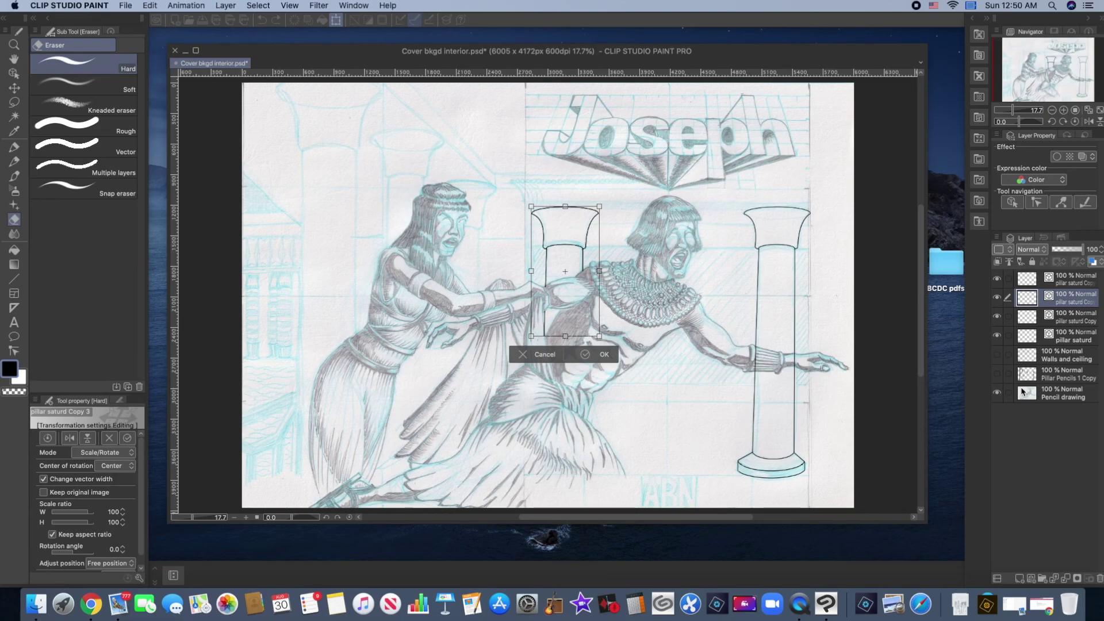
{"action": "left_click", "coordinate": [536, 355]}
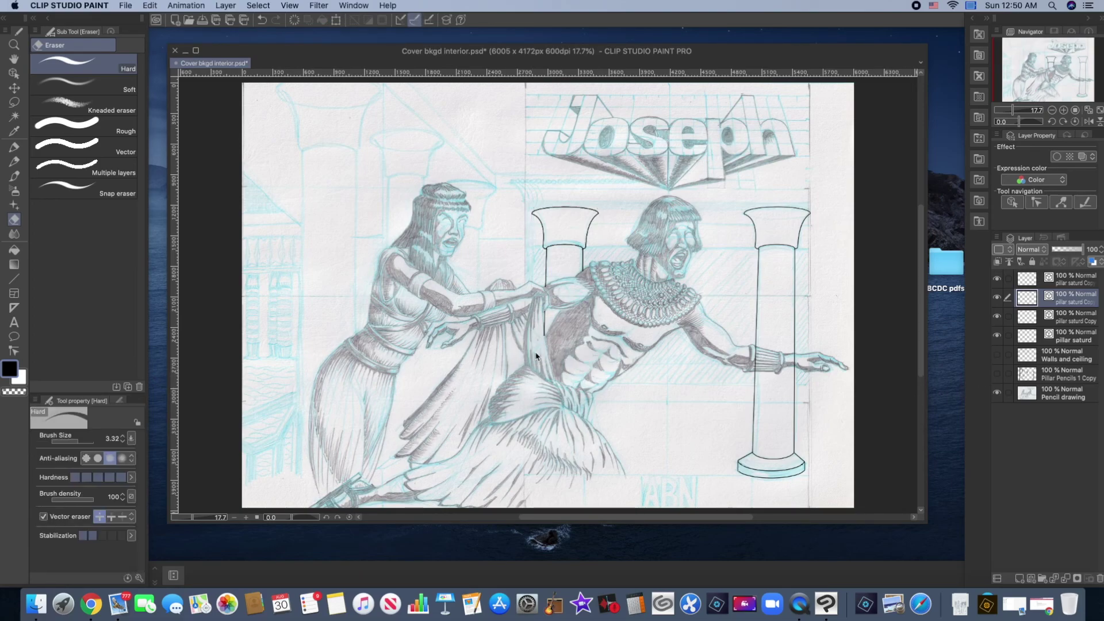
- Switch each column layer's visibility off and on to identify which layer holds the complete column
{"action": "left_click", "coordinate": [1075, 283]}
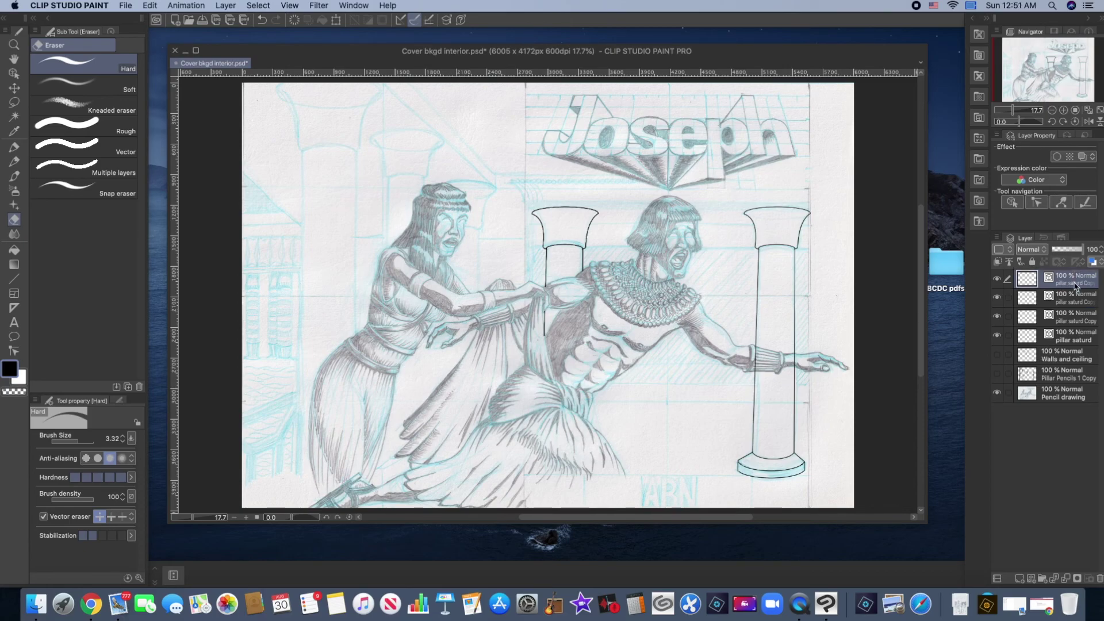
{"action": "left_click", "coordinate": [997, 280]}
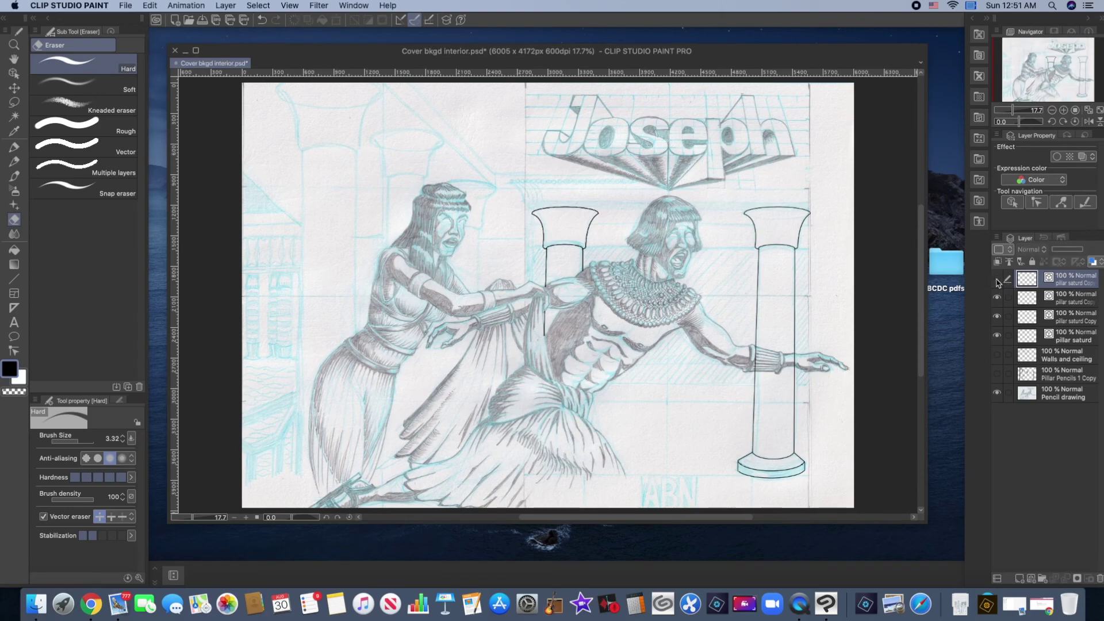
{"action": "left_click", "coordinate": [997, 279]}
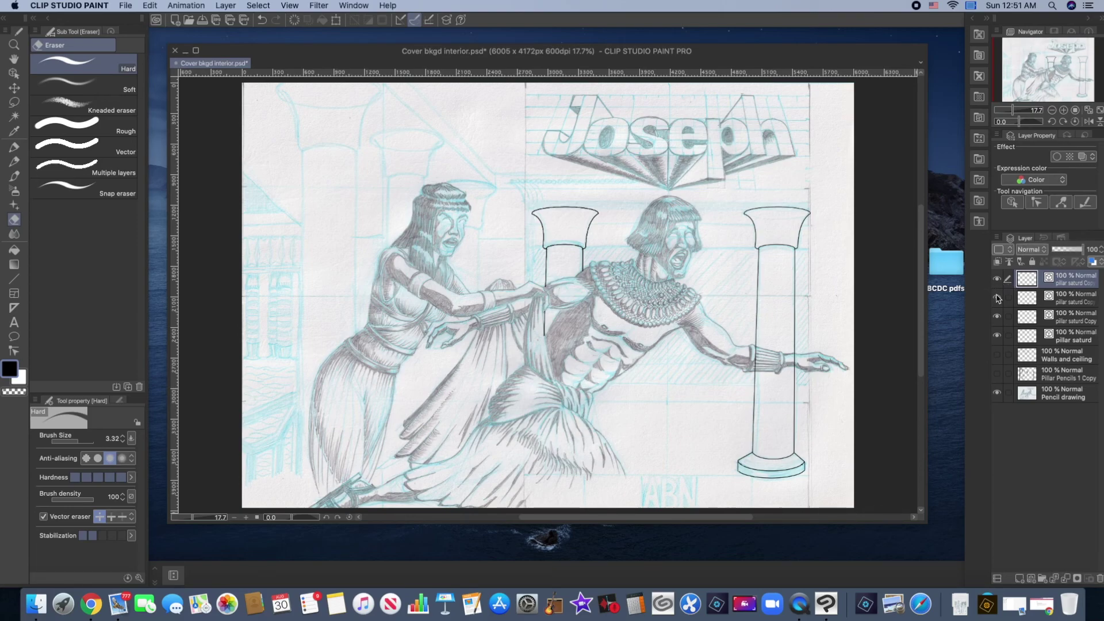
{"action": "left_click", "coordinate": [997, 299]}
{"action": "left_click", "coordinate": [997, 316]}
{"action": "left_click", "coordinate": [996, 318]}
{"action": "left_click", "coordinate": [997, 336]}
{"action": "left_click", "coordinate": [997, 336]}
- Duplicate the complete column's layer "pillar saturd" and move the copy across the drawing onto the woman's figure
{"action": "left_click", "coordinate": [1078, 339]}
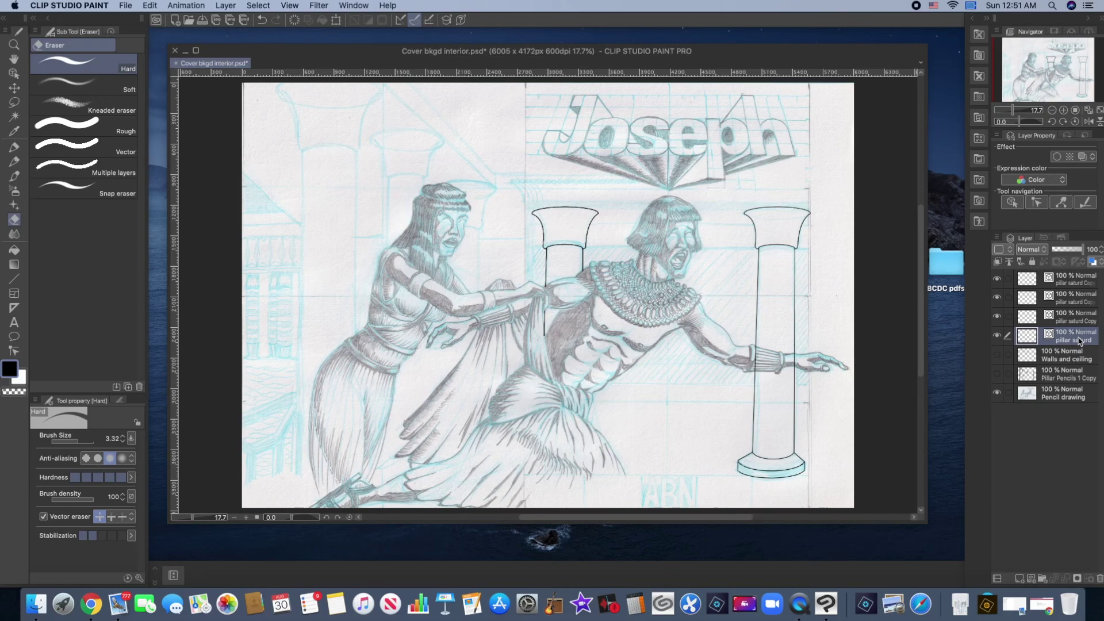
{"action": "right_click", "coordinate": [1080, 341]}
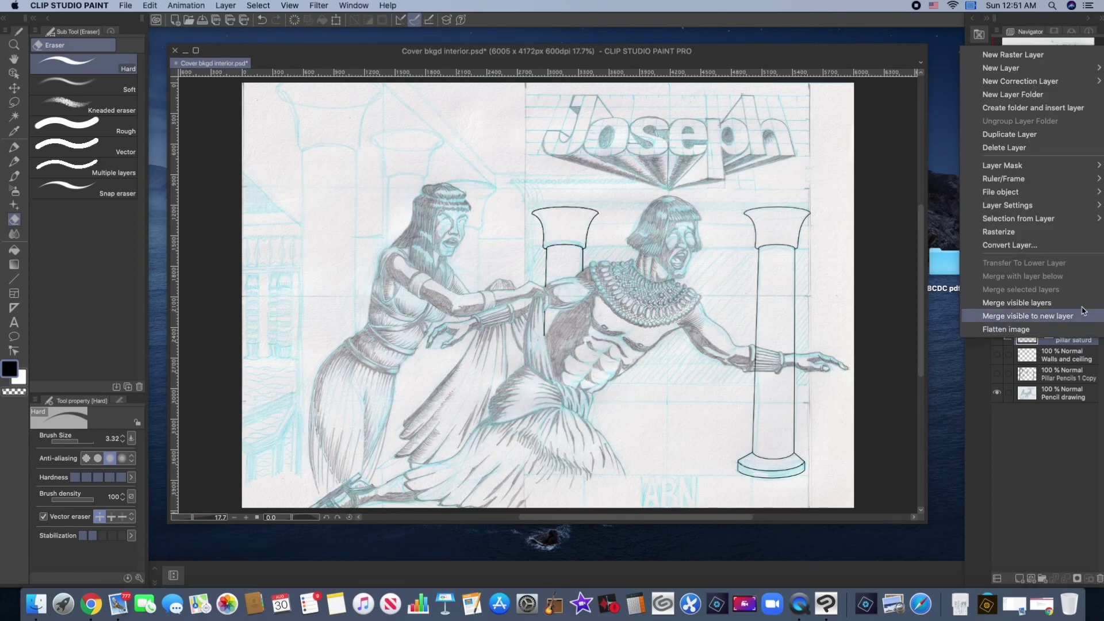
{"action": "left_click", "coordinate": [1050, 136]}
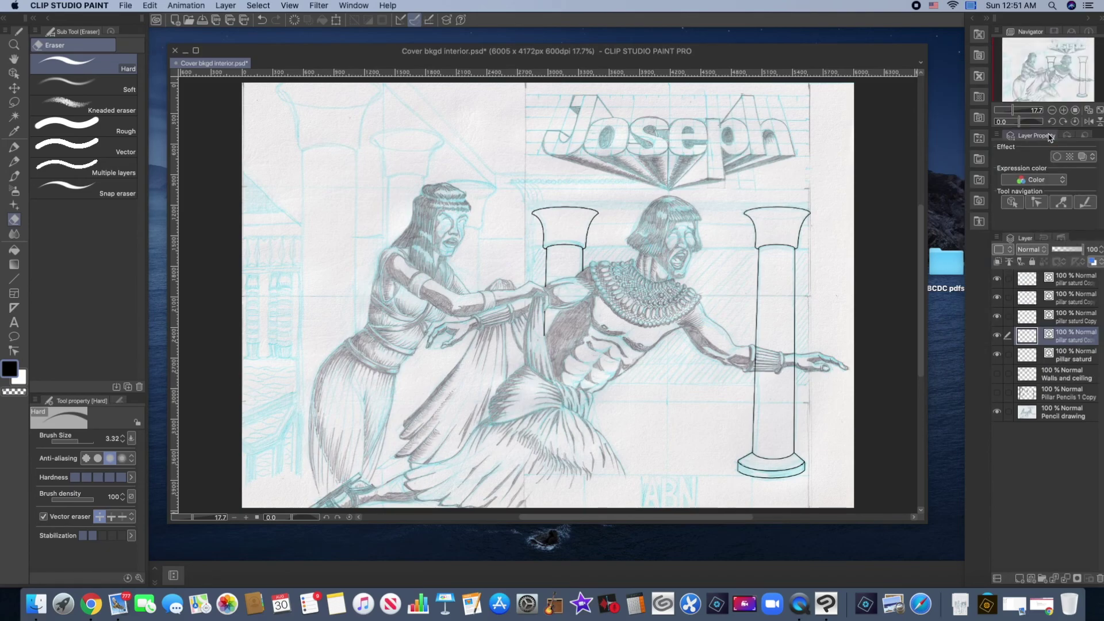
{"action": "key", "text": "super+t"}
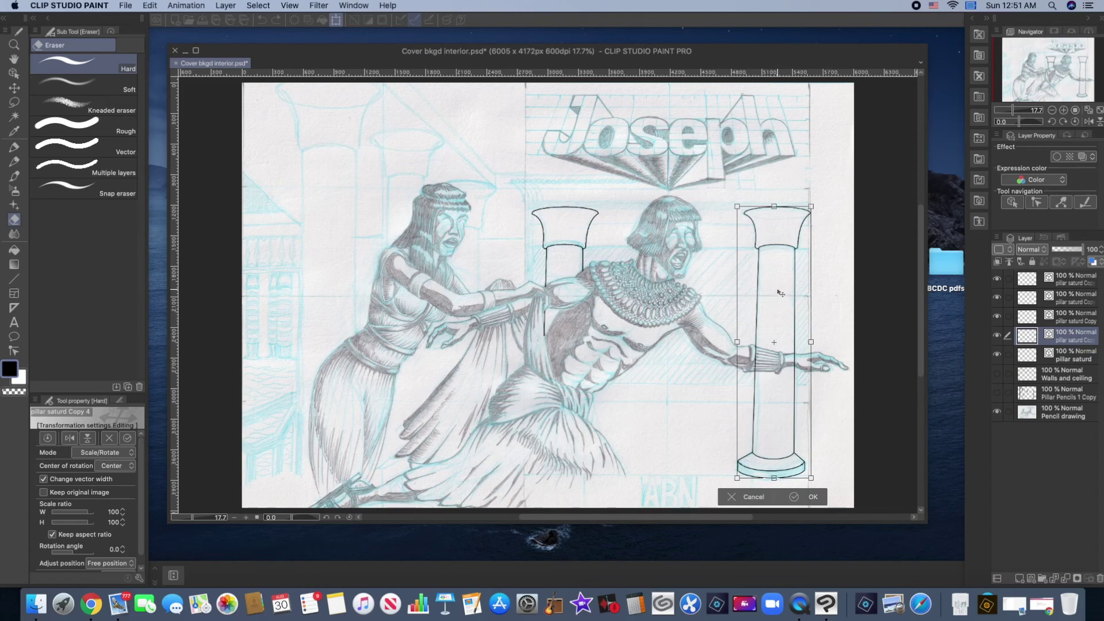
{"action": "left_click_drag", "start_coordinate": [780, 293], "coordinate": [466, 268]}
{"action": "scroll", "coordinate": [467, 268], "scroll_direction": "down", "scroll_amount": 1}
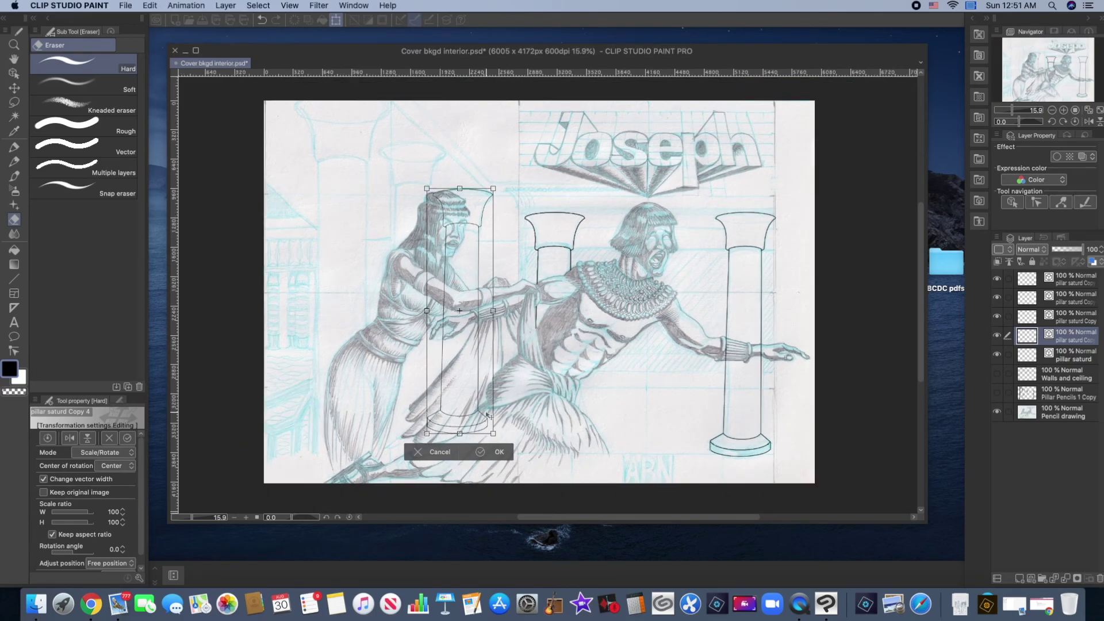
{"action": "left_click", "coordinate": [499, 452]}
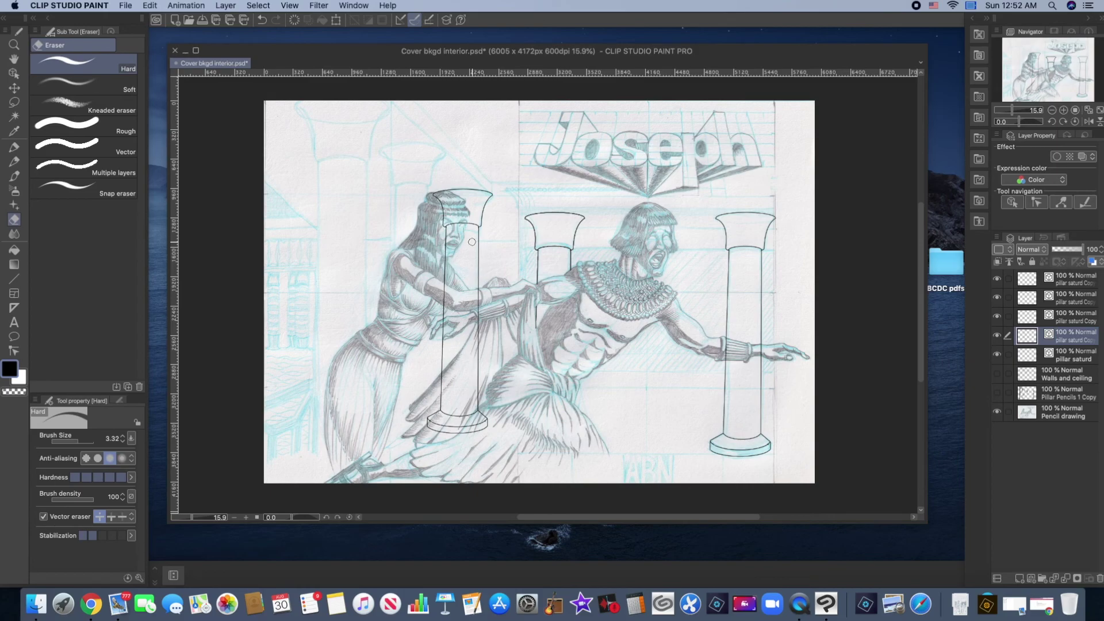
- Enlarge the column copy over the woman to 118% with its proportions kept, and shift it slightly toward her back
{"action": "key", "text": "super+t"}
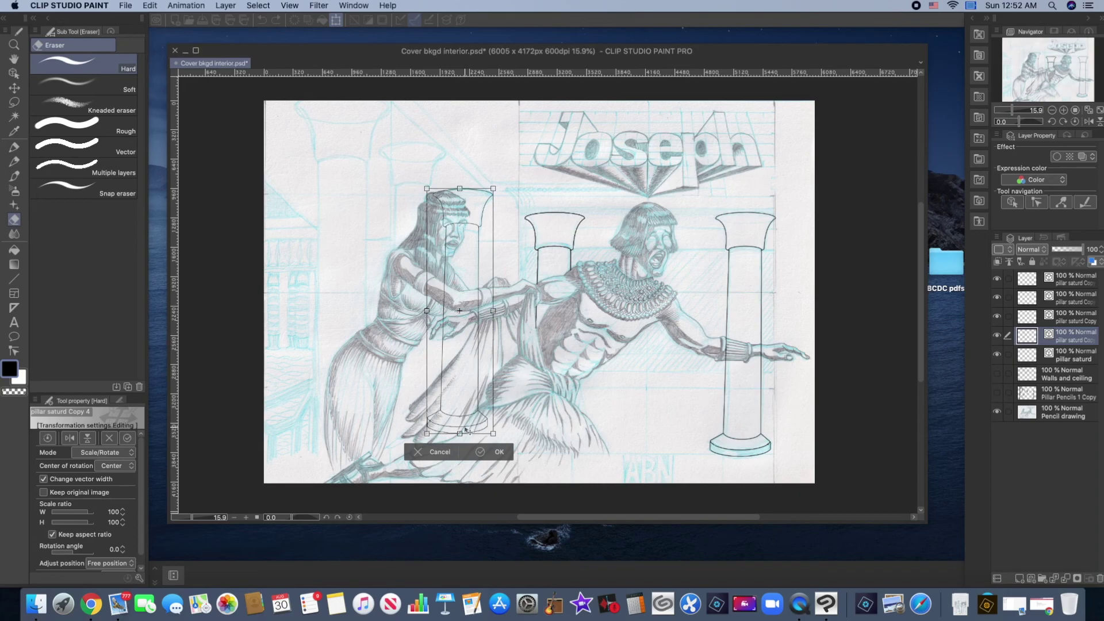
{"action": "left_click_drag", "start_coordinate": [493, 434], "coordinate": [503, 477]}
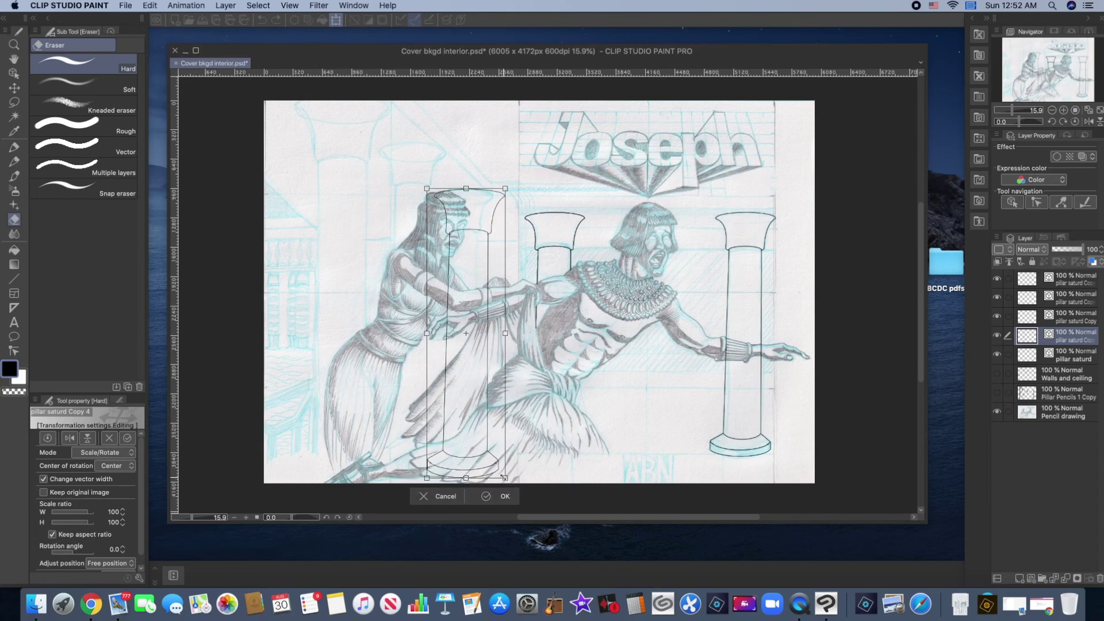
{"action": "left_click_drag", "start_coordinate": [471, 419], "coordinate": [465, 418]}
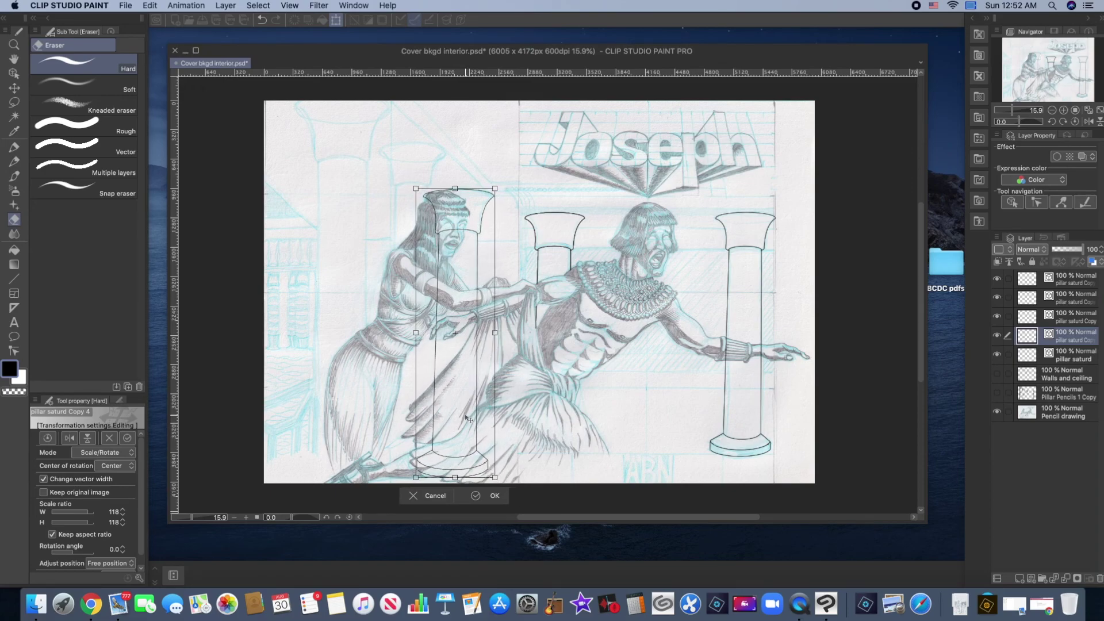
{"action": "left_click", "coordinate": [476, 495]}
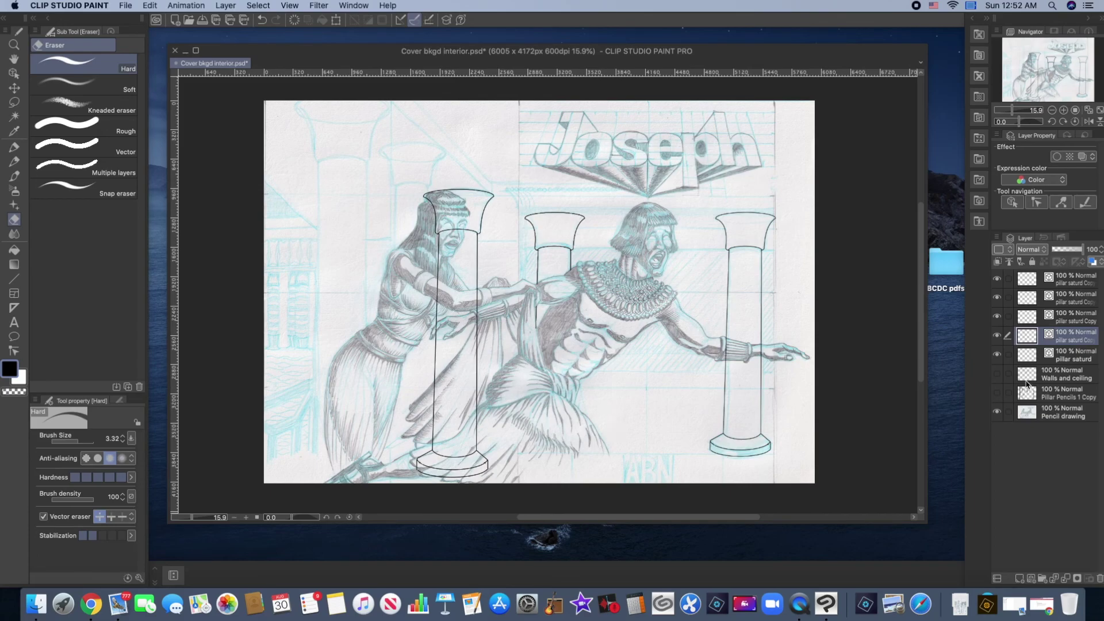
- Duplicate the enlarged column and move the copy up onto the pencilled column behind the woman's head and back
{"action": "right_click", "coordinate": [1077, 342]}
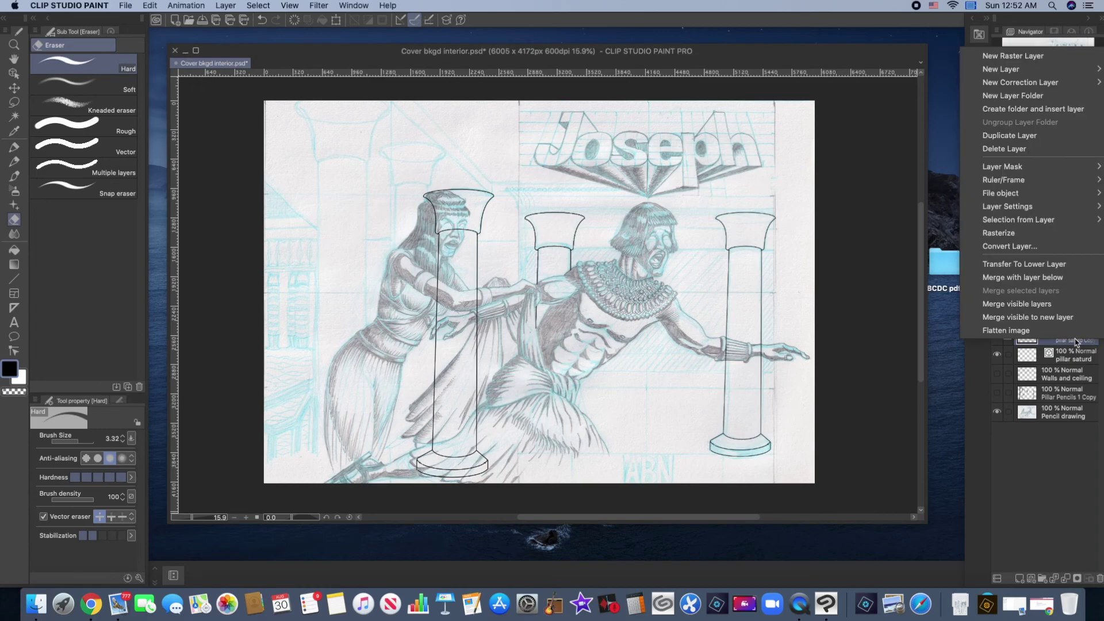
{"action": "left_click", "coordinate": [1058, 140]}
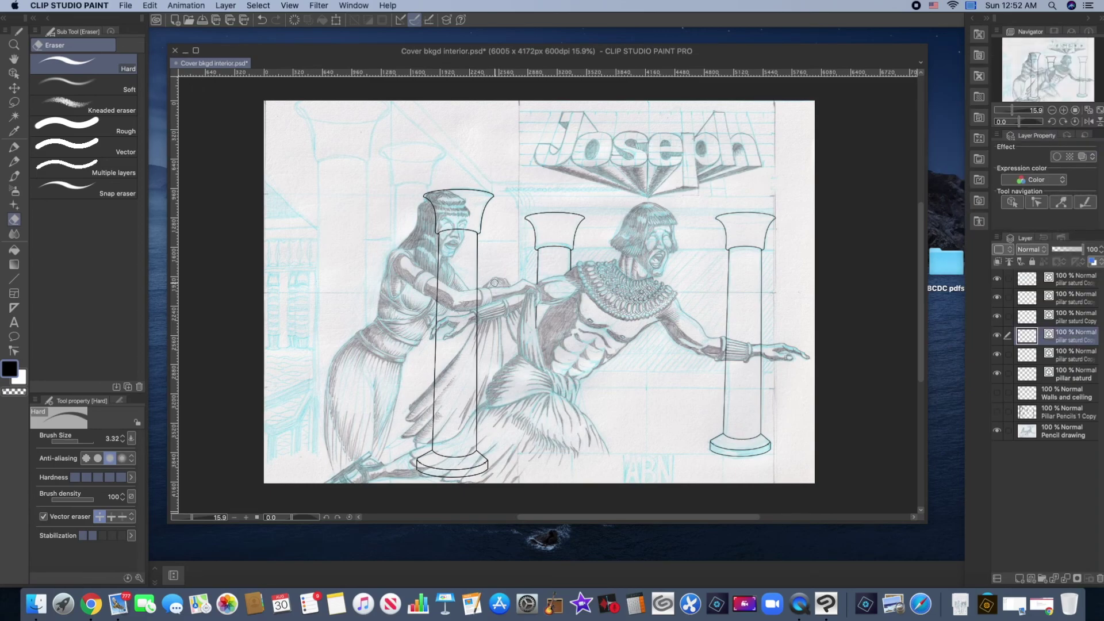
{"action": "key", "text": "super+t"}
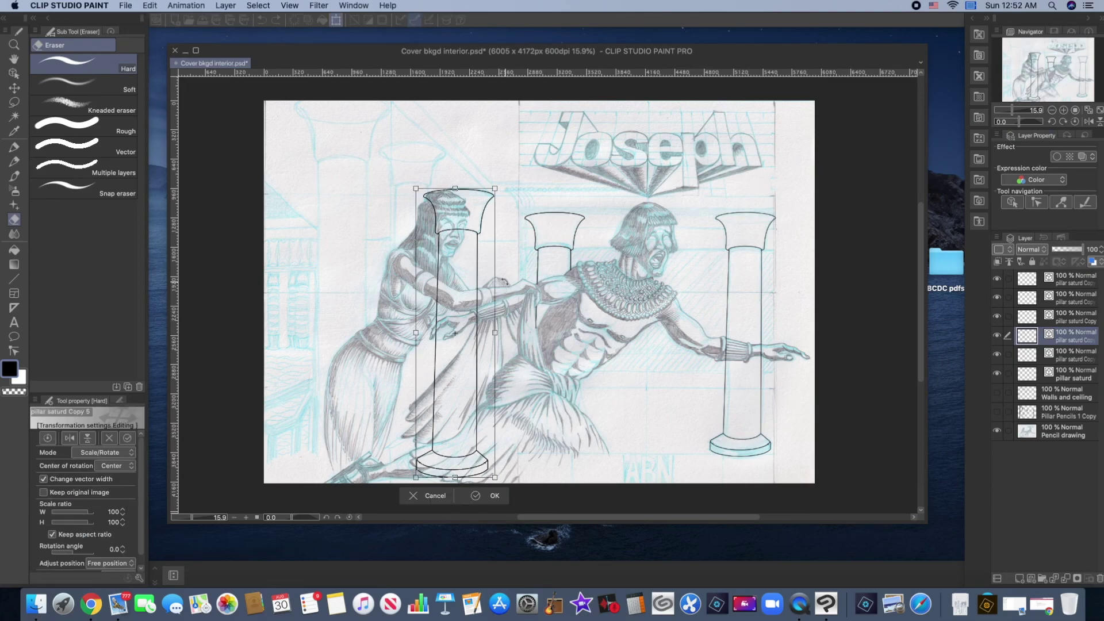
{"action": "left_click_drag", "start_coordinate": [469, 296], "coordinate": [421, 251]}
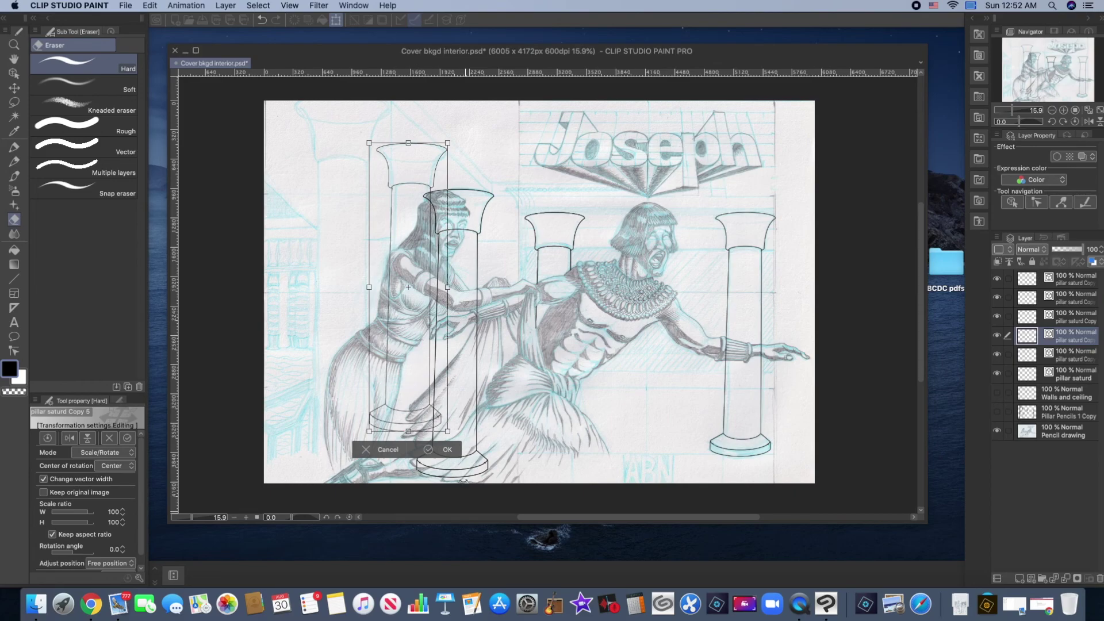
- Scale the raised column copy to 101% so its capital fits the pencilled capital above the woman
{"action": "left_click_drag", "start_coordinate": [447, 430], "coordinate": [449, 441]}
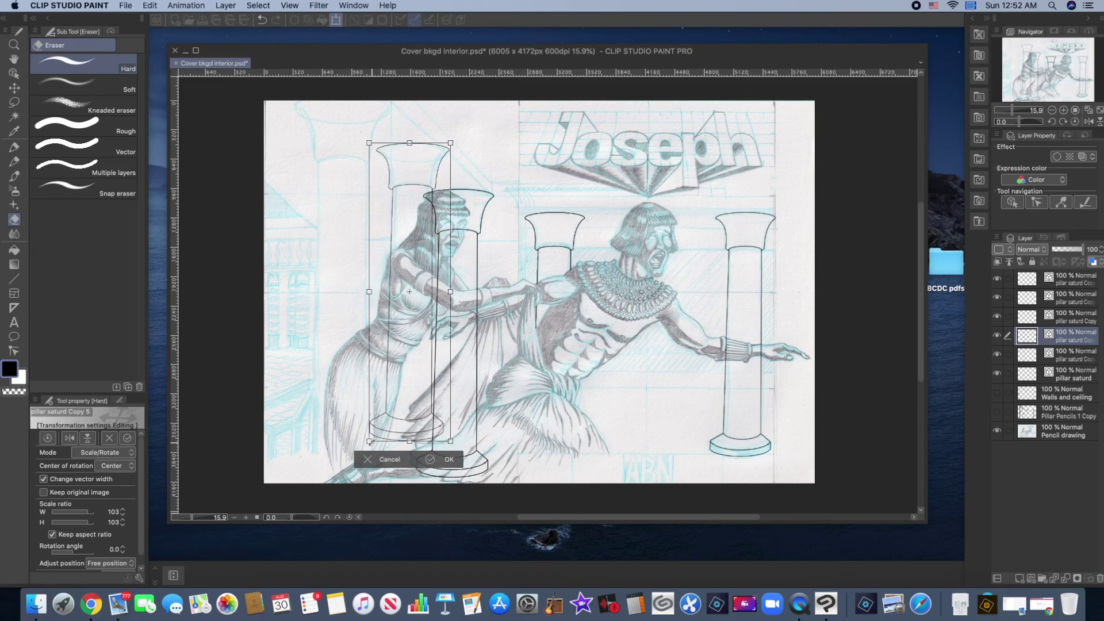
{"action": "left_click_drag", "start_coordinate": [369, 441], "coordinate": [371, 437]}
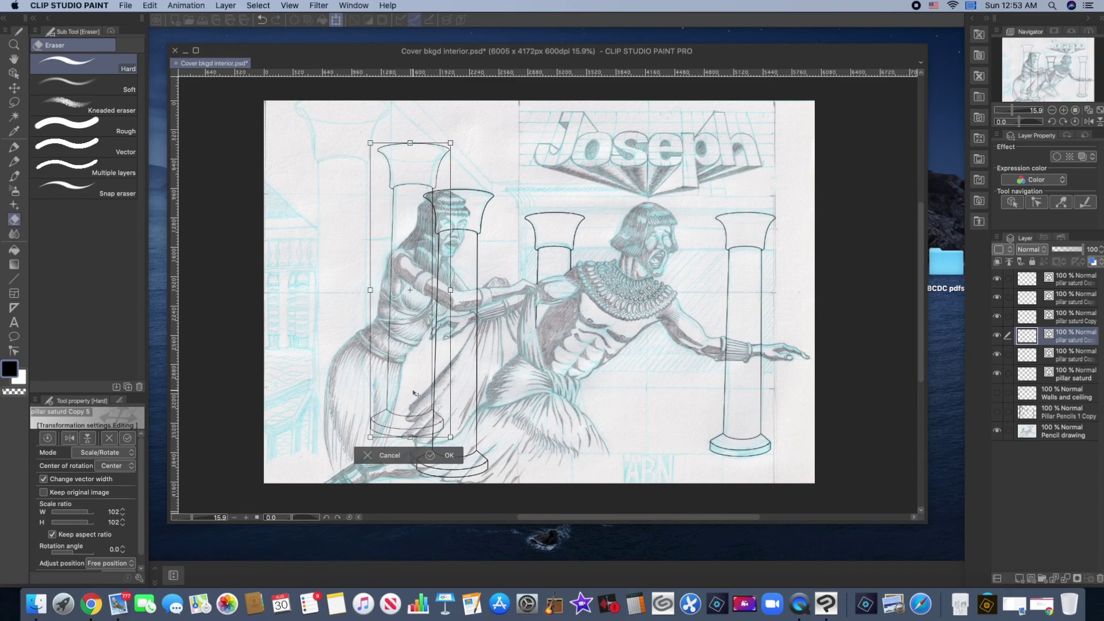
{"action": "left_click_drag", "start_coordinate": [450, 437], "coordinate": [426, 435]}
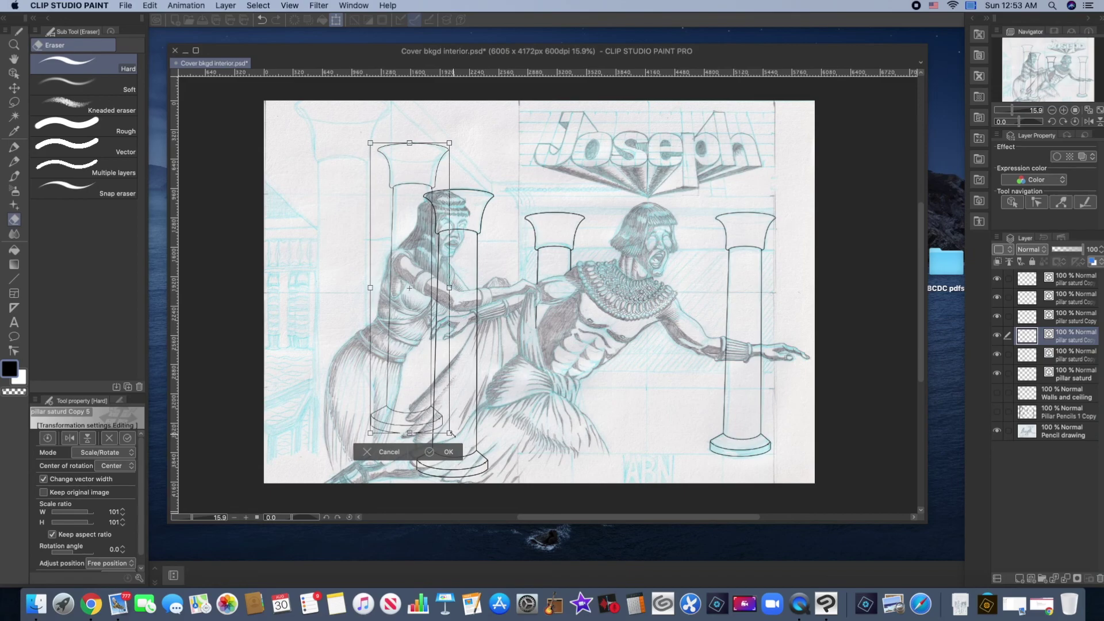
{"action": "left_click_drag", "start_coordinate": [449, 433], "coordinate": [448, 429]}
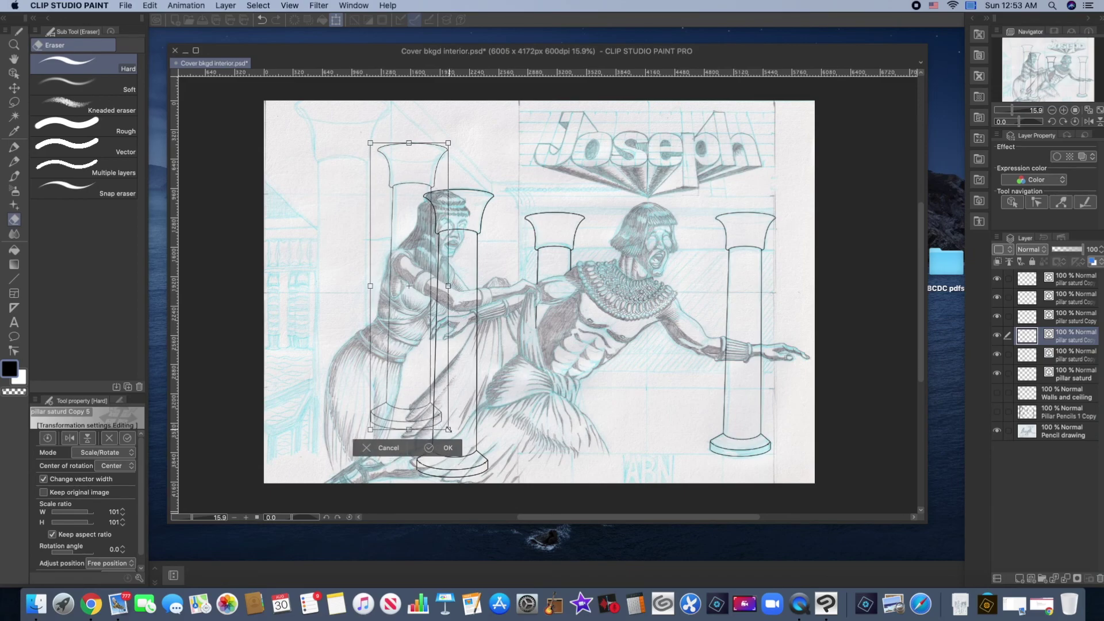
{"action": "left_click", "coordinate": [426, 448]}
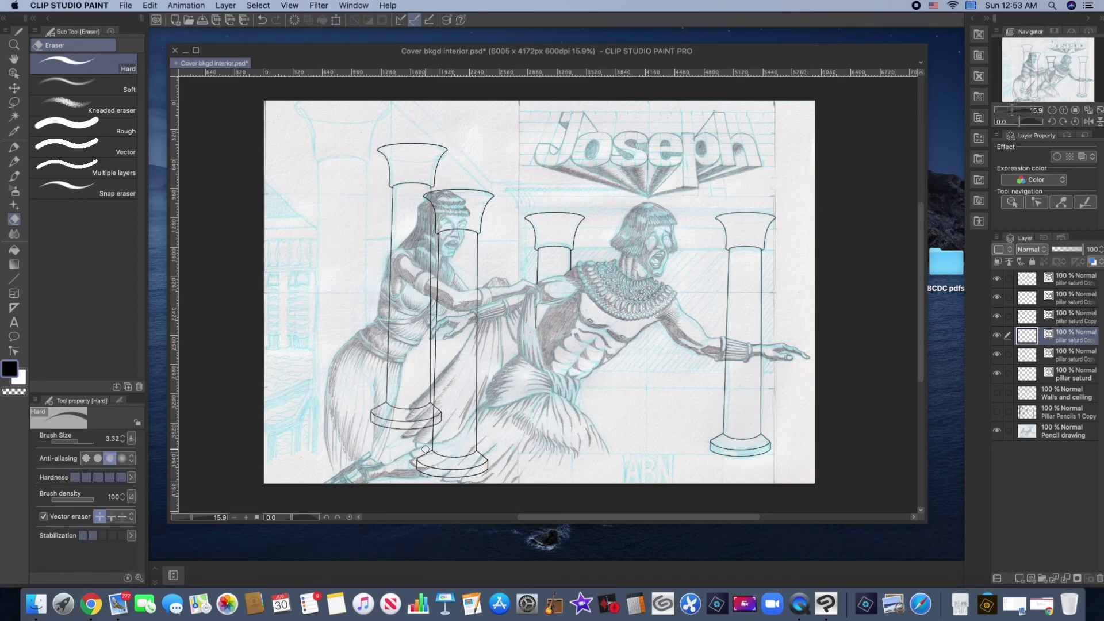
- Lasso the raised column's lower shaft and base and move them straight down to lengthen the column
{"action": "left_click", "coordinate": [997, 336]}
{"action": "left_click", "coordinate": [997, 336]}
{"action": "left_click", "coordinate": [14, 101]}
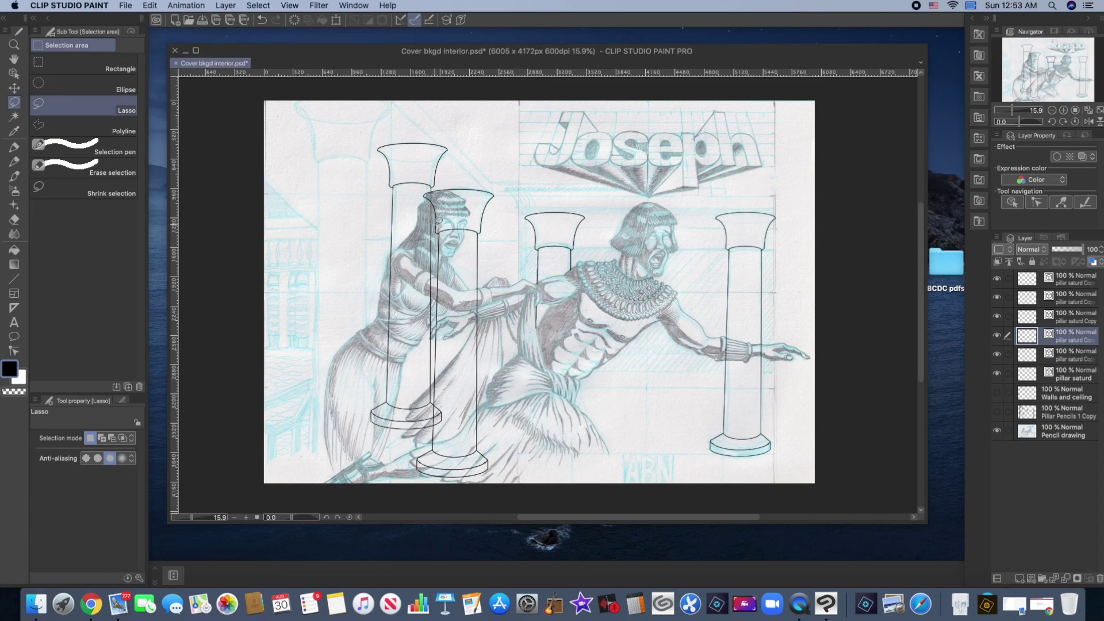
{"action": "mouse_move", "coordinate": [436, 223]}
{"action": "left_mouse_down"}
{"action": "mouse_move", "coordinate": [394, 280]}
{"action": "mouse_move", "coordinate": [368, 365]}
{"action": "mouse_move", "coordinate": [374, 446]}
{"action": "mouse_move", "coordinate": [443, 449]}
{"action": "mouse_move", "coordinate": [459, 429]}
{"action": "mouse_move", "coordinate": [438, 227]}
{"action": "left_mouse_up"}
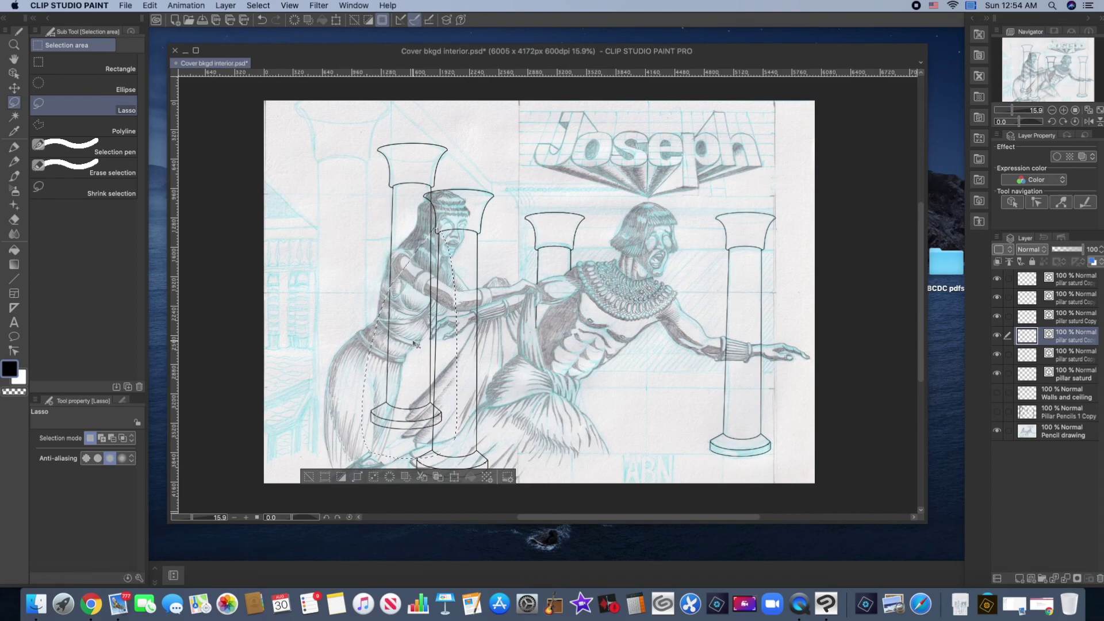
{"action": "key", "text": "super+t"}
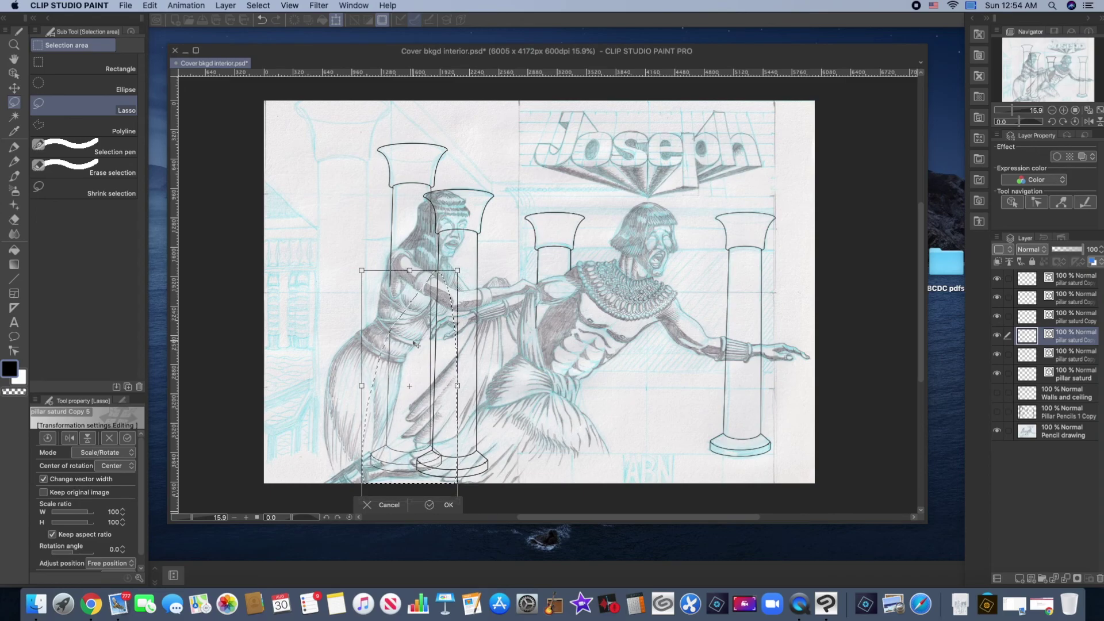
{"action": "left_click", "coordinate": [430, 505]}
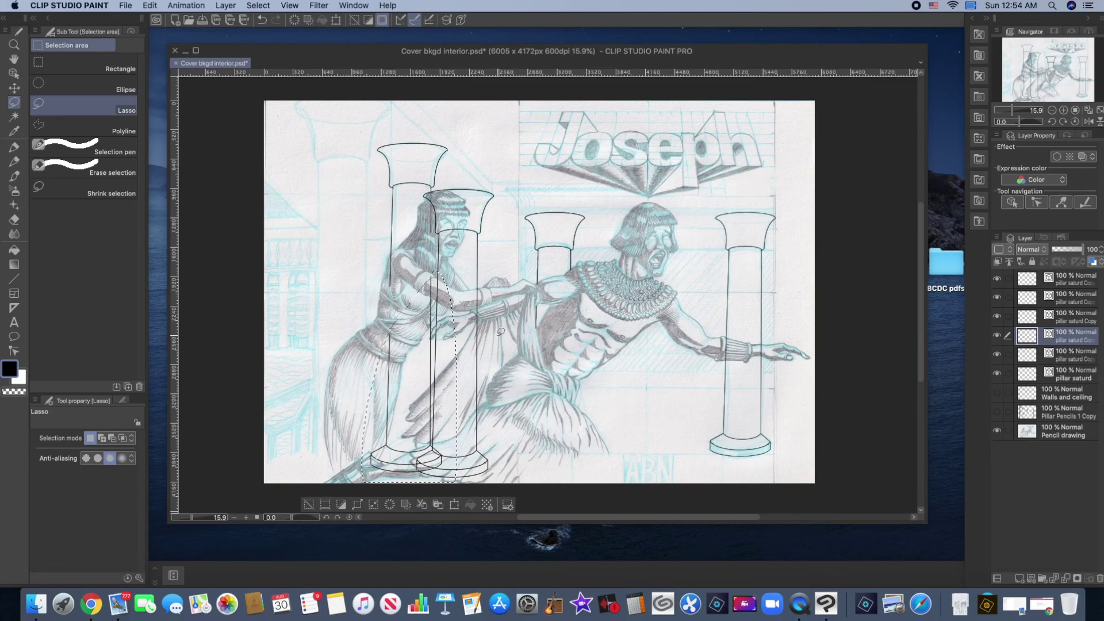
- Clear the selection and use the Hard vector eraser to remove the parts of the column over the woman's face that overlap the figures
{"action": "key", "text": "super+d"}
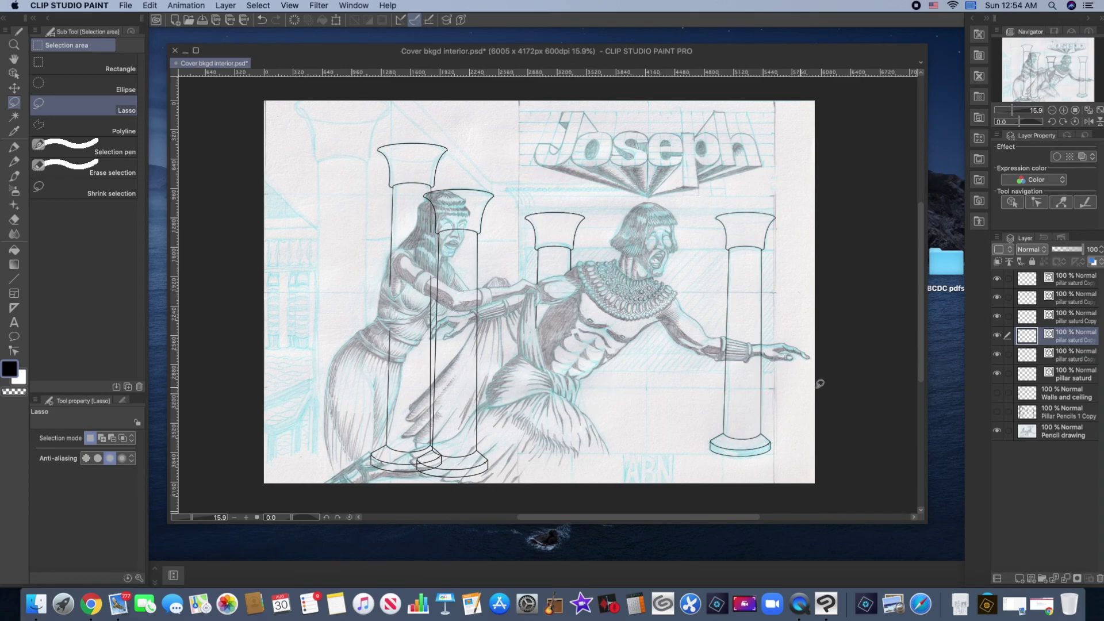
{"action": "left_click", "coordinate": [996, 355]}
{"action": "left_click", "coordinate": [997, 356]}
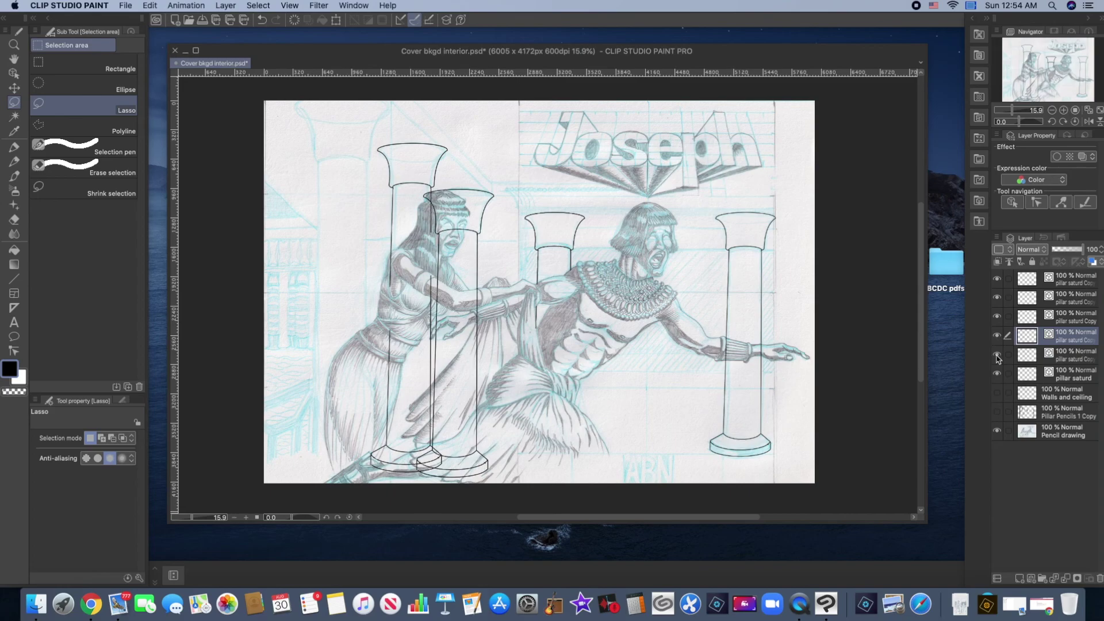
{"action": "left_click", "coordinate": [14, 219]}
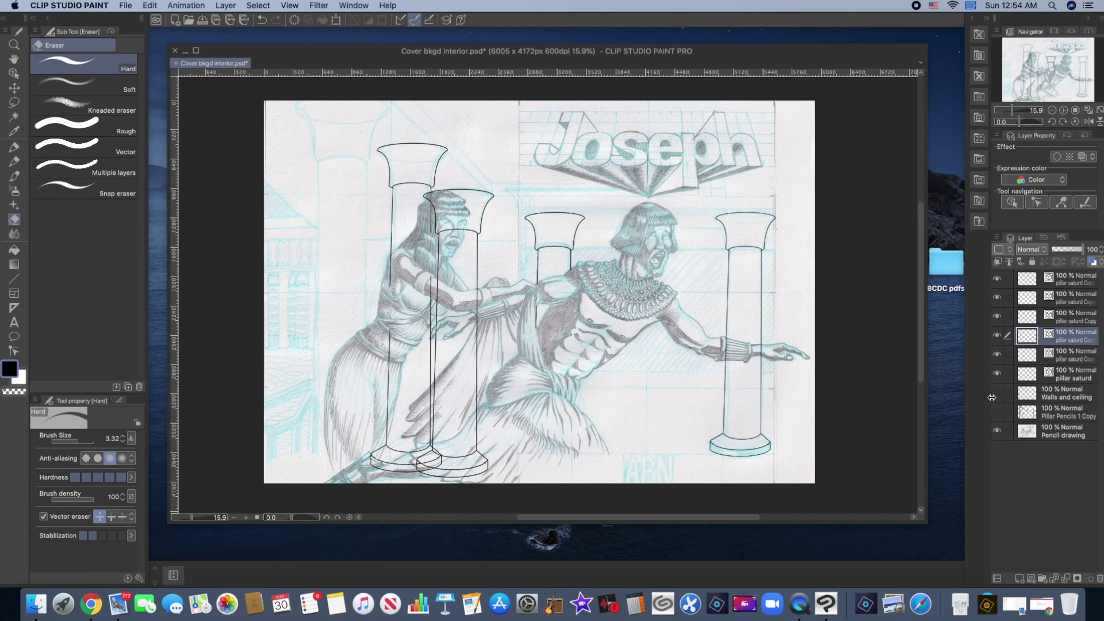
{"action": "left_click", "coordinate": [998, 336]}
{"action": "left_click", "coordinate": [998, 337]}
{"action": "left_click", "coordinate": [998, 358]}
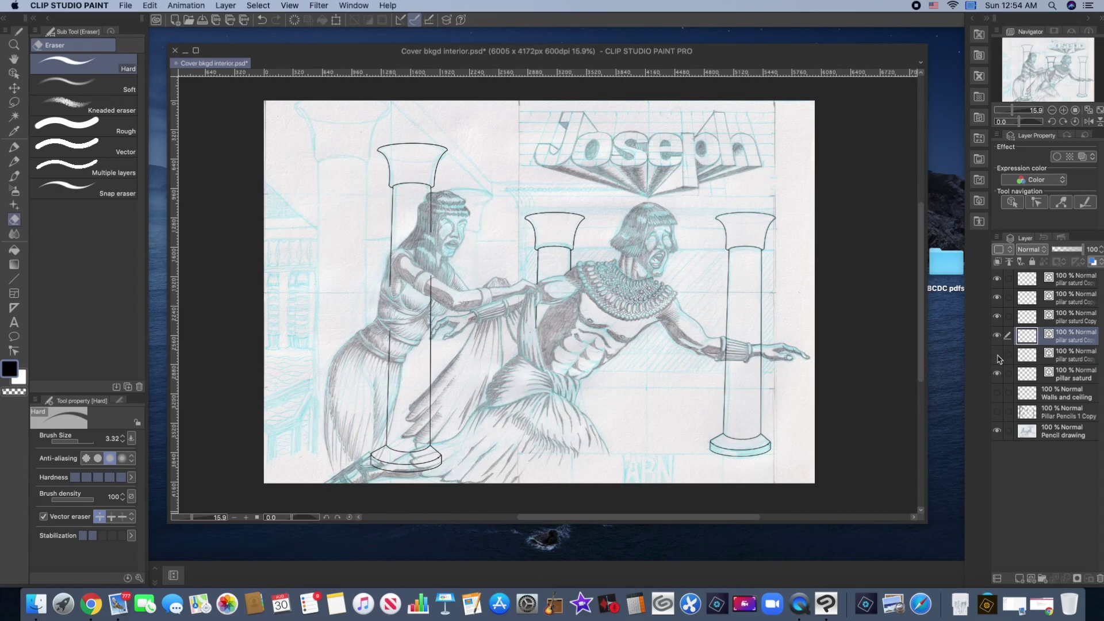
{"action": "left_click", "coordinate": [1009, 357]}
{"action": "left_click", "coordinate": [998, 355]}
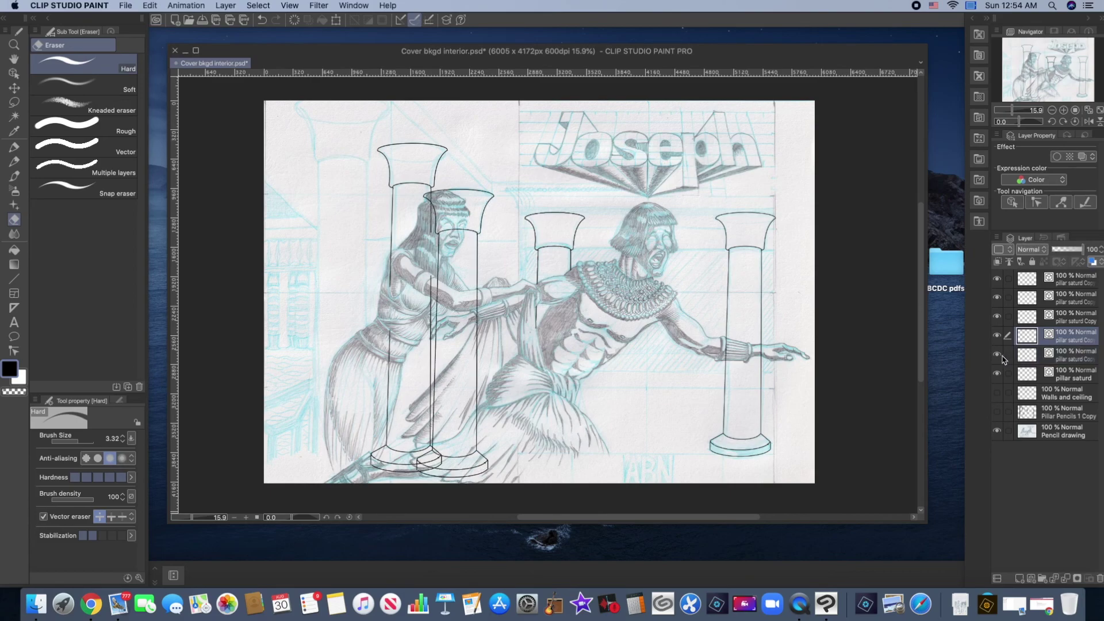
{"action": "left_click", "coordinate": [998, 355]}
{"action": "left_click", "coordinate": [998, 354]}
{"action": "left_click", "coordinate": [1076, 358]}
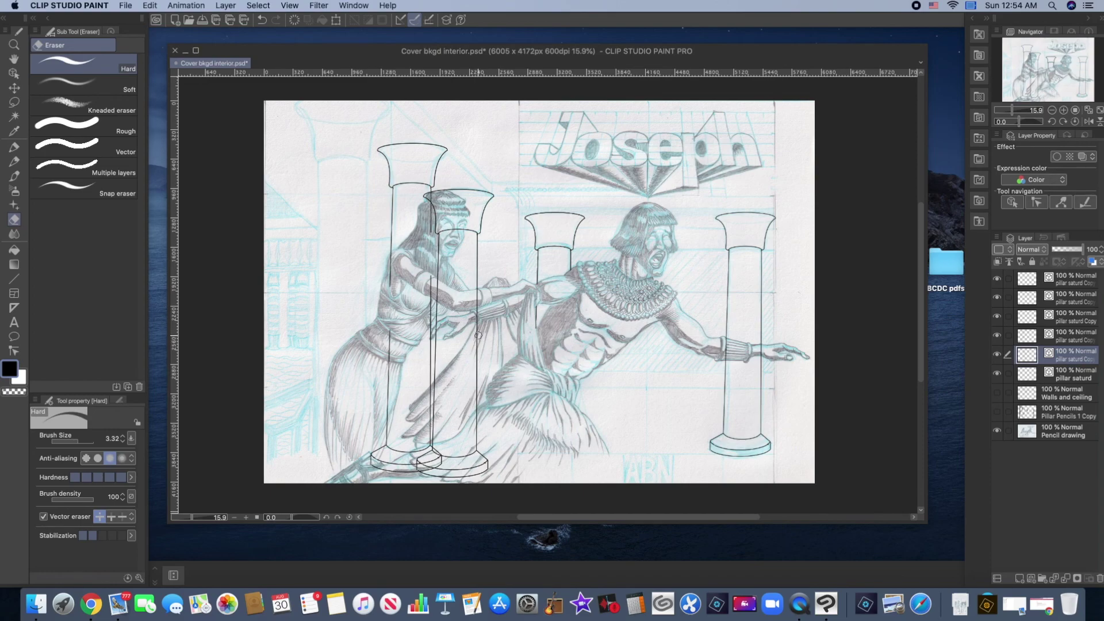
{"action": "left_click_drag", "start_coordinate": [477, 295], "coordinate": [487, 472]}
{"action": "mouse_move", "coordinate": [435, 386]}
{"action": "left_mouse_down"}
{"action": "mouse_move", "coordinate": [435, 455]}
{"action": "mouse_move", "coordinate": [420, 467]}
{"action": "mouse_move", "coordinate": [467, 474]}
{"action": "mouse_move", "coordinate": [491, 463]}
{"action": "mouse_move", "coordinate": [423, 465]}
{"action": "mouse_move", "coordinate": [431, 450]}
{"action": "mouse_move", "coordinate": [478, 452]}
{"action": "left_mouse_up"}
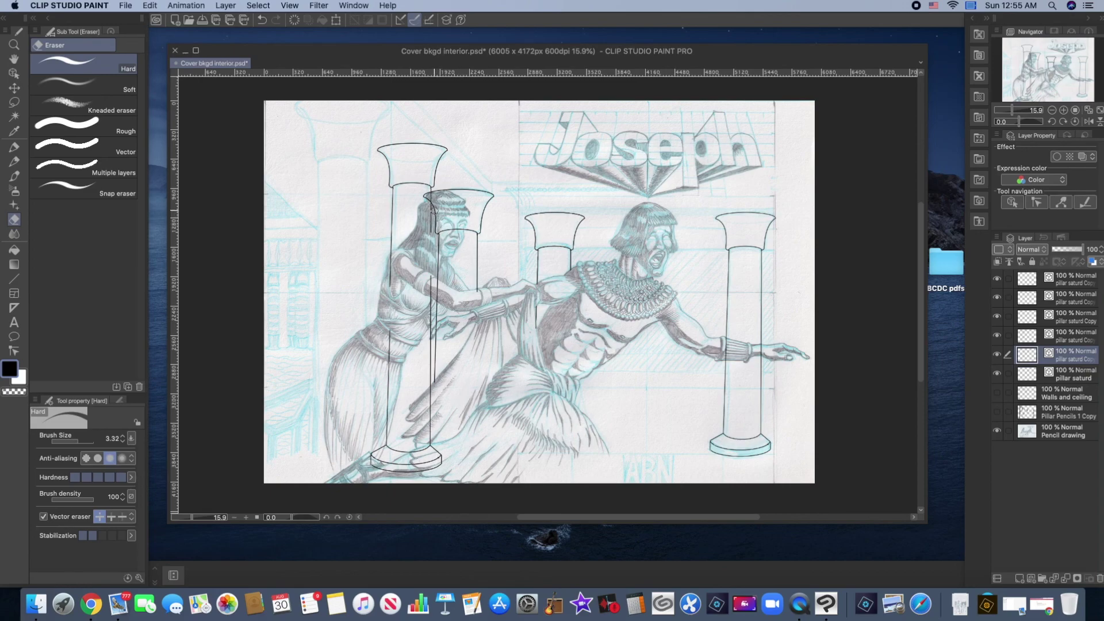
{"action": "left_click_drag", "start_coordinate": [426, 196], "coordinate": [438, 314]}
- On the raised column's layer, erase the shaft lines and base that cross the woman's head, body and dress
{"action": "left_click", "coordinate": [997, 374]}
{"action": "left_click", "coordinate": [997, 375]}
{"action": "left_click", "coordinate": [997, 354]}
{"action": "left_click", "coordinate": [997, 354]}
{"action": "left_click", "coordinate": [997, 336]}
{"action": "left_click", "coordinate": [997, 336]}
{"action": "left_click", "coordinate": [1069, 337]}
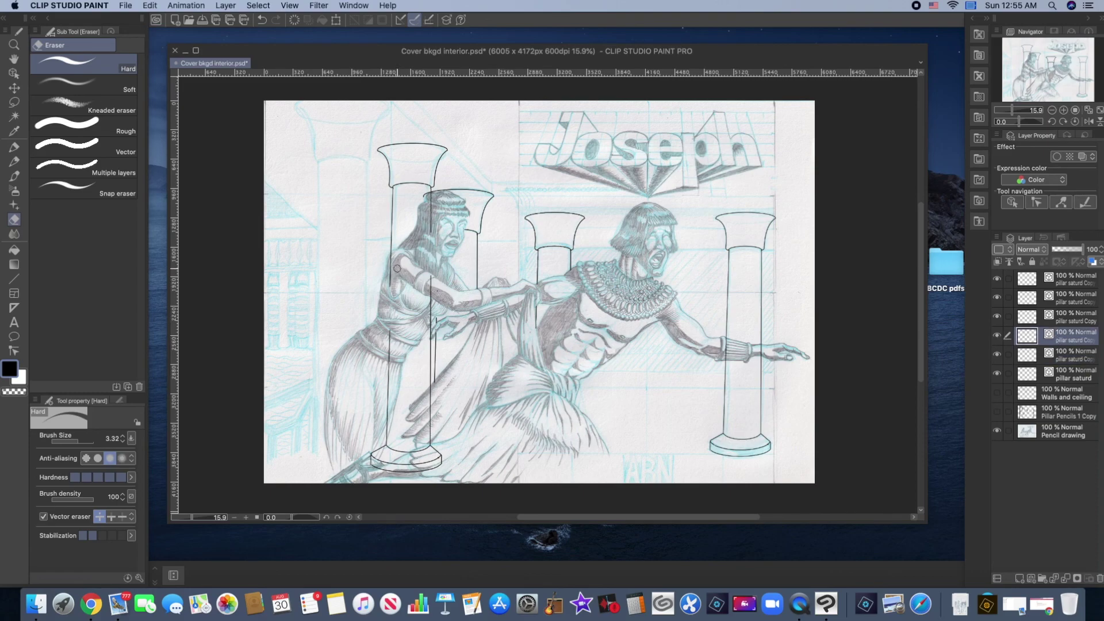
{"action": "left_click_drag", "start_coordinate": [389, 317], "coordinate": [384, 442]}
{"action": "left_click_drag", "start_coordinate": [430, 197], "coordinate": [430, 317]}
{"action": "mouse_move", "coordinate": [431, 388]}
{"action": "left_mouse_down"}
{"action": "mouse_move", "coordinate": [429, 446]}
{"action": "mouse_move", "coordinate": [384, 467]}
{"action": "mouse_move", "coordinate": [436, 466]}
{"action": "mouse_move", "coordinate": [436, 449]}
{"action": "mouse_move", "coordinate": [375, 466]}
{"action": "mouse_move", "coordinate": [381, 446]}
{"action": "mouse_move", "coordinate": [371, 466]}
{"action": "left_mouse_up"}
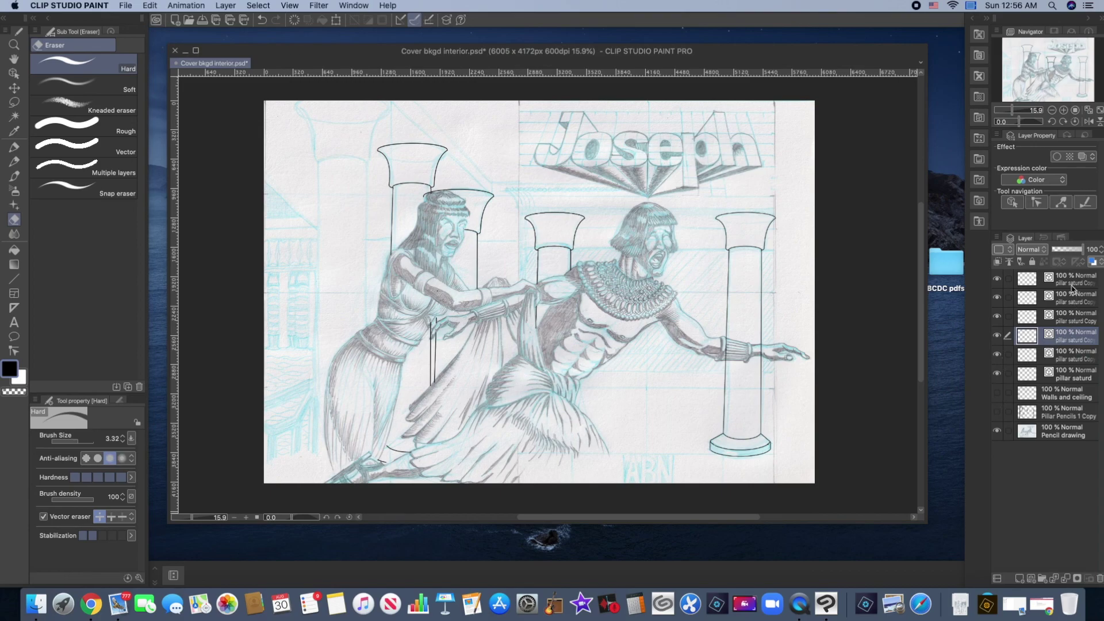
- Identify the original column's layer, pillar saturd, by toggling layer visibility, and duplicate it
{"action": "left_click", "coordinate": [1061, 321]}
{"action": "left_click", "coordinate": [998, 320]}
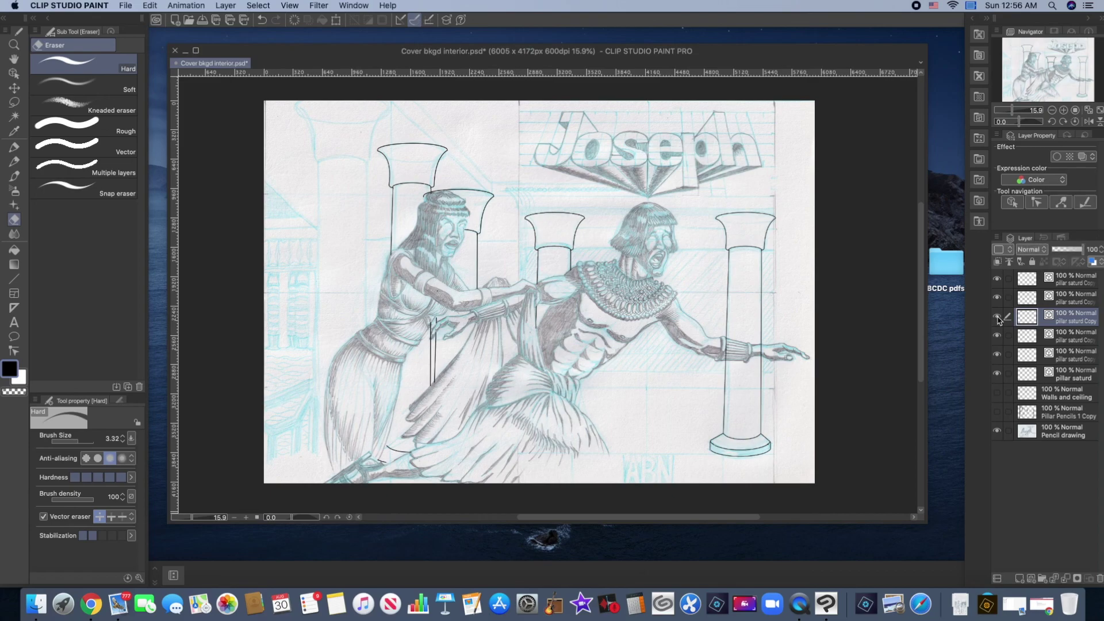
{"action": "left_click", "coordinate": [997, 298]}
{"action": "left_click", "coordinate": [997, 298]}
{"action": "left_click", "coordinate": [997, 279]}
{"action": "left_click", "coordinate": [997, 280]}
{"action": "left_click", "coordinate": [997, 375]}
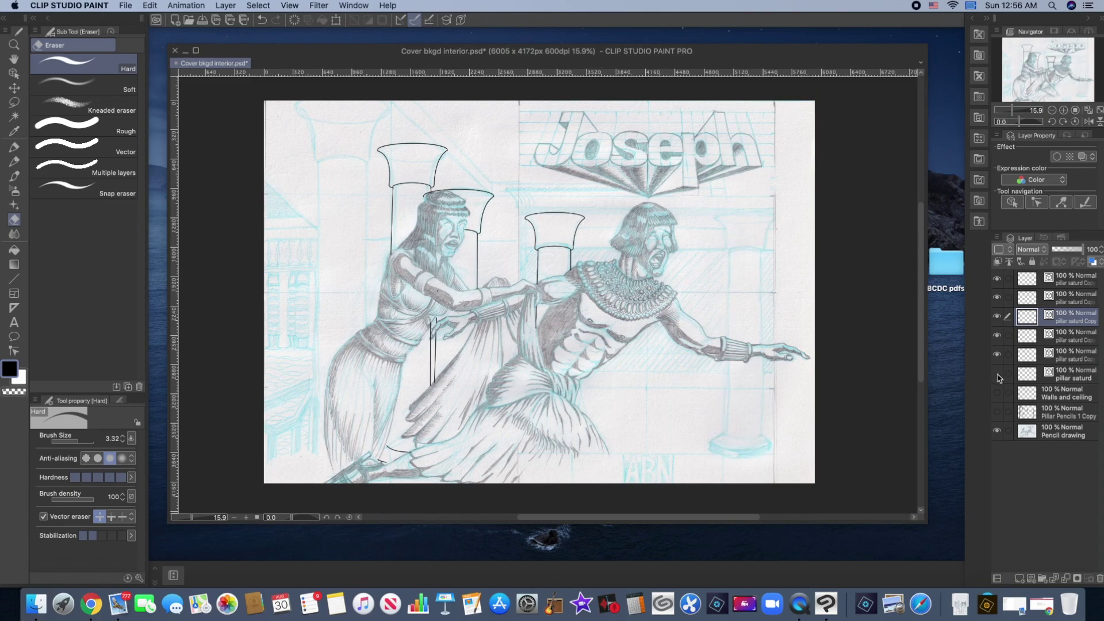
{"action": "left_click", "coordinate": [998, 374]}
{"action": "left_click", "coordinate": [1077, 376]}
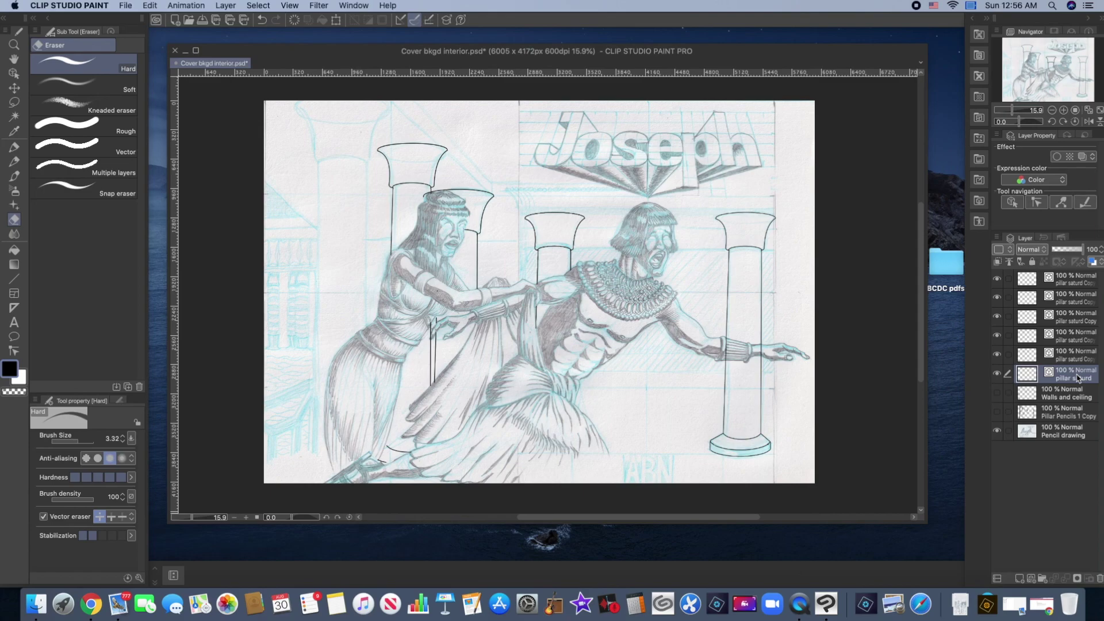
{"action": "right_click", "coordinate": [1077, 377]}
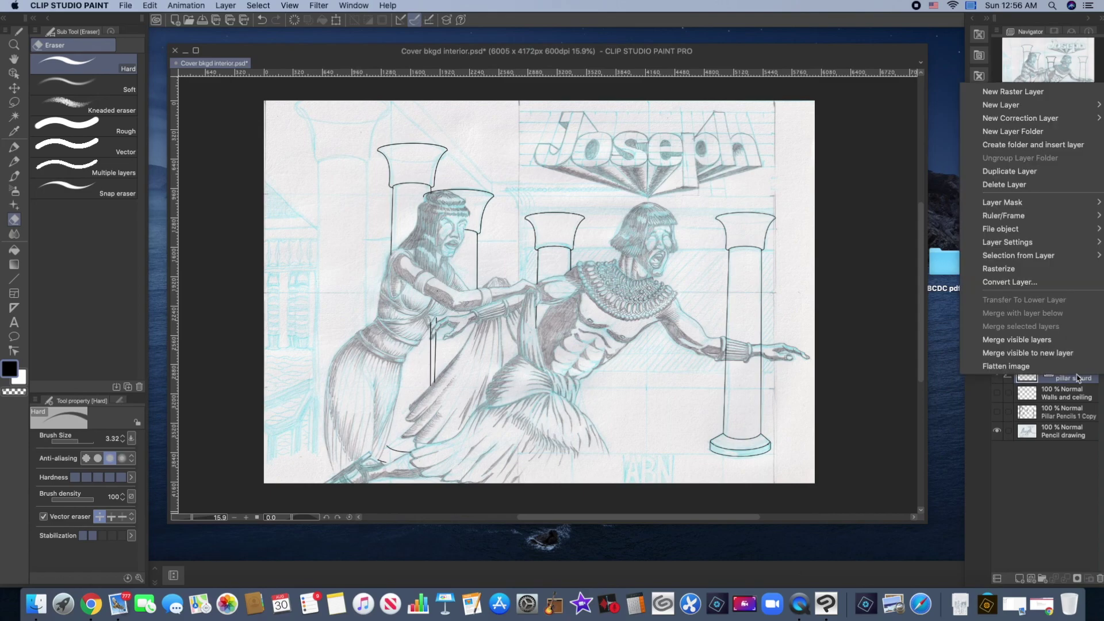
{"action": "left_click", "coordinate": [1058, 172]}
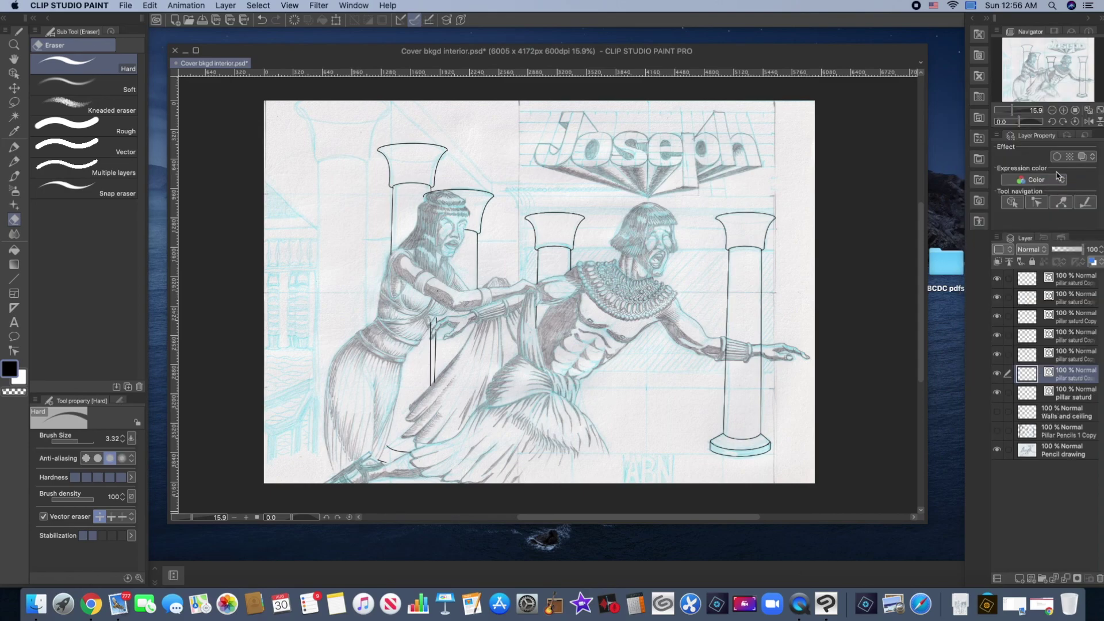
- Move the new column copy onto the large pencilled column behind the woman, enlarging it to about 148% with its proportions kept
{"action": "key", "text": "super+t"}
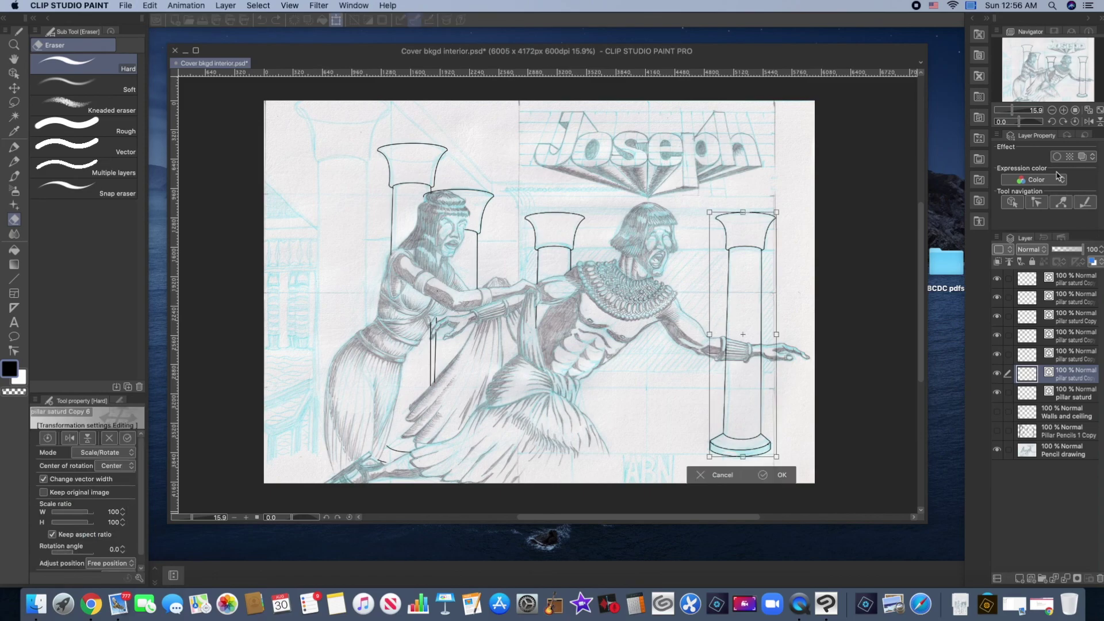
{"action": "left_click_drag", "start_coordinate": [745, 268], "coordinate": [329, 163]}
{"action": "left_click_drag", "start_coordinate": [353, 343], "coordinate": [457, 461]}
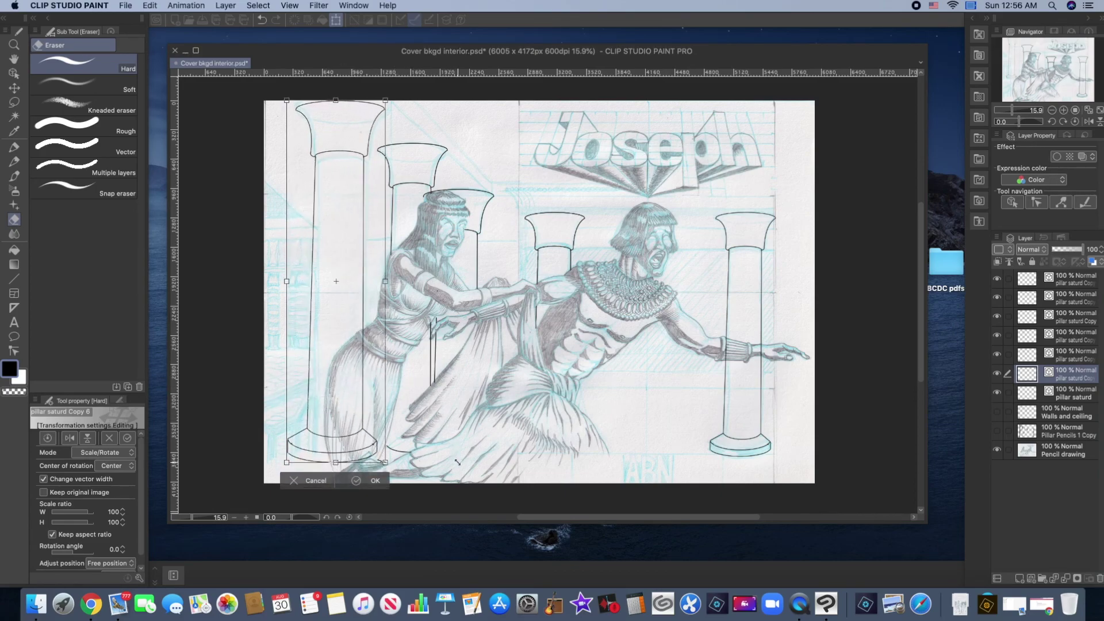
{"action": "left_click_drag", "start_coordinate": [337, 389], "coordinate": [338, 386]}
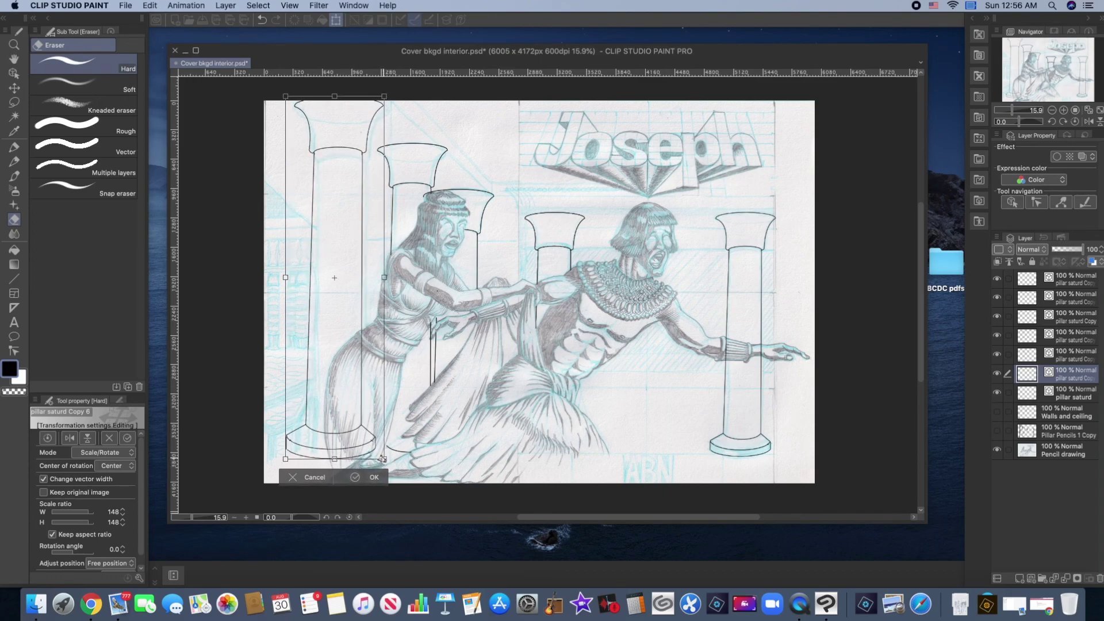
- Refine the large column copy to 158% over its pencilled outline, then erase its lower shaft line where it crosses the woman's dress
{"action": "left_click_drag", "start_coordinate": [383, 458], "coordinate": [418, 486]}
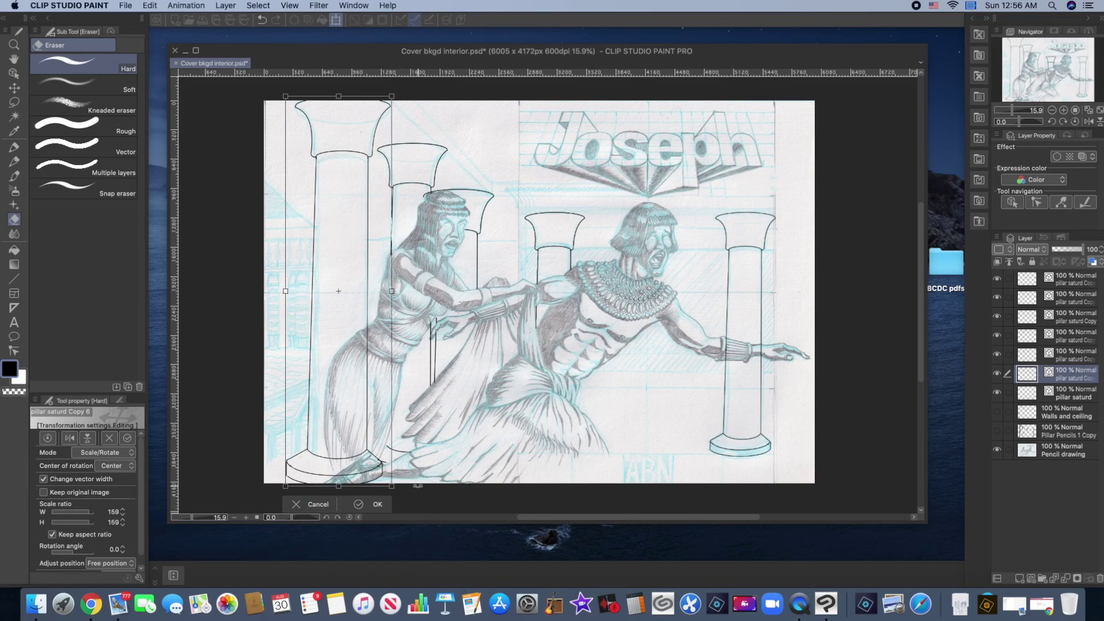
{"action": "left_click_drag", "start_coordinate": [286, 488], "coordinate": [290, 468]}
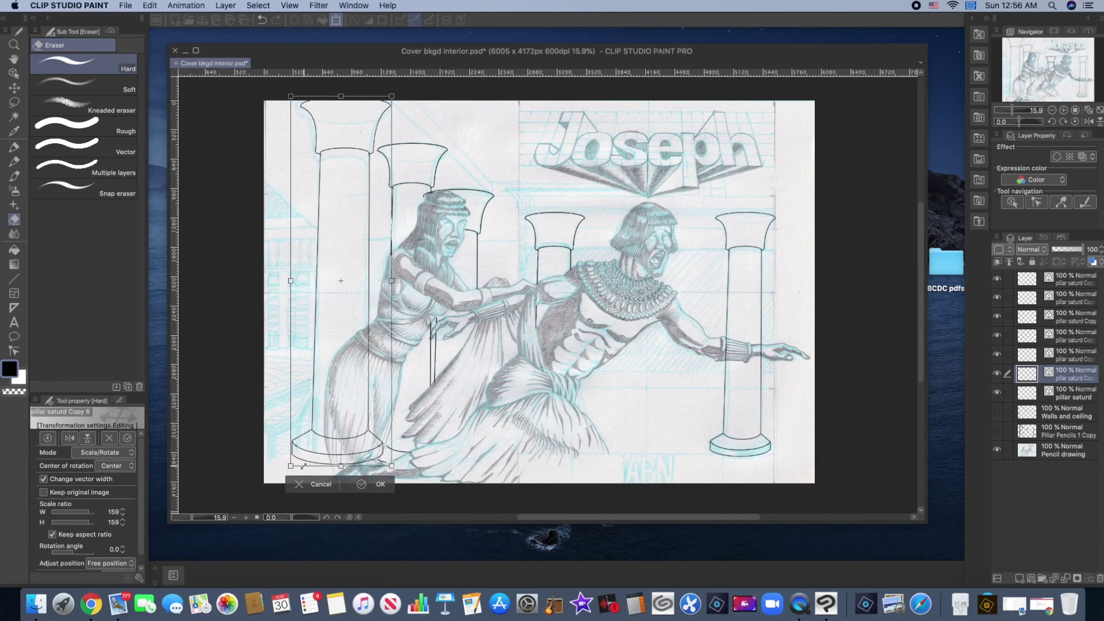
{"action": "left_click_drag", "start_coordinate": [349, 367], "coordinate": [346, 374]}
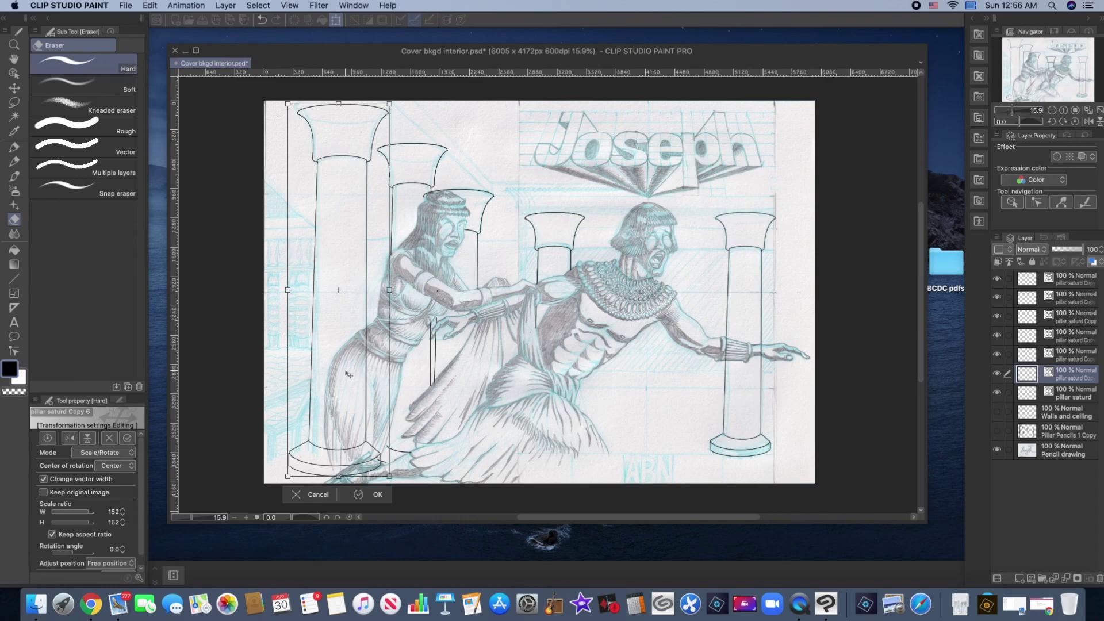
{"action": "left_click_drag", "start_coordinate": [390, 104], "coordinate": [390, 105]}
{"action": "left_click_drag", "start_coordinate": [287, 104], "coordinate": [285, 96]}
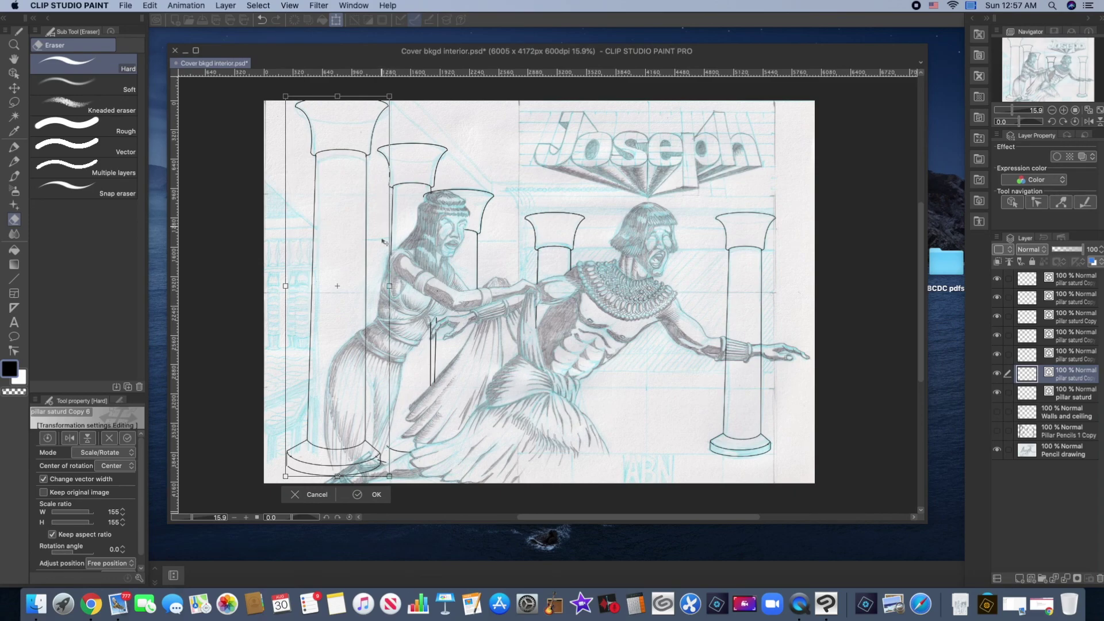
{"action": "left_click_drag", "start_coordinate": [390, 286], "coordinate": [391, 286]}
{"action": "left_click_drag", "start_coordinate": [338, 233], "coordinate": [338, 239]}
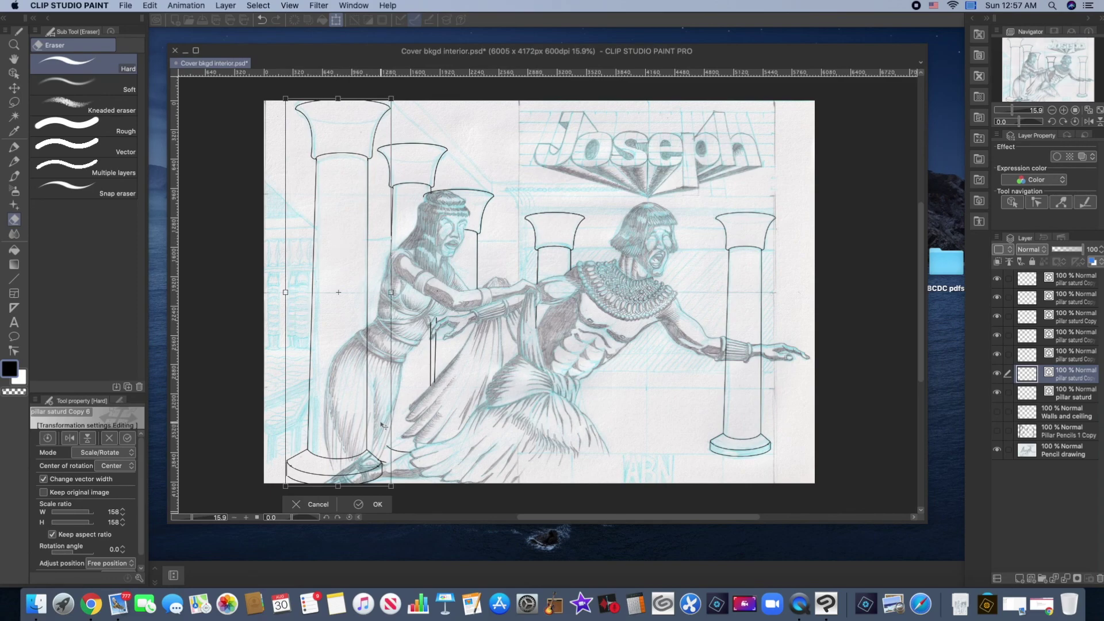
{"action": "left_click_drag", "start_coordinate": [356, 411], "coordinate": [357, 409]}
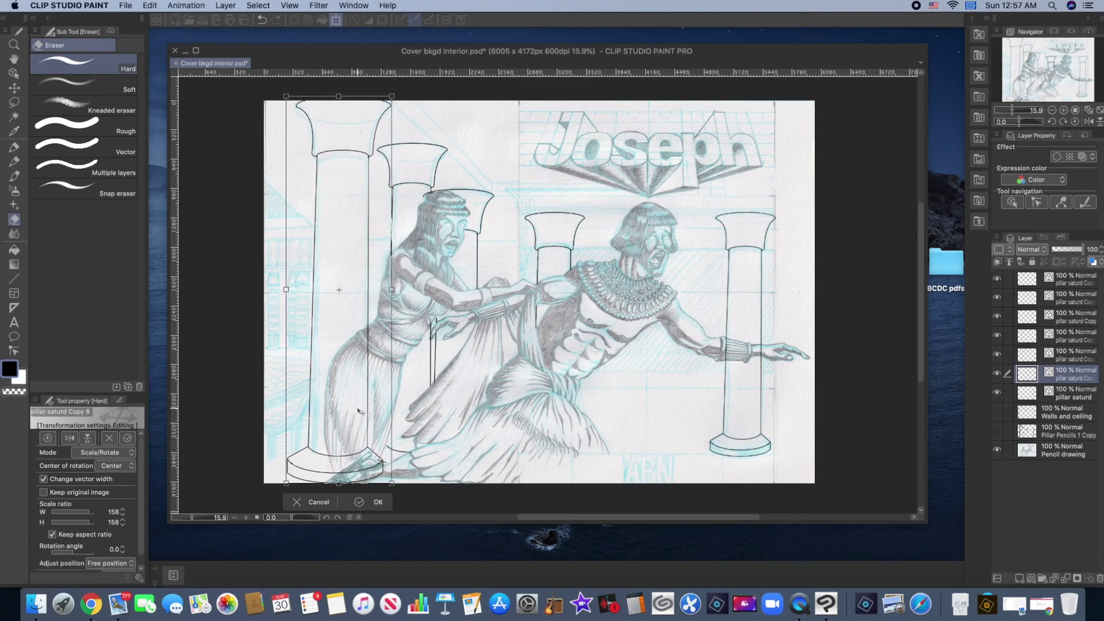
{"action": "left_click", "coordinate": [369, 504]}
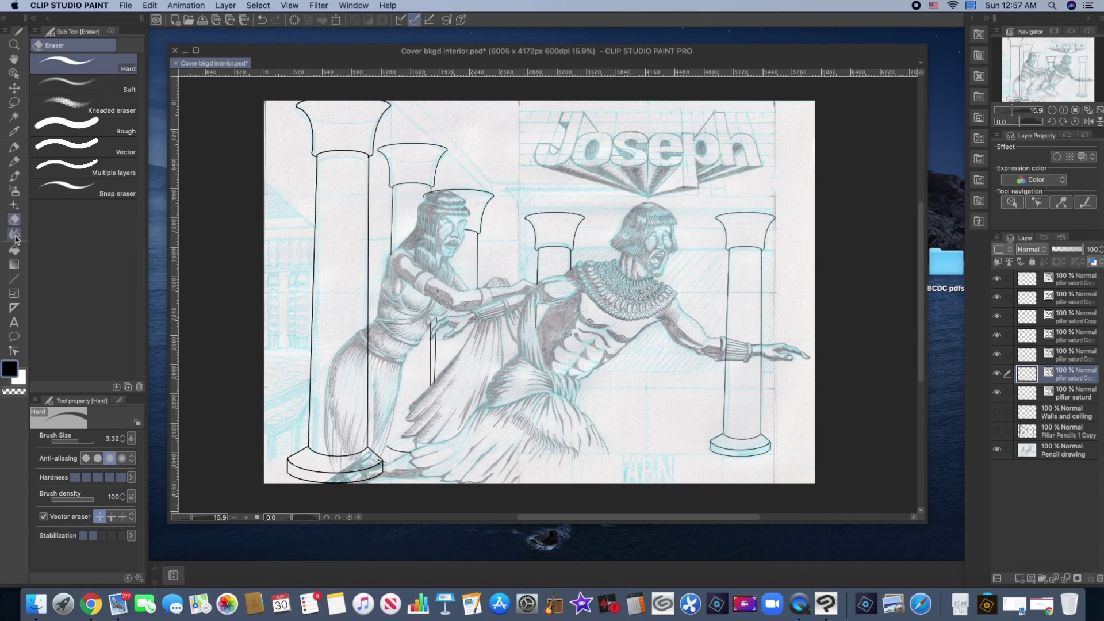
{"action": "mouse_move", "coordinate": [369, 332]}
{"action": "left_mouse_down"}
{"action": "mouse_move", "coordinate": [367, 452]}
{"action": "mouse_move", "coordinate": [384, 471]}
{"action": "mouse_move", "coordinate": [329, 482]}
{"action": "mouse_move", "coordinate": [373, 468]}
{"action": "mouse_move", "coordinate": [359, 473]}
{"action": "mouse_move", "coordinate": [364, 457]}
{"action": "mouse_move", "coordinate": [352, 448]}
{"action": "mouse_move", "coordinate": [333, 455]}
{"action": "mouse_move", "coordinate": [359, 454]}
{"action": "left_mouse_up"}
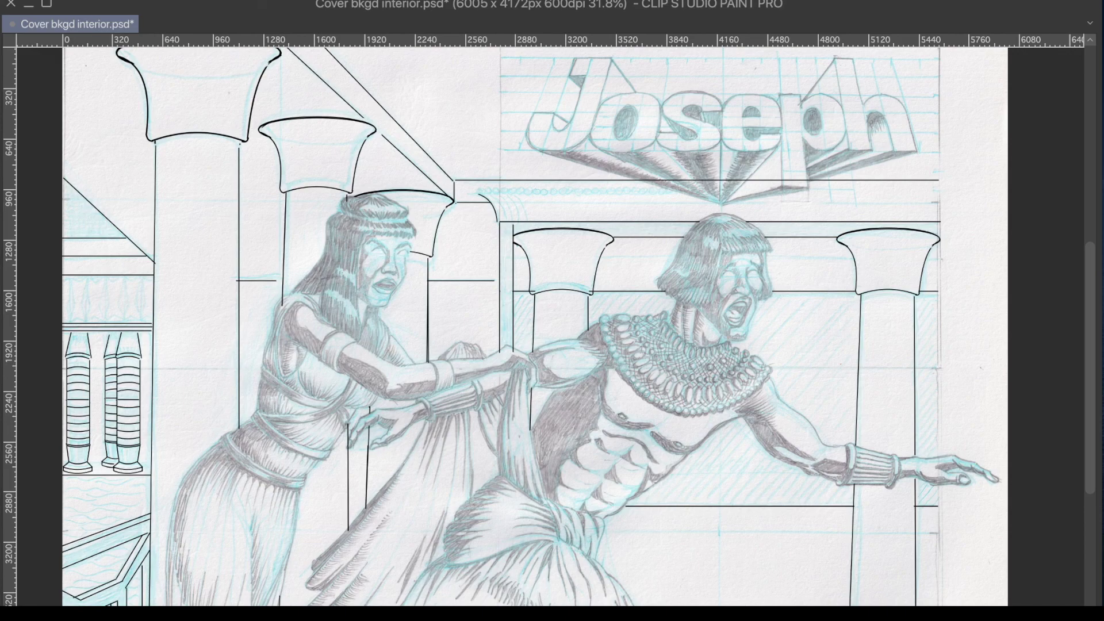
- Sketch an upright central leaf above a pair of lower leaves on the capital of the column beyond Joseph's outstretched arm
{"action": "scroll", "coordinate": [863, 270], "scroll_direction": "up", "scroll_amount": 6}
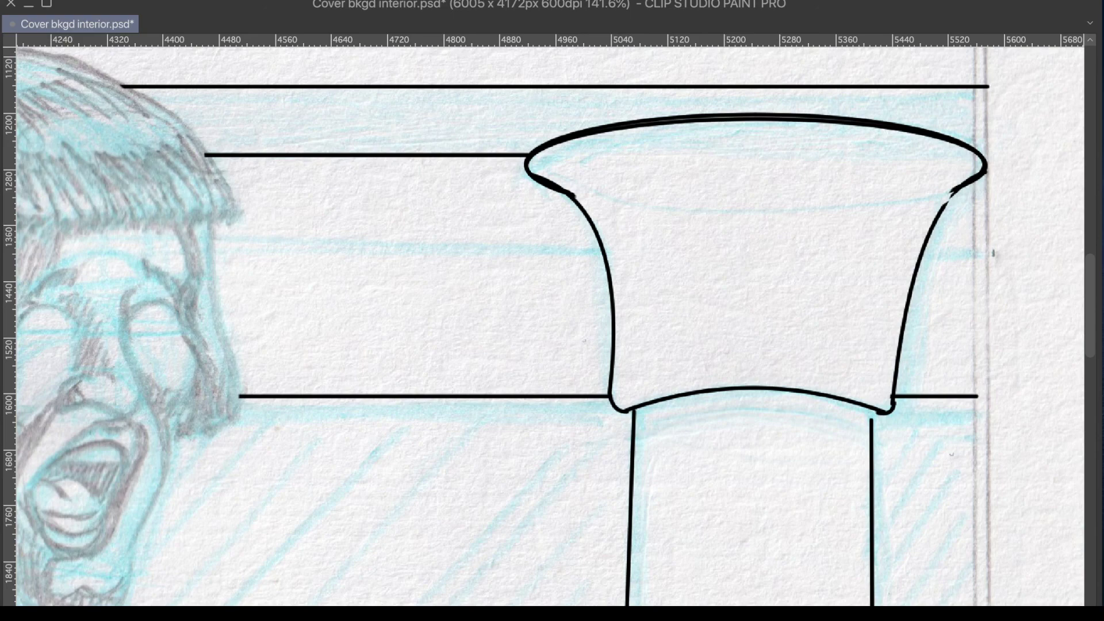
{"action": "mouse_move", "coordinate": [750, 126]}
{"action": "left_mouse_down"}
{"action": "mouse_move", "coordinate": [733, 195]}
{"action": "mouse_move", "coordinate": [751, 274]}
{"action": "mouse_move", "coordinate": [770, 169]}
{"action": "mouse_move", "coordinate": [749, 112]}
{"action": "left_mouse_up"}
{"action": "mouse_move", "coordinate": [736, 162]}
{"action": "left_mouse_down"}
{"action": "mouse_move", "coordinate": [732, 217]}
{"action": "mouse_move", "coordinate": [755, 265]}
{"action": "left_mouse_up"}
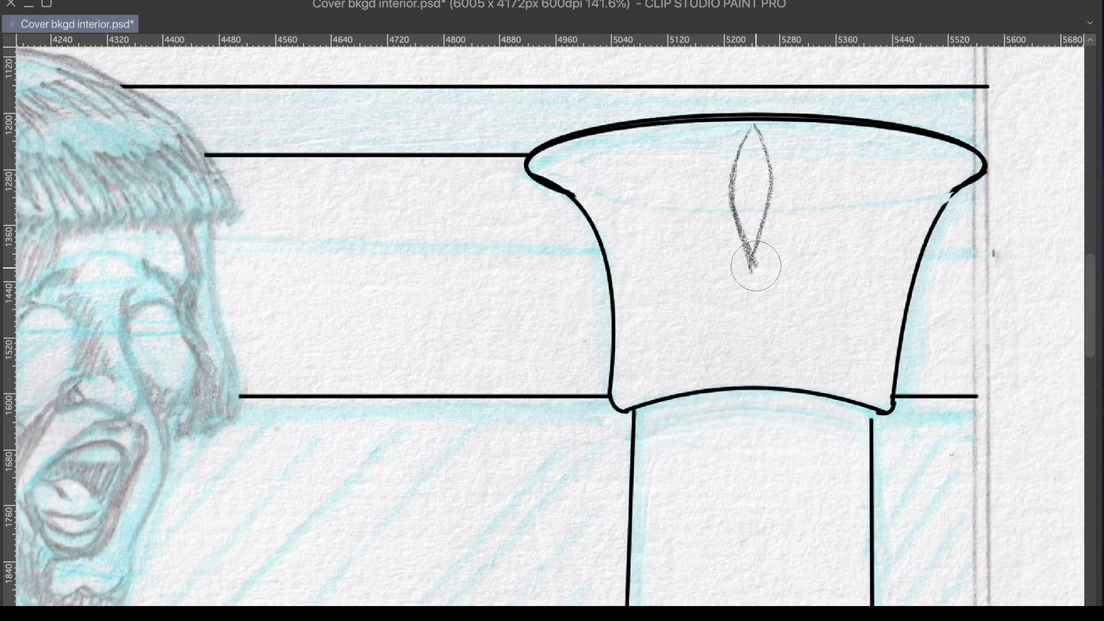
{"action": "mouse_move", "coordinate": [755, 253]}
{"action": "left_mouse_down"}
{"action": "mouse_move", "coordinate": [776, 227]}
{"action": "mouse_move", "coordinate": [749, 295]}
{"action": "mouse_move", "coordinate": [761, 380]}
{"action": "left_mouse_up"}
{"action": "mouse_move", "coordinate": [753, 257]}
{"action": "left_mouse_down"}
{"action": "mouse_move", "coordinate": [783, 227]}
{"action": "mouse_move", "coordinate": [788, 303]}
{"action": "mouse_move", "coordinate": [761, 377]}
{"action": "left_mouse_up"}
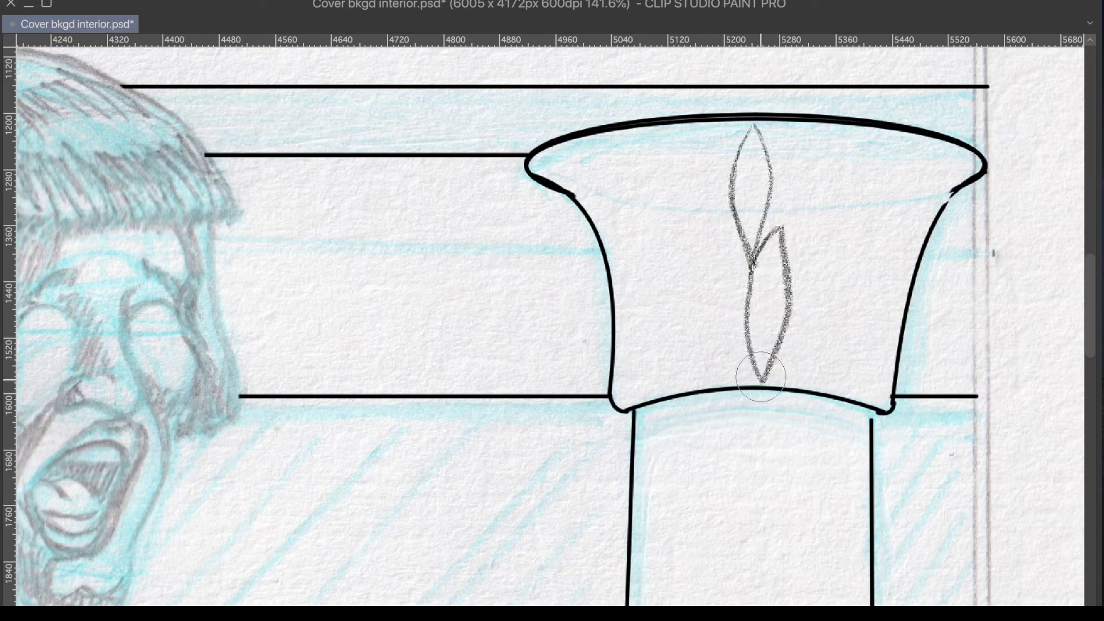
{"action": "mouse_move", "coordinate": [743, 254]}
{"action": "left_mouse_down"}
{"action": "mouse_move", "coordinate": [721, 245]}
{"action": "mouse_move", "coordinate": [725, 348]}
{"action": "mouse_move", "coordinate": [758, 384]}
{"action": "left_mouse_up"}
- Add dark markings inside the two lower leaves and veins inside the central upper leaf
{"action": "mouse_move", "coordinate": [729, 260]}
{"action": "left_mouse_down"}
{"action": "mouse_move", "coordinate": [740, 285]}
{"action": "mouse_move", "coordinate": [725, 251]}
{"action": "left_mouse_up"}
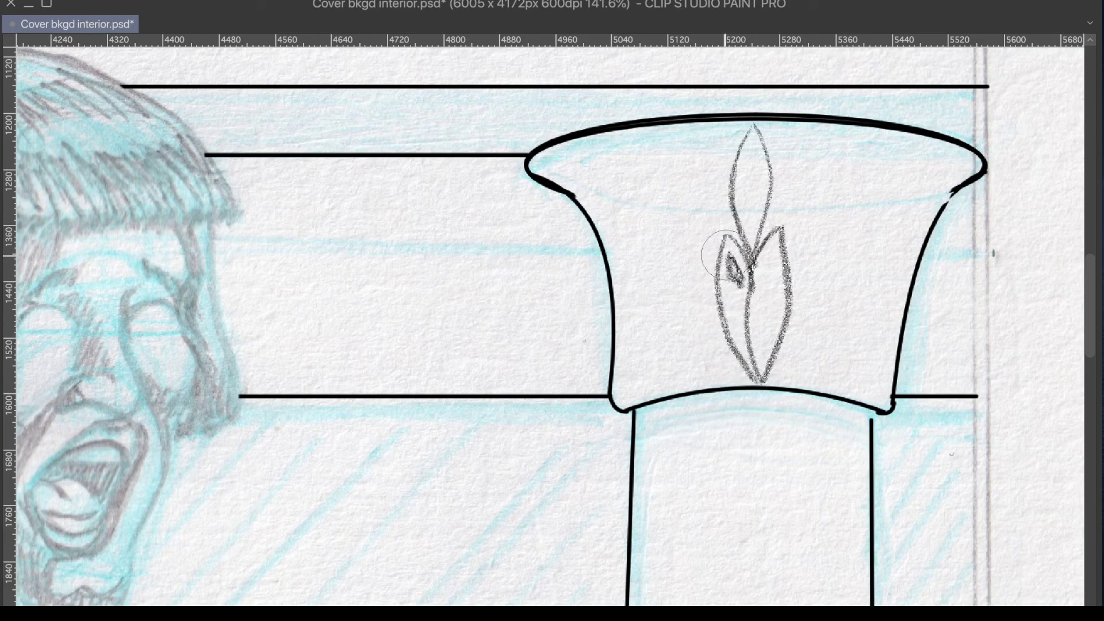
{"action": "mouse_move", "coordinate": [730, 295]}
{"action": "left_mouse_down"}
{"action": "mouse_move", "coordinate": [736, 331]}
{"action": "mouse_move", "coordinate": [716, 287]}
{"action": "mouse_move", "coordinate": [727, 294]}
{"action": "mouse_move", "coordinate": [770, 259]}
{"action": "mouse_move", "coordinate": [788, 276]}
{"action": "mouse_move", "coordinate": [759, 293]}
{"action": "mouse_move", "coordinate": [772, 261]}
{"action": "mouse_move", "coordinate": [762, 329]}
{"action": "mouse_move", "coordinate": [762, 311]}
{"action": "left_mouse_up"}
{"action": "left_click_drag", "start_coordinate": [752, 139], "coordinate": [753, 236]}
{"action": "mouse_move", "coordinate": [751, 150]}
{"action": "left_mouse_down"}
{"action": "mouse_move", "coordinate": [747, 206]}
{"action": "mouse_move", "coordinate": [737, 191]}
{"action": "mouse_move", "coordinate": [753, 223]}
{"action": "mouse_move", "coordinate": [735, 207]}
{"action": "mouse_move", "coordinate": [762, 151]}
{"action": "mouse_move", "coordinate": [752, 184]}
{"action": "mouse_move", "coordinate": [769, 162]}
{"action": "mouse_move", "coordinate": [751, 226]}
{"action": "left_mouse_up"}
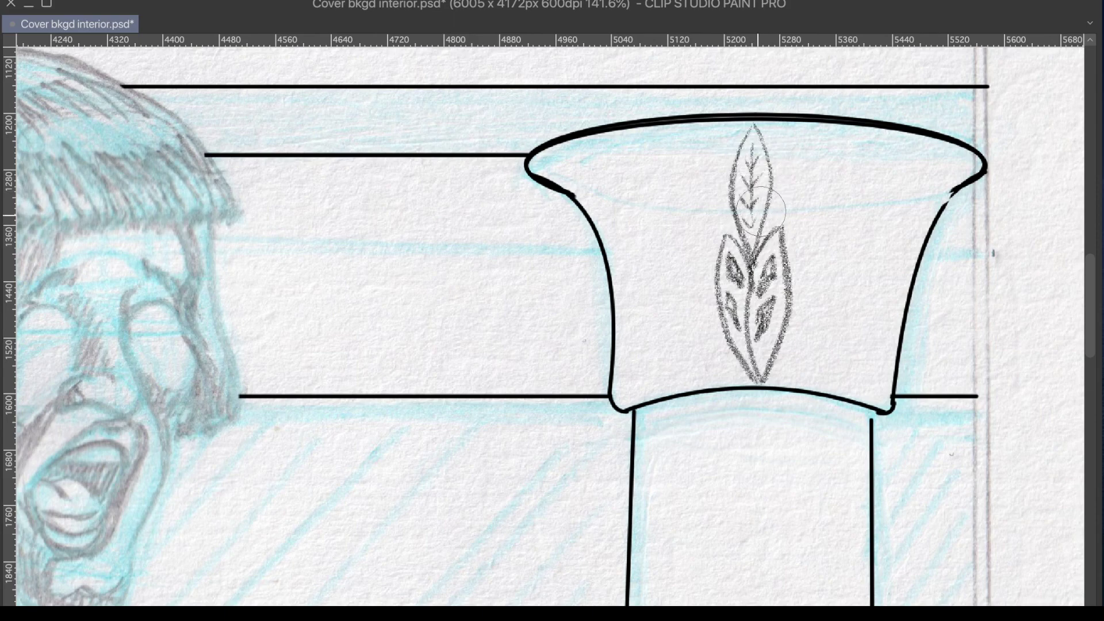
- Sketch an outward-leaning leaf with veins to the right of the central leaf, rising to the capital's rim
{"action": "mouse_move", "coordinate": [784, 231]}
{"action": "left_mouse_down"}
{"action": "mouse_move", "coordinate": [802, 154]}
{"action": "mouse_move", "coordinate": [856, 122]}
{"action": "mouse_move", "coordinate": [817, 134]}
{"action": "mouse_move", "coordinate": [799, 157]}
{"action": "mouse_move", "coordinate": [782, 221]}
{"action": "left_mouse_up"}
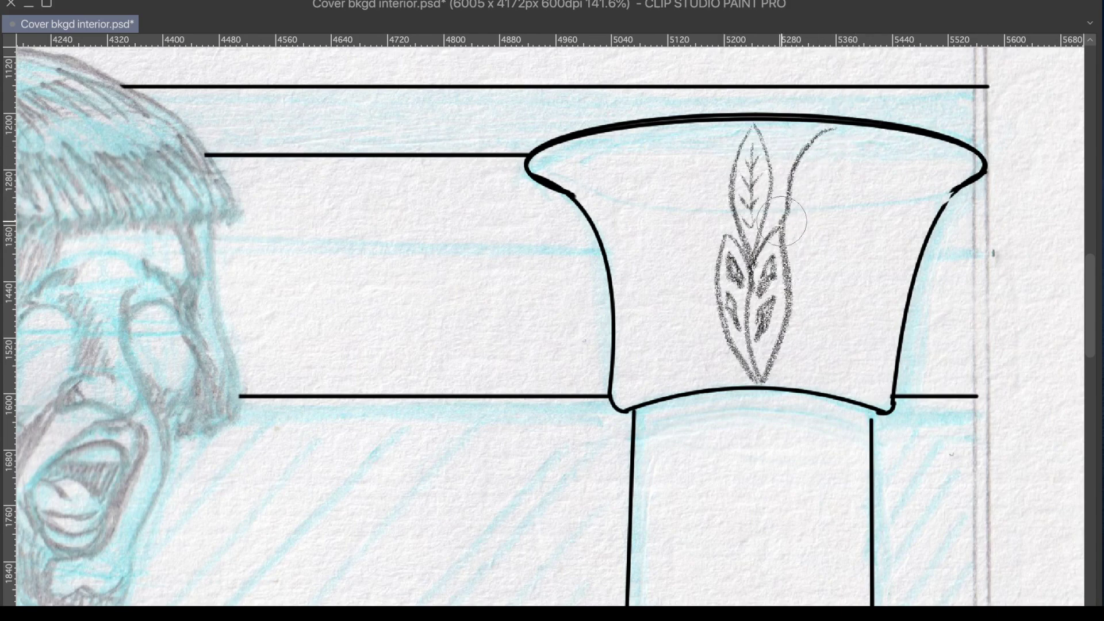
{"action": "mouse_move", "coordinate": [838, 127]}
{"action": "left_mouse_down"}
{"action": "mouse_move", "coordinate": [804, 216]}
{"action": "mouse_move", "coordinate": [784, 234]}
{"action": "left_mouse_up"}
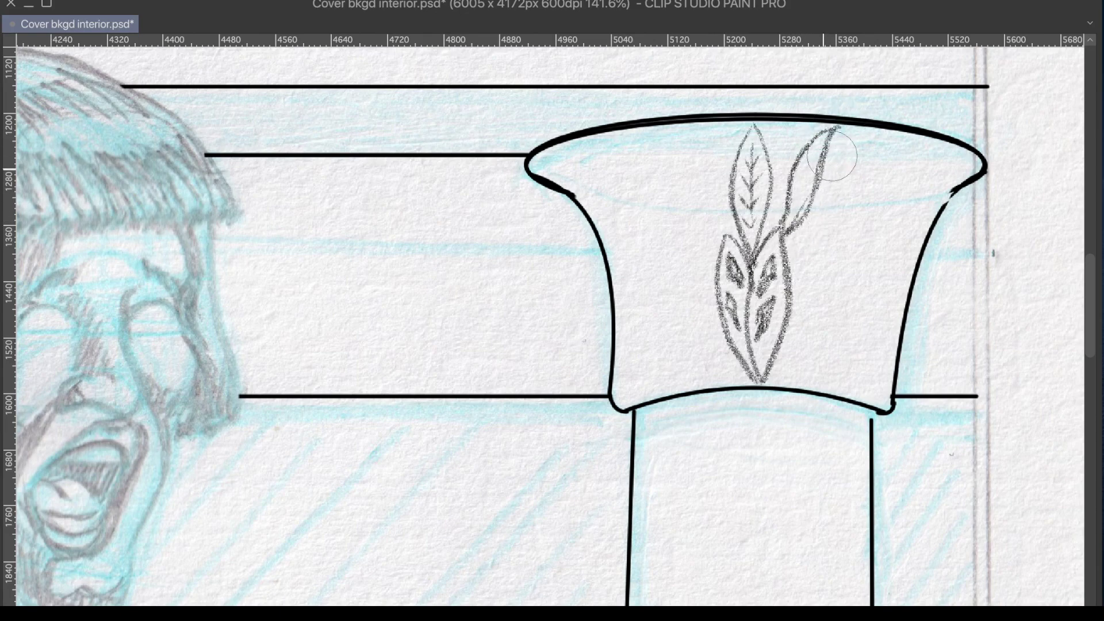
{"action": "mouse_move", "coordinate": [832, 155]}
{"action": "left_mouse_down"}
{"action": "mouse_move", "coordinate": [787, 209]}
{"action": "mouse_move", "coordinate": [786, 252]}
{"action": "mouse_move", "coordinate": [833, 125]}
{"action": "left_mouse_up"}
{"action": "mouse_move", "coordinate": [805, 222]}
{"action": "left_mouse_down"}
{"action": "mouse_move", "coordinate": [828, 138]}
{"action": "mouse_move", "coordinate": [796, 196]}
{"action": "mouse_move", "coordinate": [805, 151]}
{"action": "mouse_move", "coordinate": [797, 189]}
{"action": "mouse_move", "coordinate": [825, 125]}
{"action": "mouse_move", "coordinate": [786, 185]}
{"action": "mouse_move", "coordinate": [831, 131]}
{"action": "mouse_move", "coordinate": [842, 143]}
{"action": "mouse_move", "coordinate": [827, 131]}
{"action": "mouse_move", "coordinate": [829, 166]}
{"action": "left_mouse_up"}
{"action": "left_click_drag", "start_coordinate": [795, 212], "coordinate": [823, 188]}
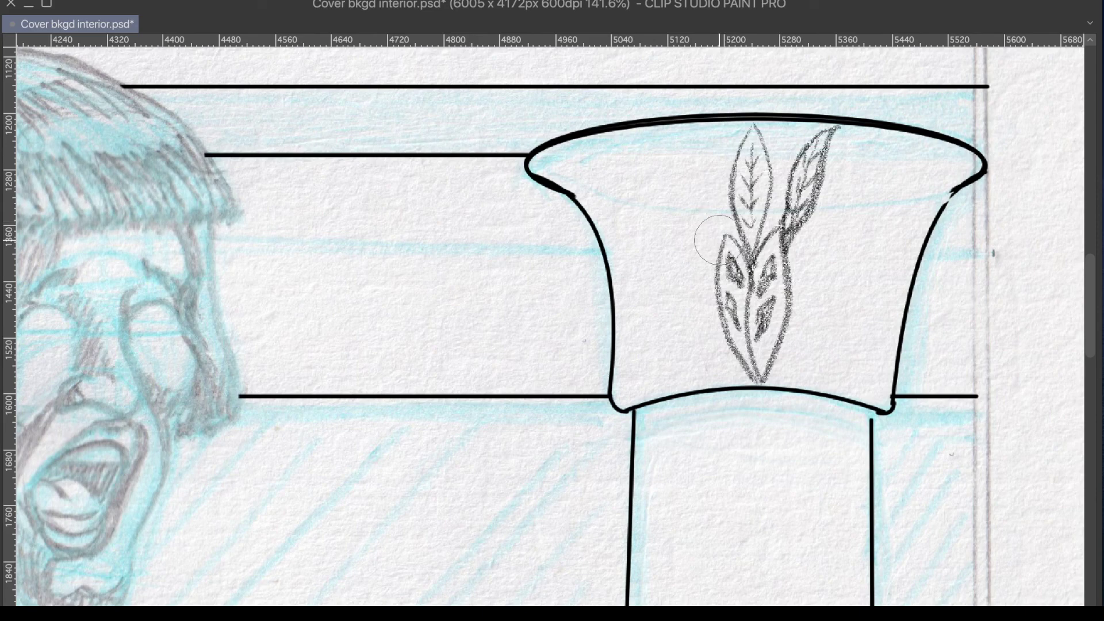
- Sketch a matching veined leaf to the left of the central leaf and shade the gap between them
{"action": "mouse_move", "coordinate": [718, 236]}
{"action": "left_mouse_down"}
{"action": "mouse_move", "coordinate": [720, 189]}
{"action": "mouse_move", "coordinate": [695, 131]}
{"action": "mouse_move", "coordinate": [678, 125]}
{"action": "mouse_move", "coordinate": [717, 163]}
{"action": "mouse_move", "coordinate": [722, 236]}
{"action": "left_mouse_up"}
{"action": "mouse_move", "coordinate": [678, 124]}
{"action": "left_mouse_down"}
{"action": "mouse_move", "coordinate": [686, 210]}
{"action": "mouse_move", "coordinate": [720, 248]}
{"action": "left_mouse_up"}
{"action": "left_click_drag", "start_coordinate": [690, 146], "coordinate": [706, 247]}
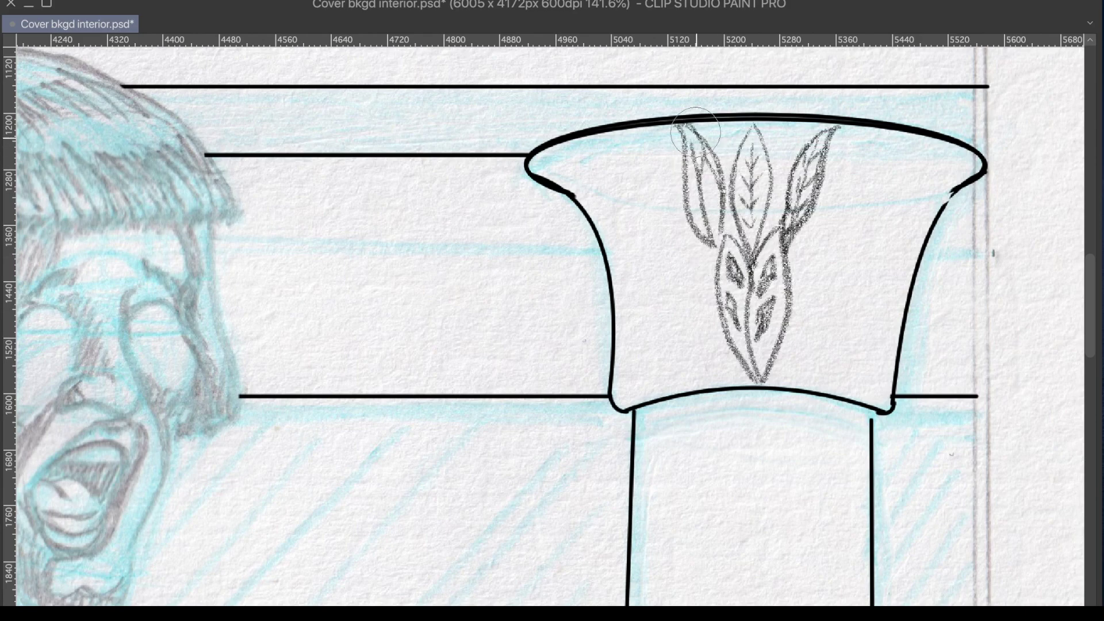
{"action": "mouse_move", "coordinate": [713, 170]}
{"action": "left_mouse_down"}
{"action": "mouse_move", "coordinate": [697, 220]}
{"action": "mouse_move", "coordinate": [689, 203]}
{"action": "mouse_move", "coordinate": [700, 210]}
{"action": "mouse_move", "coordinate": [689, 164]}
{"action": "mouse_move", "coordinate": [726, 188]}
{"action": "mouse_move", "coordinate": [732, 231]}
{"action": "mouse_move", "coordinate": [730, 187]}
{"action": "mouse_move", "coordinate": [749, 254]}
{"action": "mouse_move", "coordinate": [729, 231]}
{"action": "left_mouse_up"}
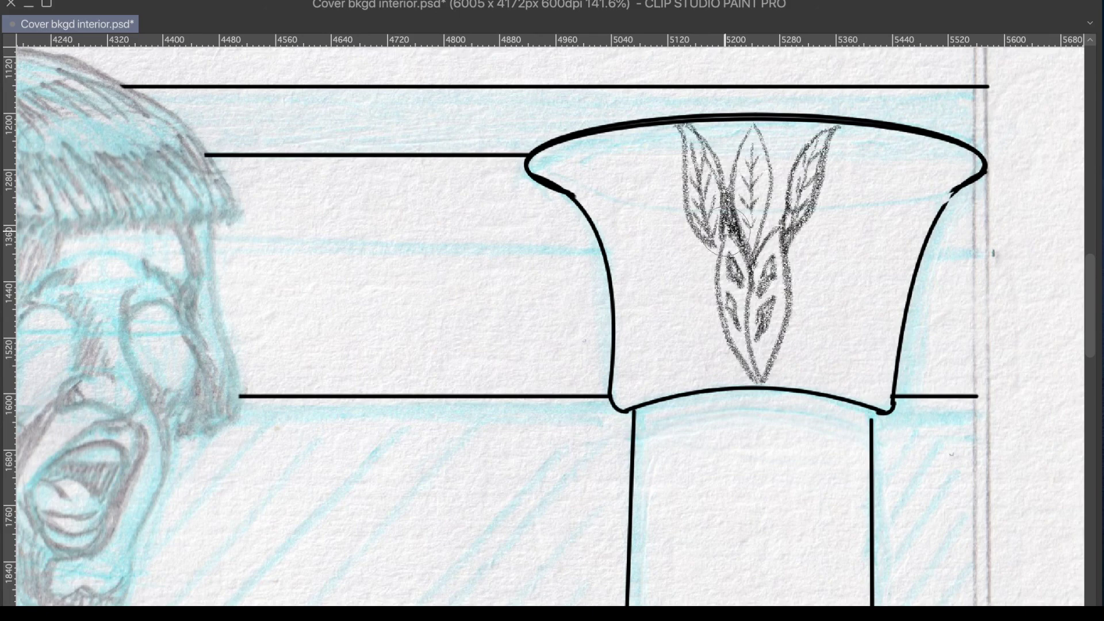
- Hatch curved pencil strokes beneath the capital's rim, running from its flared left tip toward the leaf ornament
{"action": "left_click_drag", "start_coordinate": [535, 166], "coordinate": [644, 132]}
{"action": "left_click_drag", "start_coordinate": [533, 171], "coordinate": [693, 131]}
{"action": "left_click_drag", "start_coordinate": [543, 168], "coordinate": [689, 138]}
{"action": "mouse_move", "coordinate": [549, 180]}
{"action": "left_mouse_down"}
{"action": "mouse_move", "coordinate": [677, 145]}
{"action": "mouse_move", "coordinate": [578, 184]}
{"action": "mouse_move", "coordinate": [695, 166]}
{"action": "left_mouse_up"}
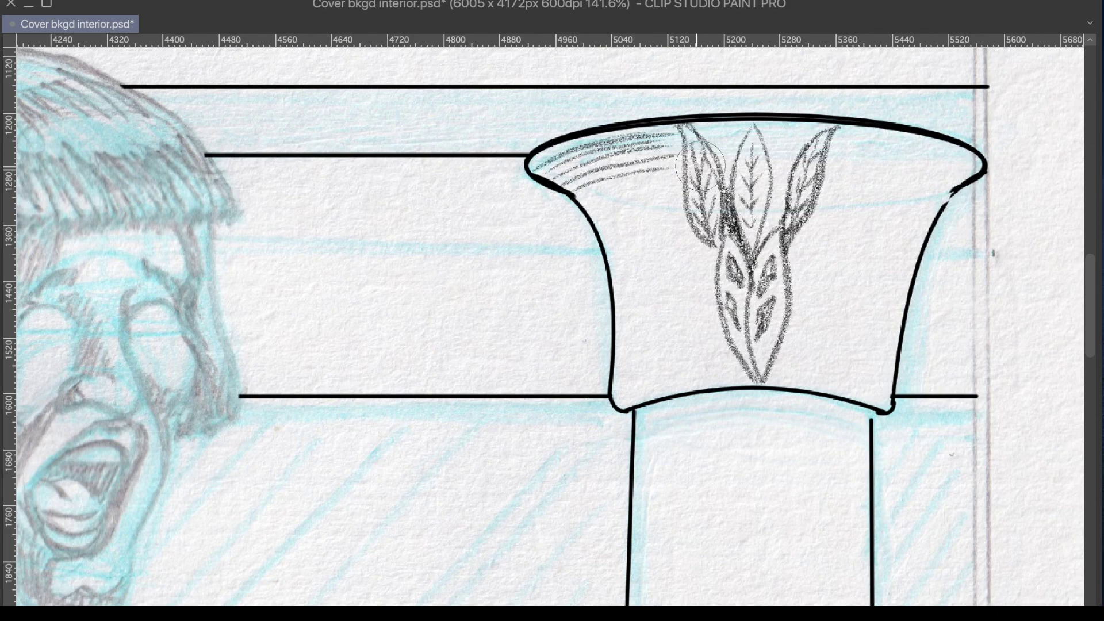
{"action": "mouse_move", "coordinate": [561, 193]}
{"action": "left_mouse_down"}
{"action": "mouse_move", "coordinate": [685, 162]}
{"action": "mouse_move", "coordinate": [581, 179]}
{"action": "mouse_move", "coordinate": [681, 152]}
{"action": "left_mouse_up"}
{"action": "left_click_drag", "start_coordinate": [541, 167], "coordinate": [676, 136]}
{"action": "mouse_move", "coordinate": [575, 151]}
{"action": "left_mouse_down"}
{"action": "mouse_move", "coordinate": [673, 133]}
{"action": "mouse_move", "coordinate": [616, 146]}
{"action": "left_mouse_up"}
{"action": "mouse_move", "coordinate": [538, 164]}
{"action": "left_mouse_down"}
{"action": "mouse_move", "coordinate": [667, 137]}
{"action": "mouse_move", "coordinate": [630, 126]}
{"action": "left_mouse_up"}
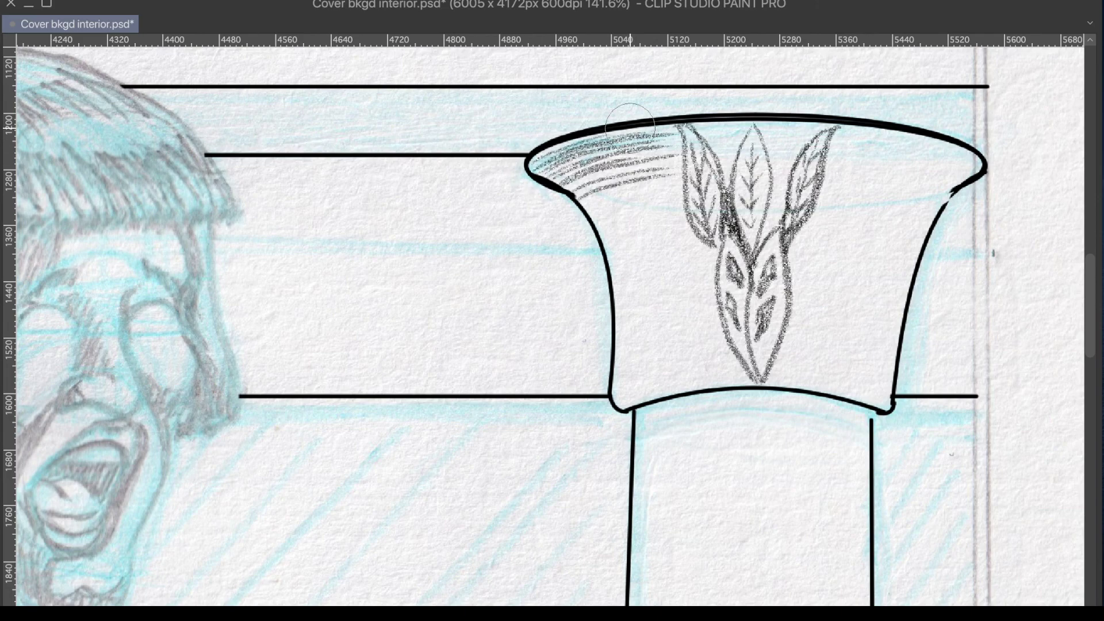
- Continue the curved hatching below the rim, following the capital's left contour down into its narrowing neck
{"action": "mouse_move", "coordinate": [552, 192]}
{"action": "left_mouse_down"}
{"action": "mouse_move", "coordinate": [684, 163]}
{"action": "mouse_move", "coordinate": [614, 182]}
{"action": "mouse_move", "coordinate": [661, 173]}
{"action": "left_mouse_up"}
{"action": "mouse_move", "coordinate": [569, 201]}
{"action": "left_mouse_down"}
{"action": "mouse_move", "coordinate": [672, 167]}
{"action": "mouse_move", "coordinate": [683, 176]}
{"action": "mouse_move", "coordinate": [661, 175]}
{"action": "left_mouse_up"}
{"action": "left_click_drag", "start_coordinate": [604, 212], "coordinate": [684, 173]}
{"action": "left_click_drag", "start_coordinate": [561, 218], "coordinate": [689, 173]}
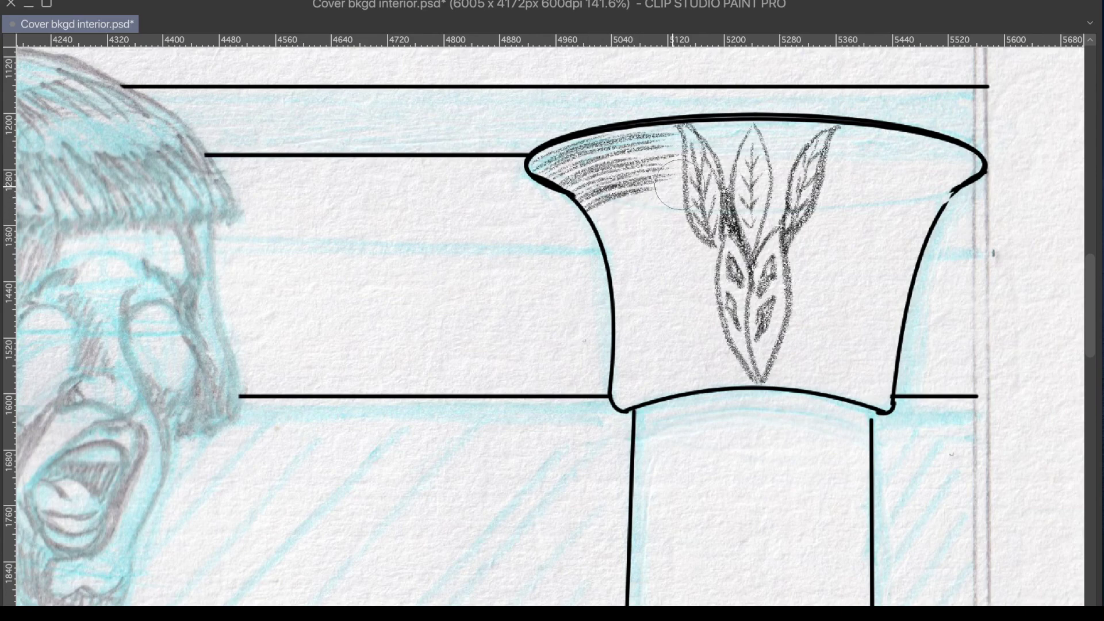
{"action": "mouse_move", "coordinate": [575, 222]}
{"action": "left_mouse_down"}
{"action": "mouse_move", "coordinate": [652, 186]}
{"action": "mouse_move", "coordinate": [689, 190]}
{"action": "mouse_move", "coordinate": [575, 227]}
{"action": "mouse_move", "coordinate": [688, 199]}
{"action": "mouse_move", "coordinate": [581, 230]}
{"action": "mouse_move", "coordinate": [679, 209]}
{"action": "left_mouse_up"}
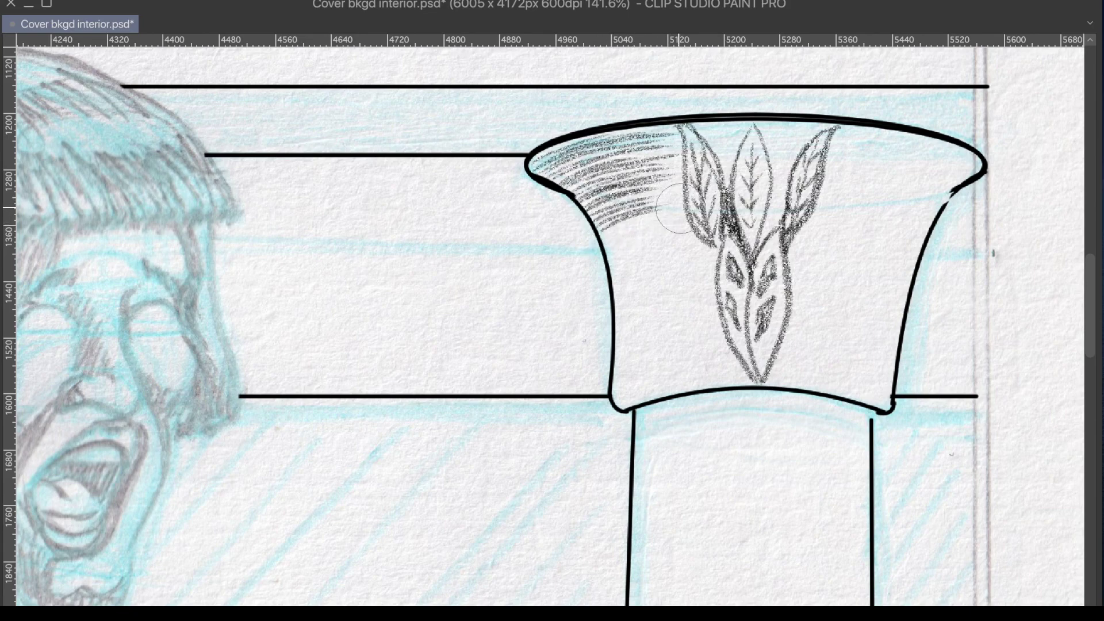
{"action": "mouse_move", "coordinate": [601, 240]}
{"action": "left_mouse_down"}
{"action": "mouse_move", "coordinate": [680, 215]}
{"action": "mouse_move", "coordinate": [603, 247]}
{"action": "mouse_move", "coordinate": [673, 221]}
{"action": "left_mouse_up"}
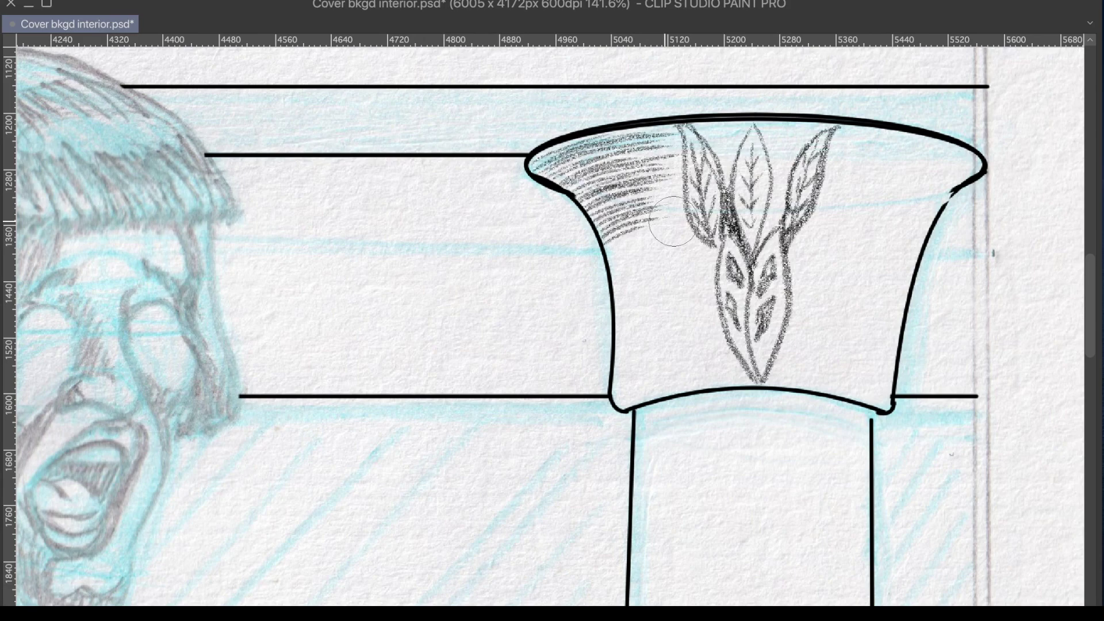
- Extend the hatching down the capital's left side to its base and along the bottom edge to the leaf tip
{"action": "mouse_move", "coordinate": [673, 222]}
{"action": "left_mouse_down"}
{"action": "mouse_move", "coordinate": [606, 252]}
{"action": "mouse_move", "coordinate": [690, 223]}
{"action": "mouse_move", "coordinate": [606, 257]}
{"action": "mouse_move", "coordinate": [691, 235]}
{"action": "mouse_move", "coordinate": [609, 262]}
{"action": "left_mouse_up"}
{"action": "mouse_move", "coordinate": [609, 262]}
{"action": "left_mouse_down"}
{"action": "mouse_move", "coordinate": [670, 246]}
{"action": "mouse_move", "coordinate": [601, 270]}
{"action": "mouse_move", "coordinate": [684, 261]}
{"action": "mouse_move", "coordinate": [606, 279]}
{"action": "mouse_move", "coordinate": [674, 259]}
{"action": "mouse_move", "coordinate": [615, 278]}
{"action": "mouse_move", "coordinate": [673, 267]}
{"action": "mouse_move", "coordinate": [611, 295]}
{"action": "mouse_move", "coordinate": [673, 270]}
{"action": "mouse_move", "coordinate": [695, 276]}
{"action": "mouse_move", "coordinate": [614, 303]}
{"action": "mouse_move", "coordinate": [703, 286]}
{"action": "mouse_move", "coordinate": [627, 299]}
{"action": "mouse_move", "coordinate": [673, 276]}
{"action": "mouse_move", "coordinate": [606, 311]}
{"action": "mouse_move", "coordinate": [699, 286]}
{"action": "mouse_move", "coordinate": [616, 318]}
{"action": "mouse_move", "coordinate": [695, 304]}
{"action": "mouse_move", "coordinate": [613, 339]}
{"action": "mouse_move", "coordinate": [702, 315]}
{"action": "mouse_move", "coordinate": [625, 347]}
{"action": "mouse_move", "coordinate": [705, 333]}
{"action": "mouse_move", "coordinate": [614, 360]}
{"action": "mouse_move", "coordinate": [693, 337]}
{"action": "mouse_move", "coordinate": [614, 371]}
{"action": "left_mouse_up"}
{"action": "mouse_move", "coordinate": [614, 371]}
{"action": "left_mouse_down"}
{"action": "mouse_move", "coordinate": [692, 343]}
{"action": "mouse_move", "coordinate": [614, 377]}
{"action": "left_mouse_up"}
{"action": "mouse_move", "coordinate": [614, 377]}
{"action": "left_mouse_down"}
{"action": "mouse_move", "coordinate": [680, 349]}
{"action": "mouse_move", "coordinate": [614, 382]}
{"action": "left_mouse_up"}
{"action": "mouse_move", "coordinate": [614, 382]}
{"action": "left_mouse_down"}
{"action": "mouse_move", "coordinate": [697, 351]}
{"action": "mouse_move", "coordinate": [614, 386]}
{"action": "left_mouse_up"}
{"action": "mouse_move", "coordinate": [614, 386]}
{"action": "left_mouse_down"}
{"action": "mouse_move", "coordinate": [693, 358]}
{"action": "mouse_move", "coordinate": [615, 389]}
{"action": "left_mouse_up"}
{"action": "mouse_move", "coordinate": [615, 388]}
{"action": "left_mouse_down"}
{"action": "mouse_move", "coordinate": [704, 361]}
{"action": "mouse_move", "coordinate": [625, 378]}
{"action": "left_mouse_up"}
{"action": "mouse_move", "coordinate": [625, 378]}
{"action": "left_mouse_down"}
{"action": "mouse_move", "coordinate": [689, 358]}
{"action": "mouse_move", "coordinate": [623, 391]}
{"action": "mouse_move", "coordinate": [695, 367]}
{"action": "mouse_move", "coordinate": [622, 402]}
{"action": "mouse_move", "coordinate": [699, 363]}
{"action": "mouse_move", "coordinate": [624, 393]}
{"action": "mouse_move", "coordinate": [721, 375]}
{"action": "mouse_move", "coordinate": [618, 402]}
{"action": "mouse_move", "coordinate": [698, 368]}
{"action": "mouse_move", "coordinate": [633, 406]}
{"action": "mouse_move", "coordinate": [729, 380]}
{"action": "mouse_move", "coordinate": [621, 405]}
{"action": "mouse_move", "coordinate": [734, 383]}
{"action": "mouse_move", "coordinate": [724, 374]}
{"action": "mouse_move", "coordinate": [624, 409]}
{"action": "mouse_move", "coordinate": [775, 380]}
{"action": "left_mouse_up"}
- Darken the capital's left shadow with a second layer of strokes from the rim's tip down to the base corner
{"action": "mouse_move", "coordinate": [547, 143]}
{"action": "left_mouse_down"}
{"action": "mouse_move", "coordinate": [633, 130]}
{"action": "mouse_move", "coordinate": [538, 150]}
{"action": "mouse_move", "coordinate": [661, 124]}
{"action": "mouse_move", "coordinate": [527, 175]}
{"action": "left_mouse_up"}
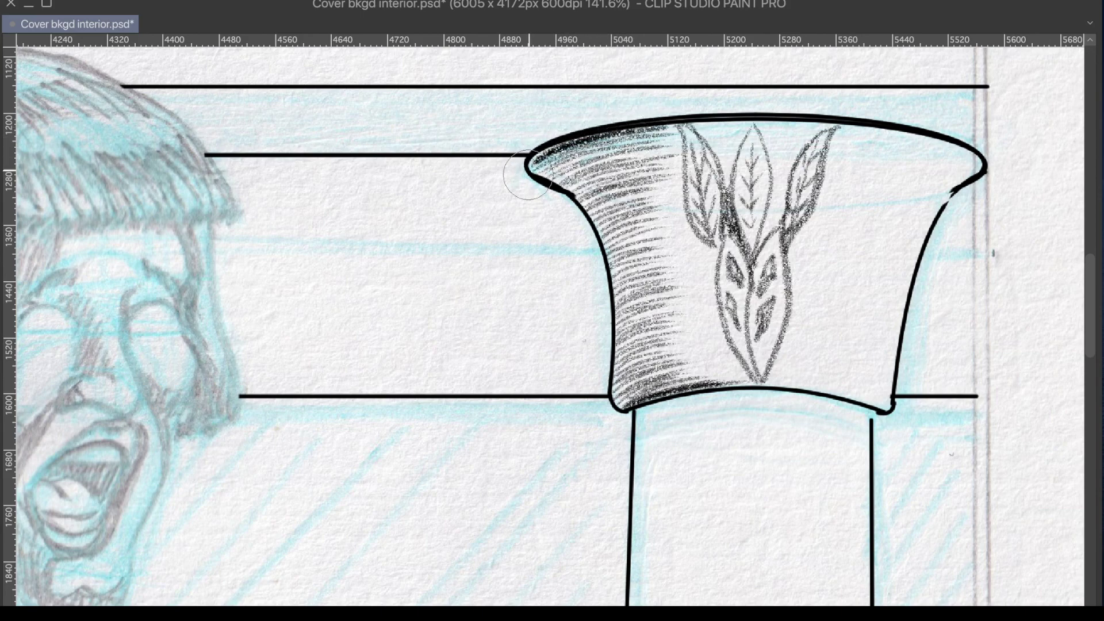
{"action": "mouse_move", "coordinate": [528, 174]}
{"action": "left_mouse_down"}
{"action": "mouse_move", "coordinate": [577, 166]}
{"action": "mouse_move", "coordinate": [566, 161]}
{"action": "mouse_move", "coordinate": [553, 178]}
{"action": "mouse_move", "coordinate": [632, 164]}
{"action": "mouse_move", "coordinate": [592, 173]}
{"action": "mouse_move", "coordinate": [595, 183]}
{"action": "mouse_move", "coordinate": [624, 167]}
{"action": "mouse_move", "coordinate": [592, 187]}
{"action": "mouse_move", "coordinate": [628, 181]}
{"action": "mouse_move", "coordinate": [598, 207]}
{"action": "mouse_move", "coordinate": [629, 216]}
{"action": "mouse_move", "coordinate": [598, 239]}
{"action": "mouse_move", "coordinate": [644, 230]}
{"action": "mouse_move", "coordinate": [615, 248]}
{"action": "mouse_move", "coordinate": [644, 241]}
{"action": "mouse_move", "coordinate": [618, 270]}
{"action": "mouse_move", "coordinate": [638, 256]}
{"action": "mouse_move", "coordinate": [626, 282]}
{"action": "mouse_move", "coordinate": [610, 288]}
{"action": "mouse_move", "coordinate": [649, 281]}
{"action": "mouse_move", "coordinate": [650, 295]}
{"action": "mouse_move", "coordinate": [609, 335]}
{"action": "mouse_move", "coordinate": [627, 327]}
{"action": "mouse_move", "coordinate": [615, 345]}
{"action": "mouse_move", "coordinate": [653, 328]}
{"action": "mouse_move", "coordinate": [613, 352]}
{"action": "left_mouse_up"}
{"action": "mouse_move", "coordinate": [613, 365]}
{"action": "left_mouse_down"}
{"action": "mouse_move", "coordinate": [660, 344]}
{"action": "mouse_move", "coordinate": [627, 363]}
{"action": "mouse_move", "coordinate": [667, 357]}
{"action": "left_mouse_up"}
{"action": "mouse_move", "coordinate": [613, 392]}
{"action": "left_mouse_down"}
{"action": "mouse_move", "coordinate": [661, 368]}
{"action": "mouse_move", "coordinate": [676, 368]}
{"action": "mouse_move", "coordinate": [667, 387]}
{"action": "mouse_move", "coordinate": [690, 387]}
{"action": "left_mouse_up"}
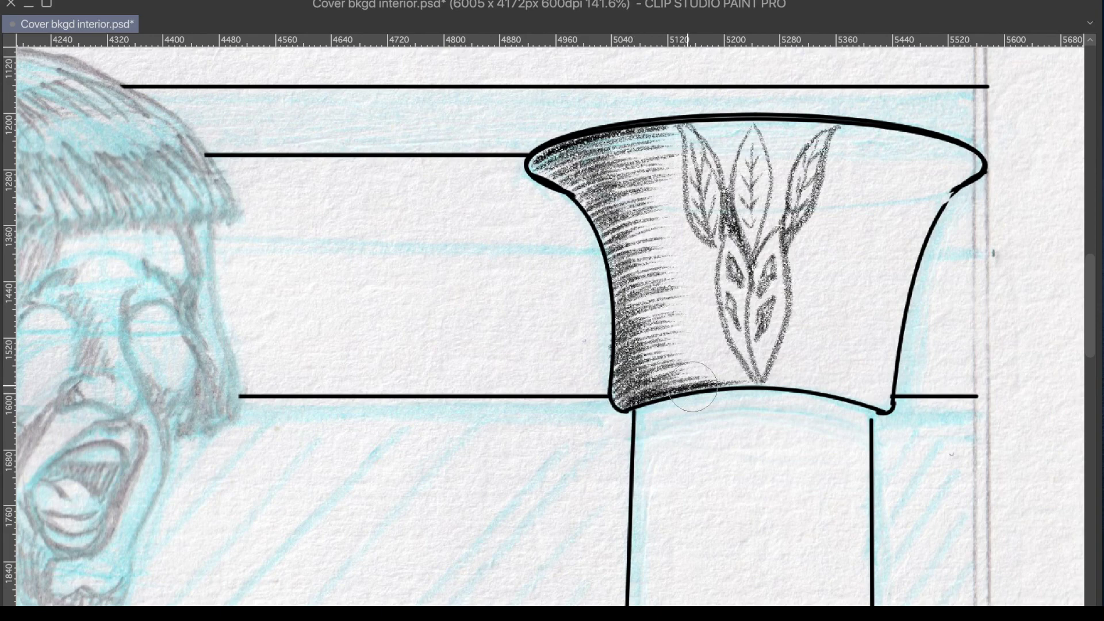
- Add a thin pencil line along the capital's right contour from below the rim to the base, and show the whole page
{"action": "mouse_move", "coordinate": [952, 190]}
{"action": "left_mouse_down"}
{"action": "mouse_move", "coordinate": [918, 249]}
{"action": "mouse_move", "coordinate": [898, 342]}
{"action": "left_mouse_up"}
{"action": "left_click_drag", "start_coordinate": [920, 256], "coordinate": [888, 404]}
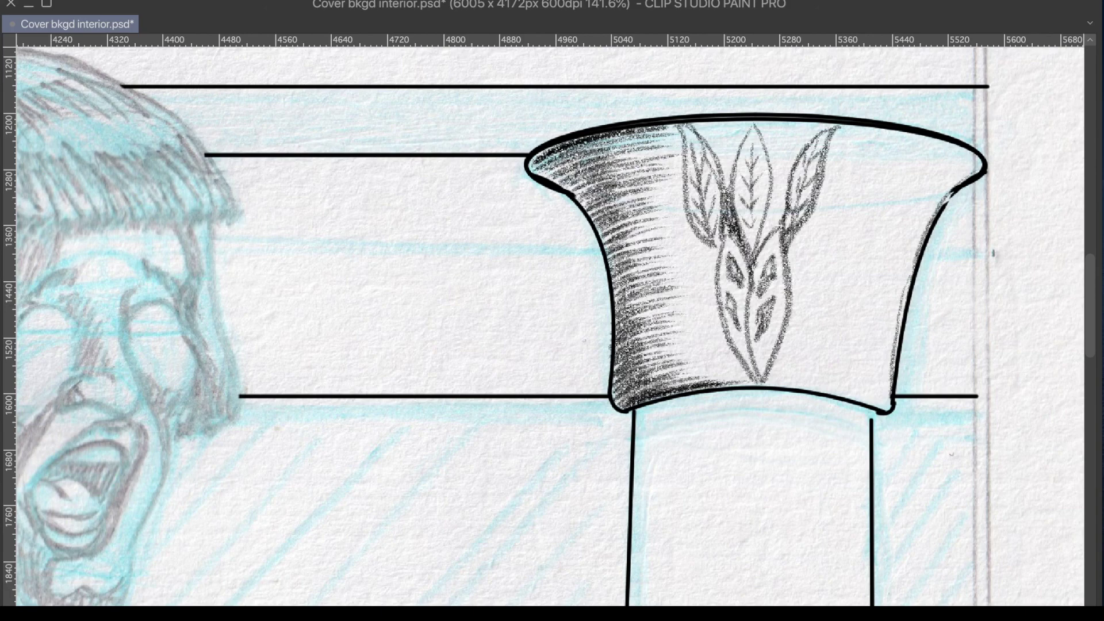
{"action": "key", "text": "ctrl+alt+0"}
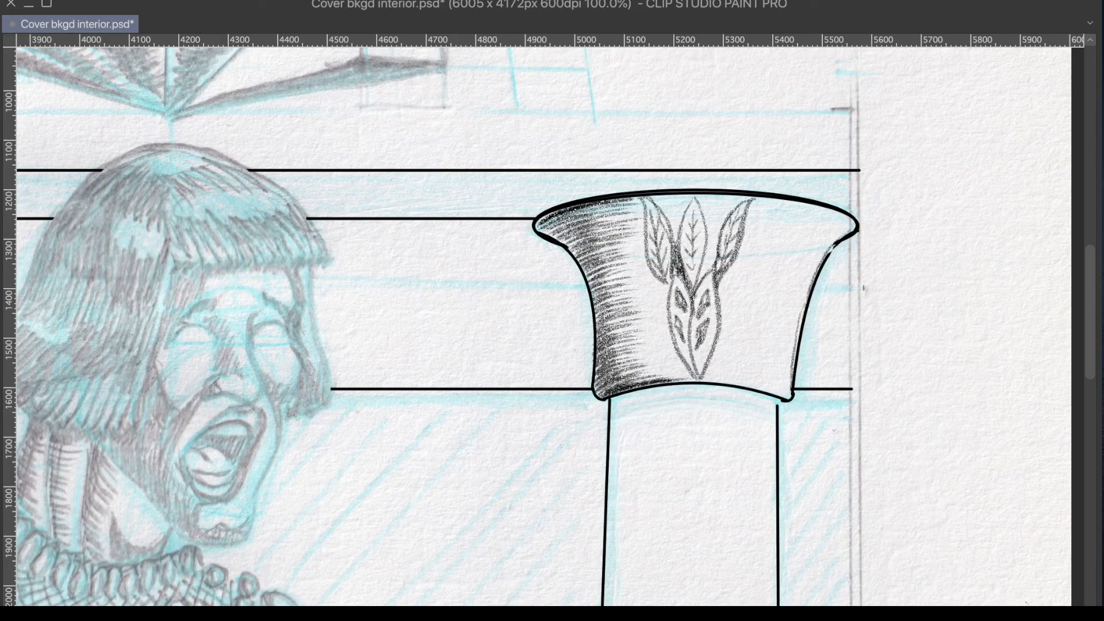
{"action": "key", "text": "ctrl+0"}
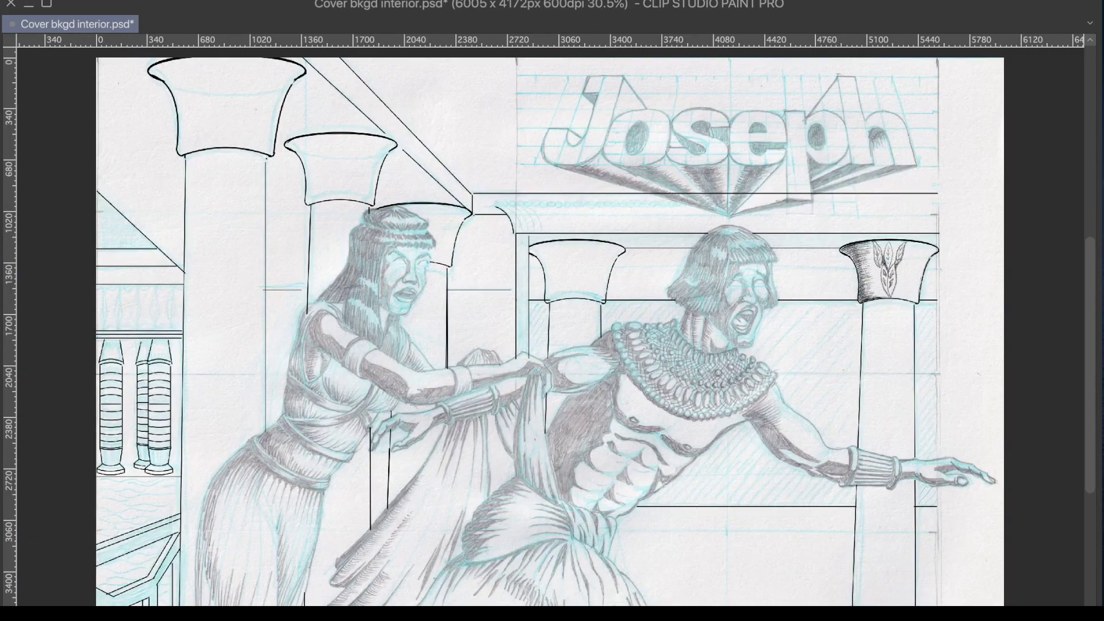